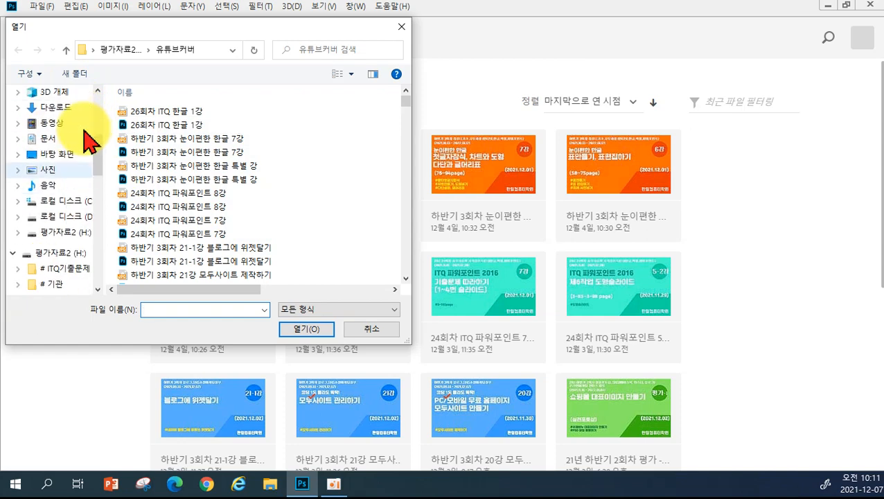
- Open 메론비누.psd from the 20211207 folder on the Desktop
click(50, 120)
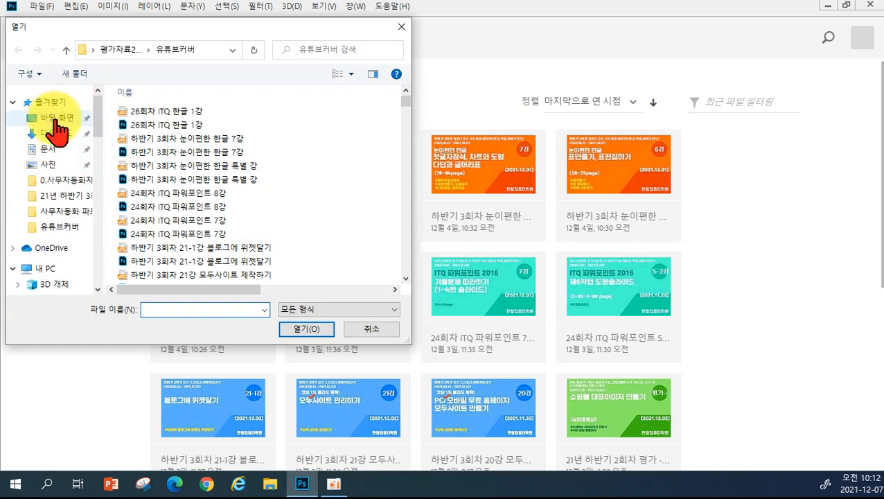
scroll(250, 201, down, 5)
scroll(246, 215, down, 8)
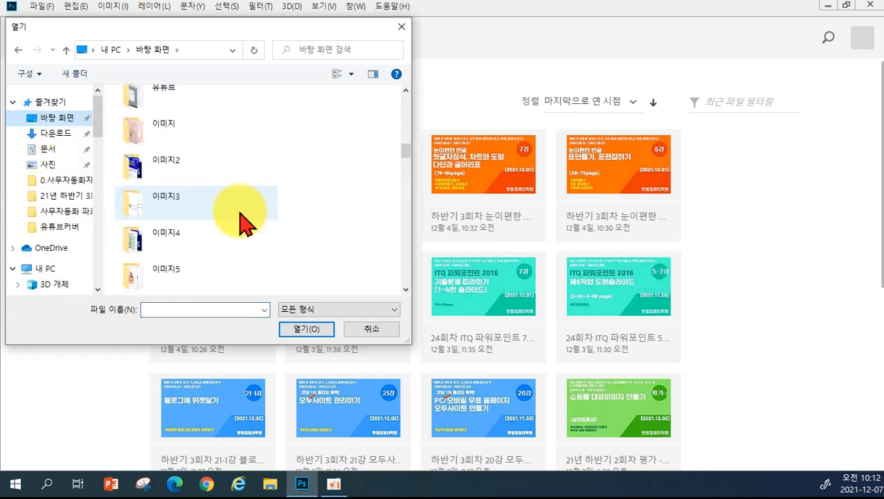
scroll(232, 223, down, 15)
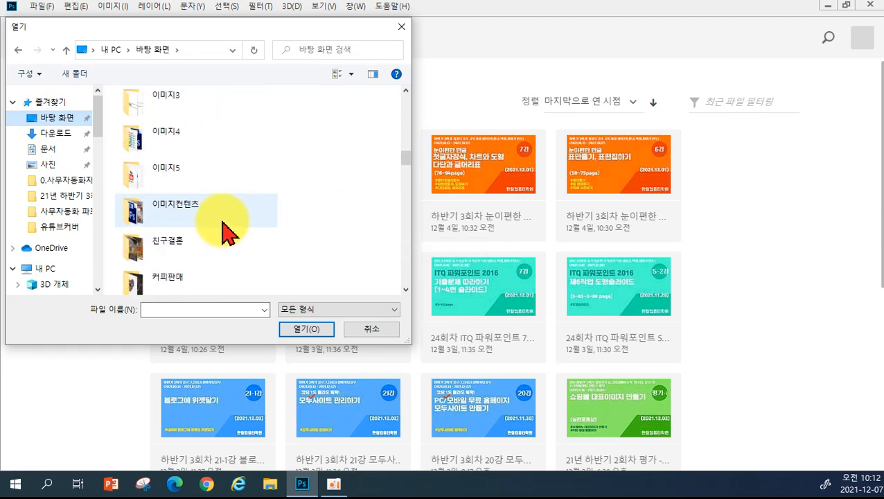
scroll(232, 235, up, 2)
scroll(237, 226, up, 2)
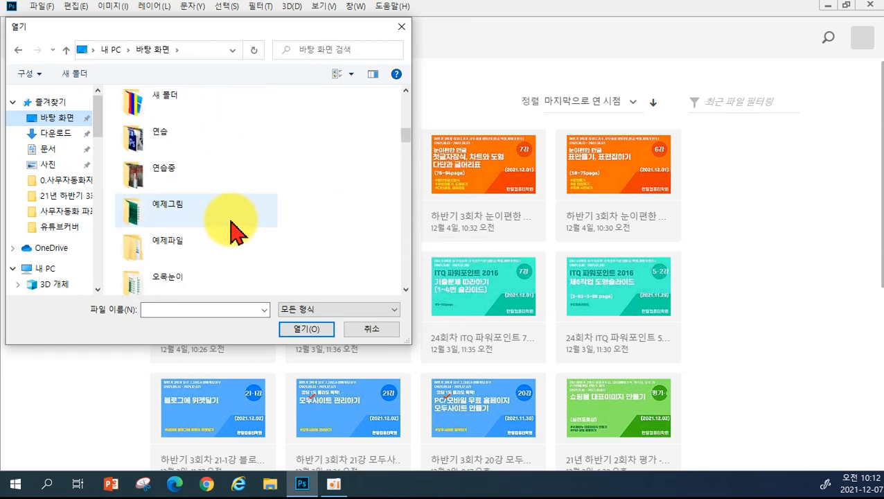
scroll(235, 216, up, 3)
scroll(235, 216, up, 3)
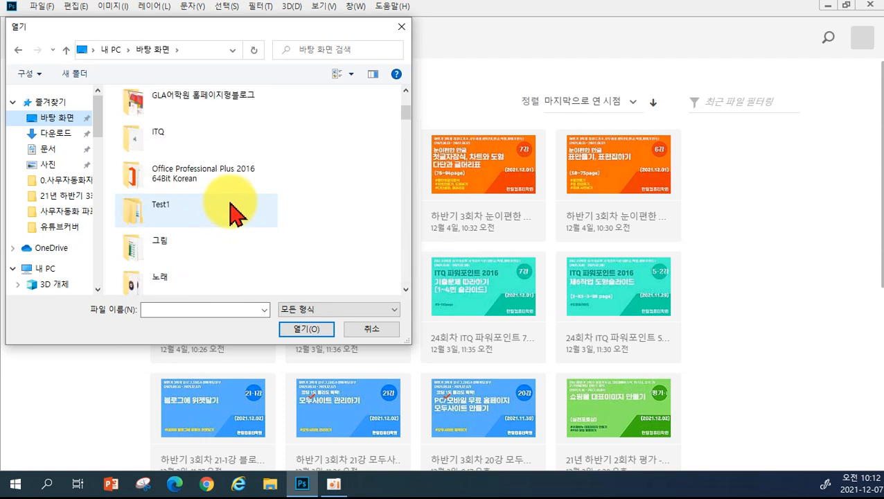
double_click(173, 204)
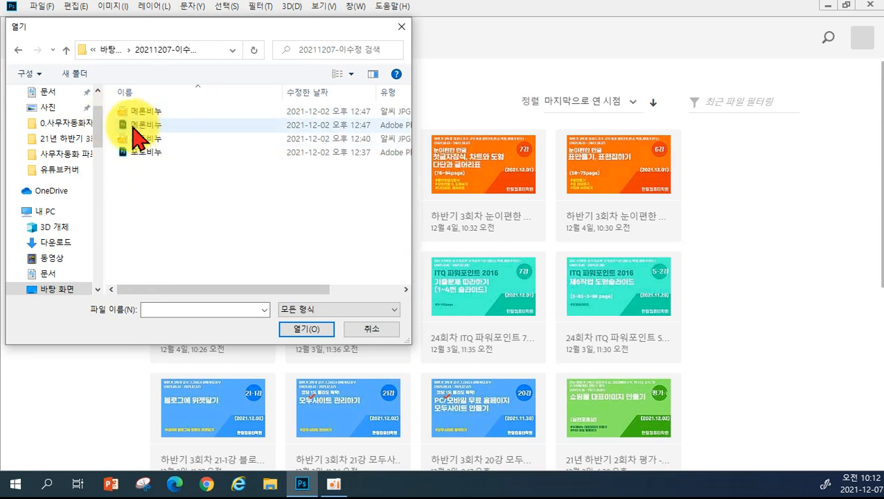
double_click(135, 129)
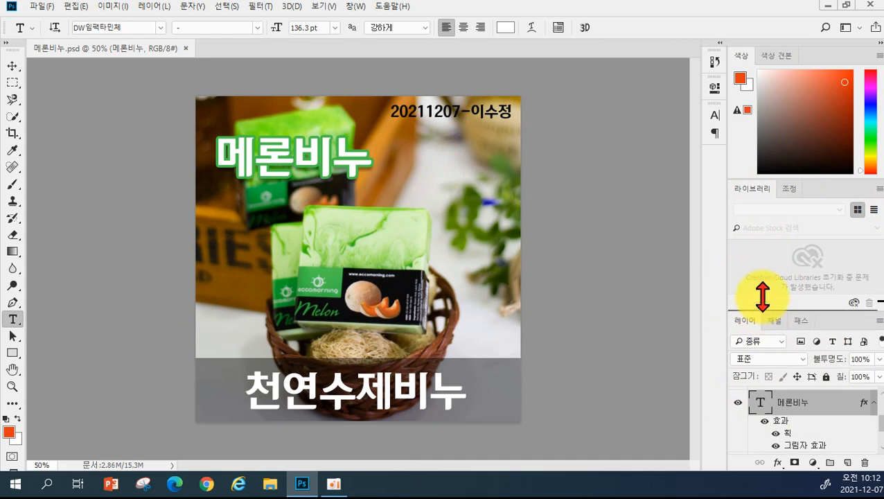
- Delete the melon soap photo layer (레이어 1), leaving the text on white
drag(760, 304, 767, 244)
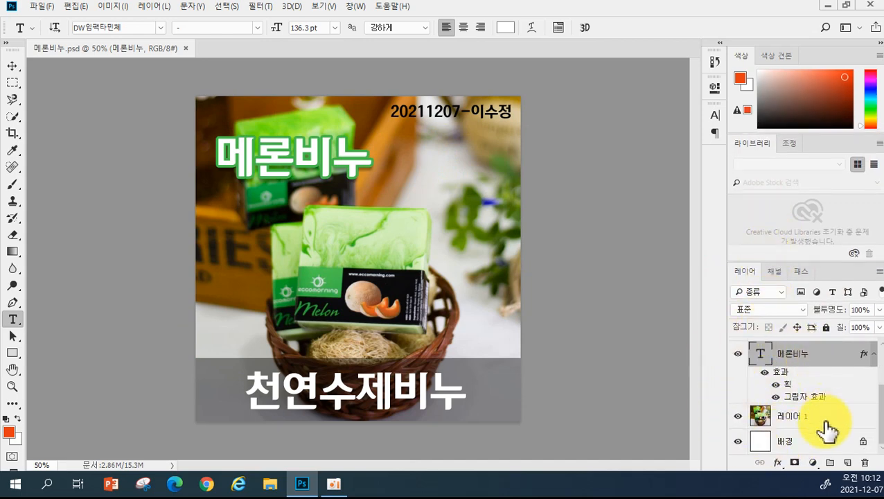
drag(880, 418, 694, 325)
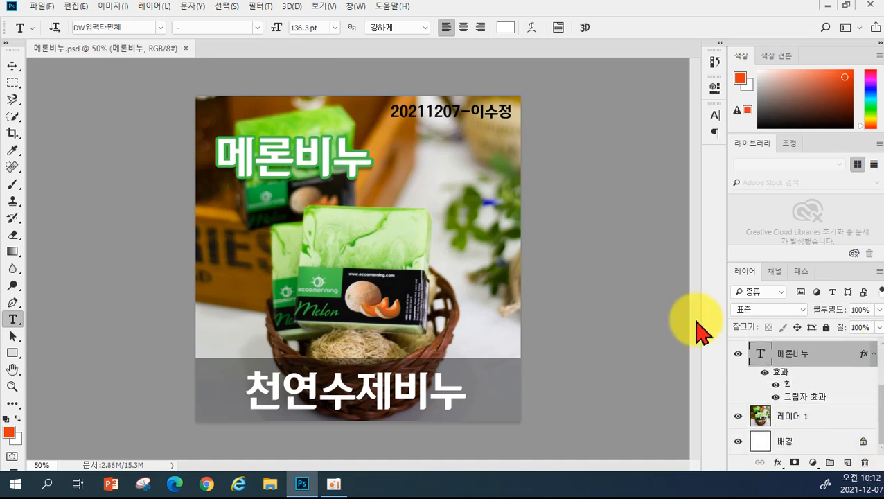
click(12, 65)
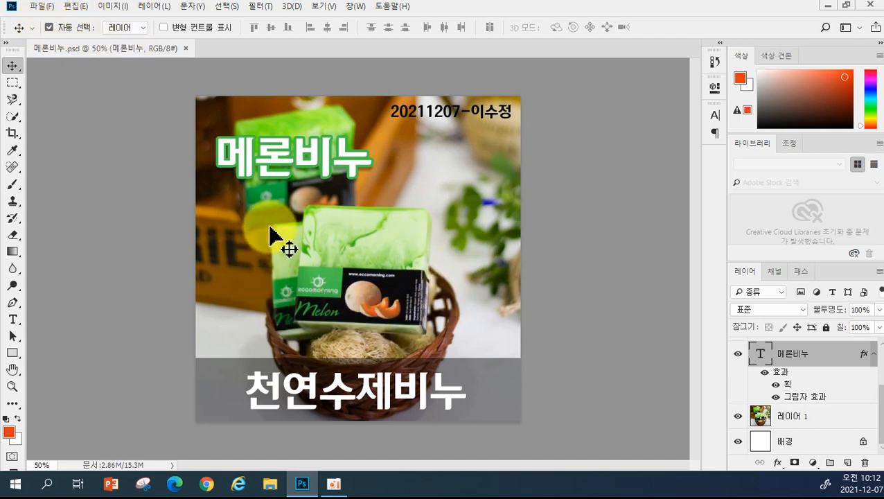
click(358, 277)
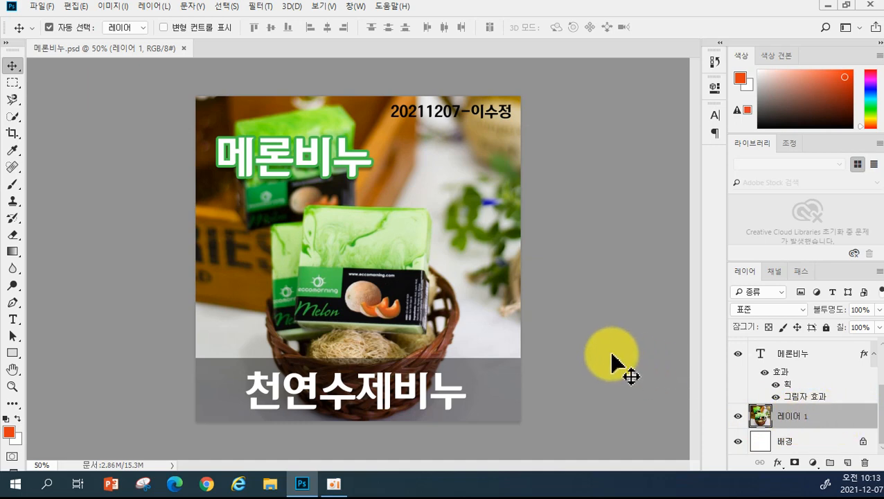
key(Delete)
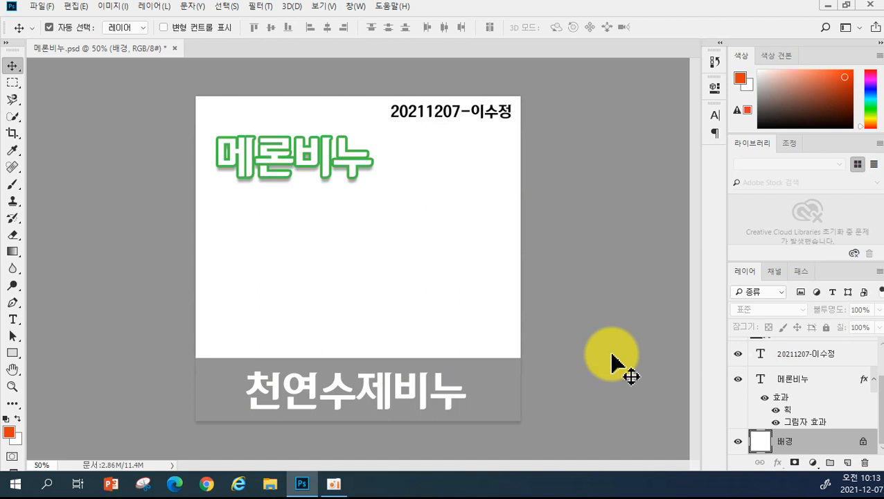
- Open the coconut soap photo 9.jpg from the Desktop's 0. 수제비누 folder
click(43, 7)
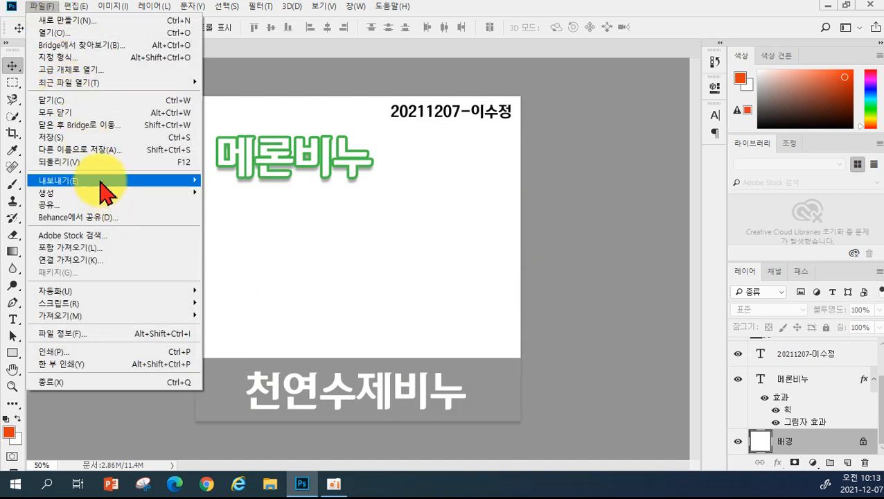
click(66, 34)
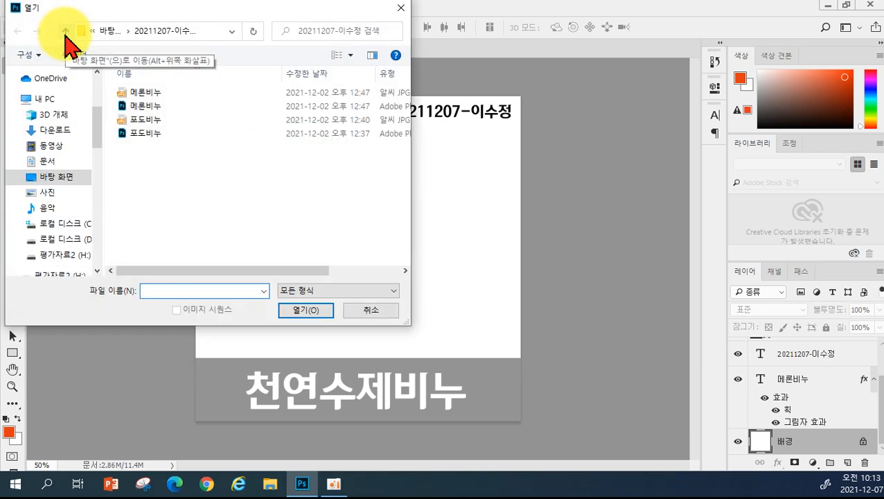
drag(96, 113, 94, 80)
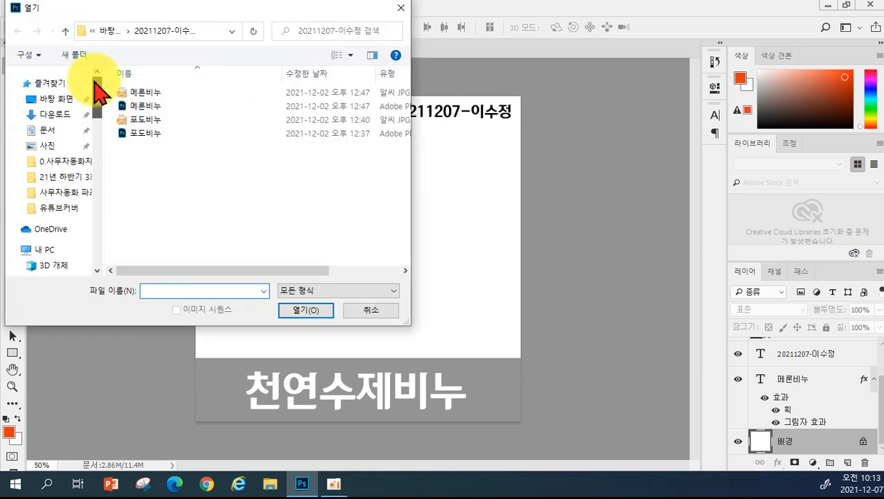
click(50, 98)
scroll(266, 197, down, 1)
scroll(260, 196, up, 1)
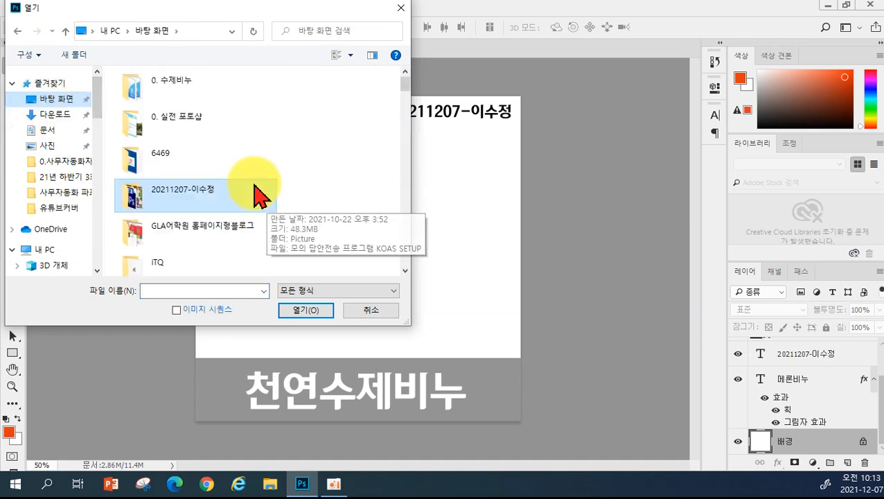
double_click(142, 97)
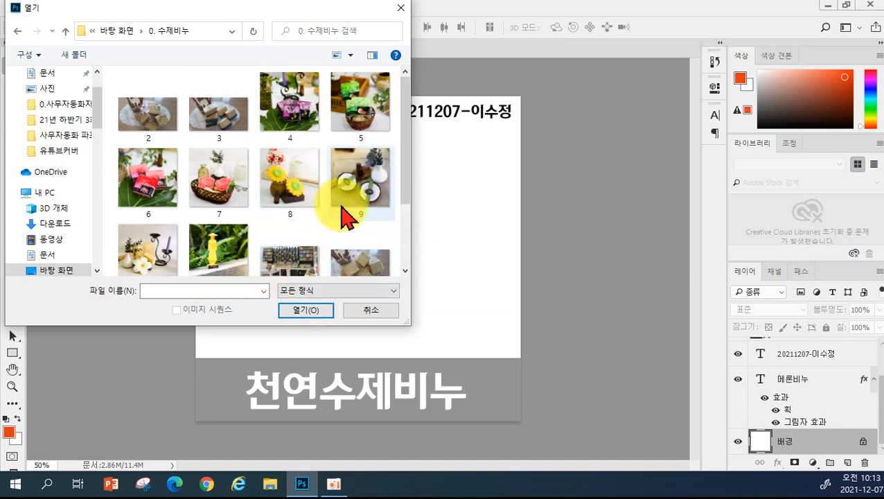
click(360, 201)
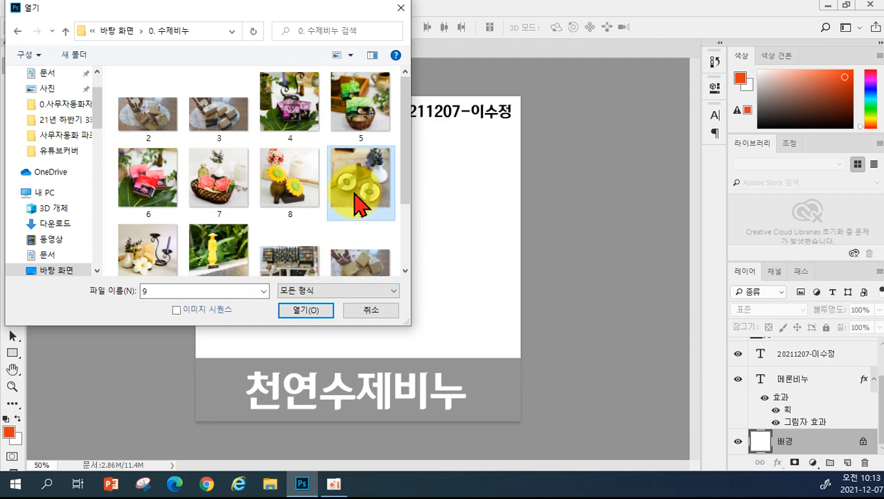
click(318, 313)
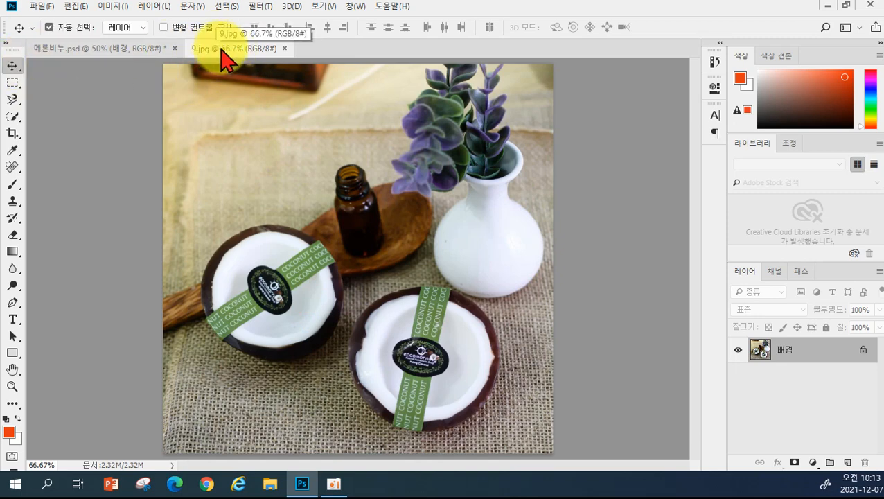
- Copy the coconut photo from 9.jpg into 메론비누.psd and close 9.jpg
drag(221, 49, 517, 222)
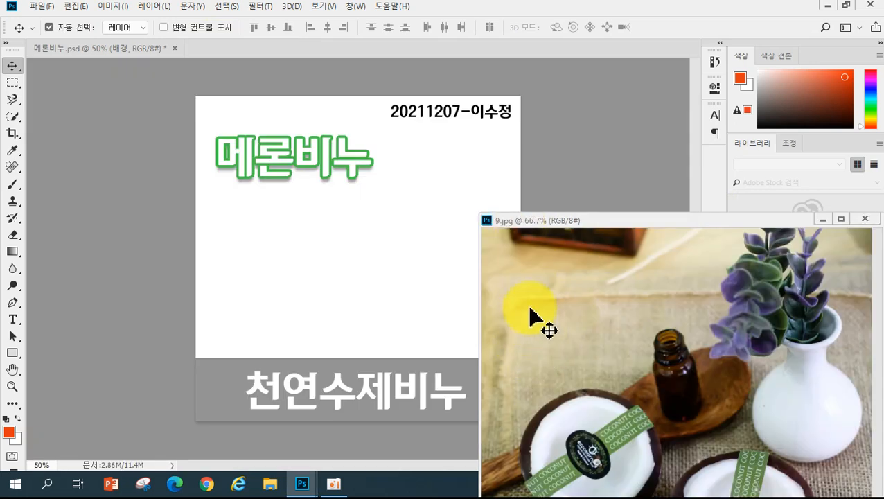
drag(615, 322, 339, 281)
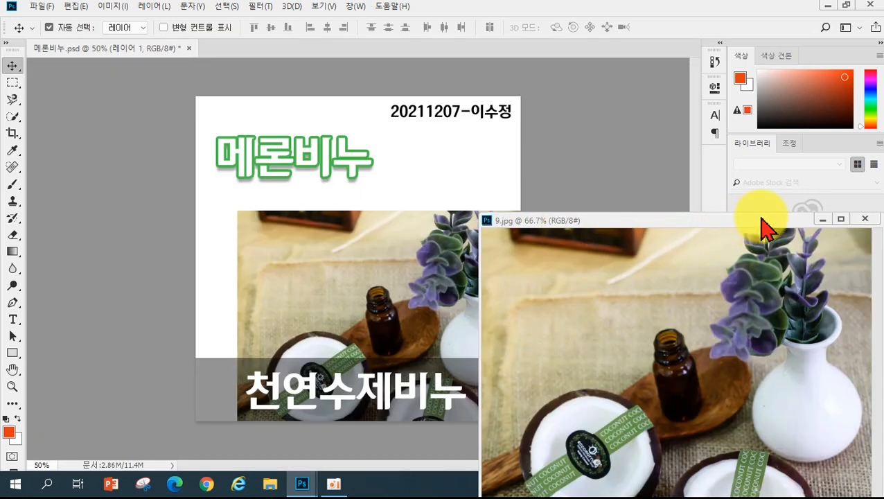
click(865, 218)
drag(418, 312, 368, 180)
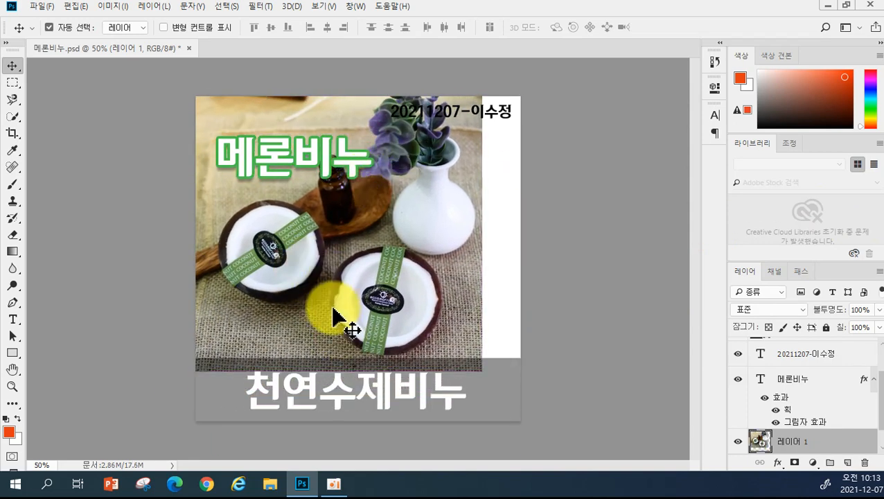
- Scale the coconut photo up to 117% so it covers the whole canvas
key(ctrl+t)
drag(480, 373, 519, 433)
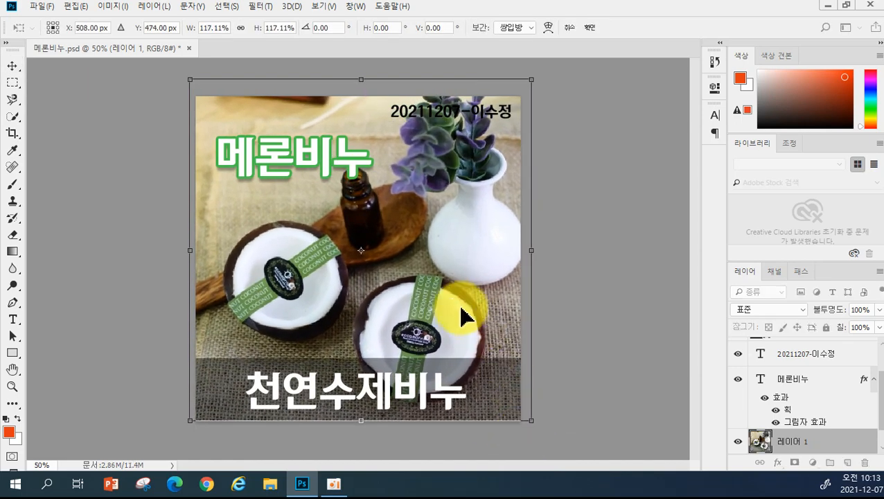
key(Return)
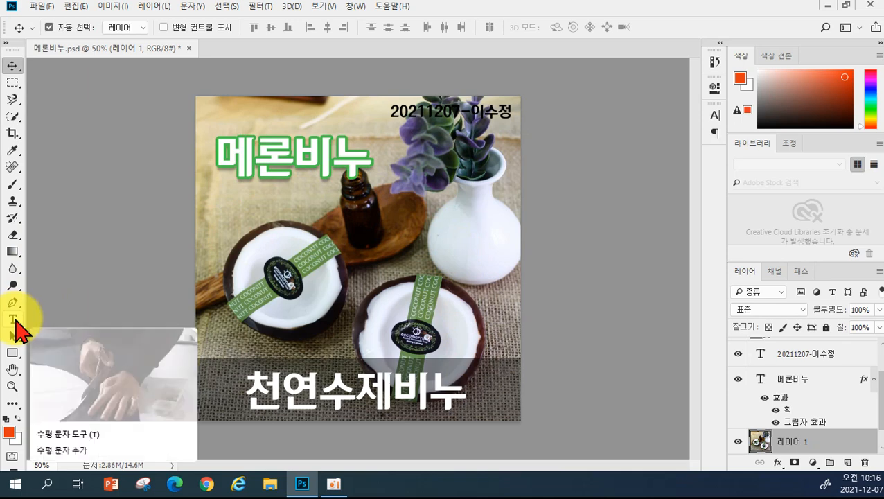
- Replace '메론' with '코코넛' so the title reads '코코넛비누'
click(13, 320)
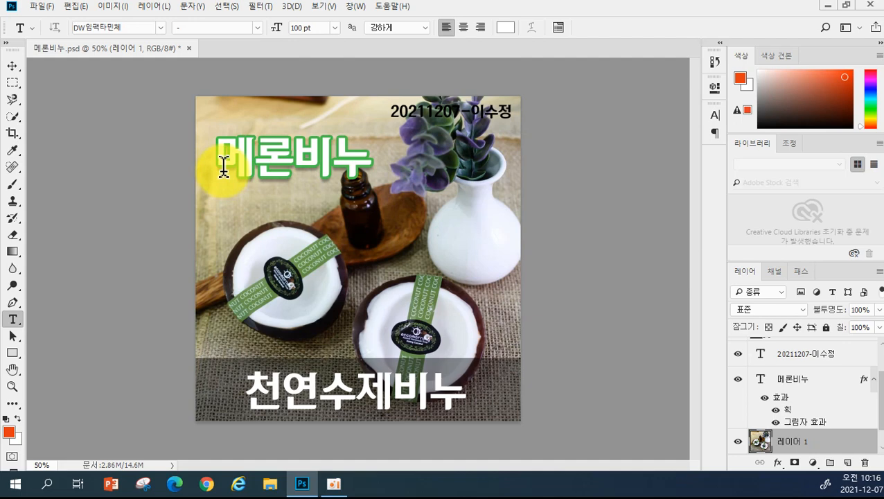
drag(224, 167, 284, 167)
text(zh)
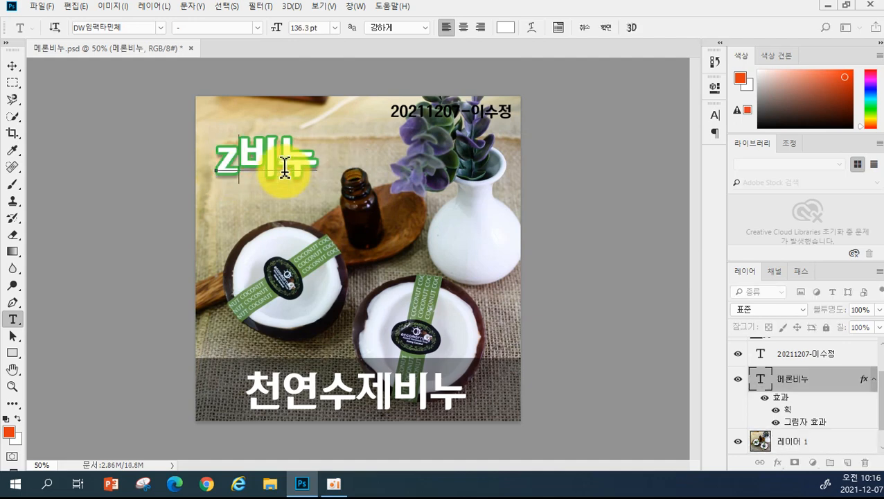
key(BackSpace)
key(BackSpace)
key(Hangul)
text(코코너)
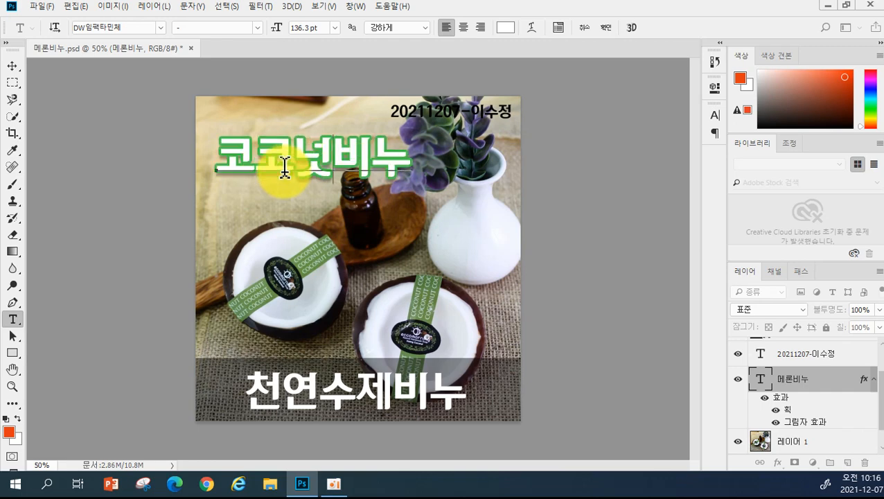
key(ctrl+Return)
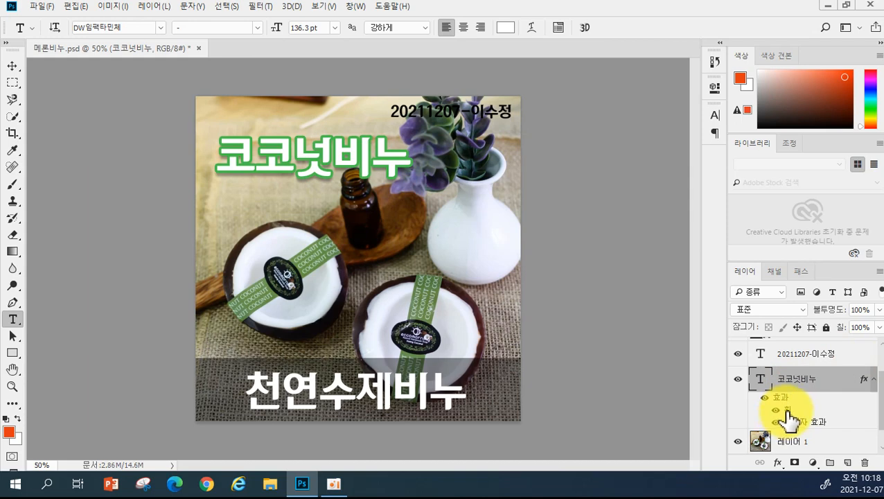
- Recolour the title's stroke with a brown sampled from the coconut shell
double_click(787, 412)
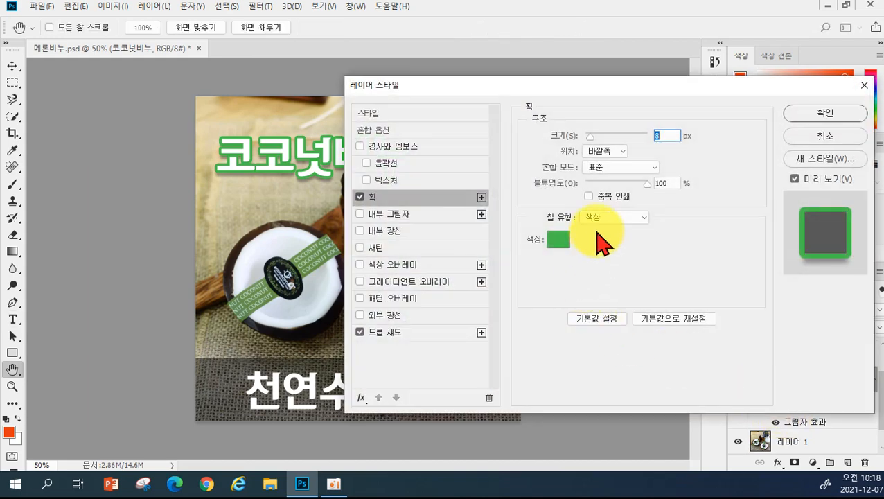
click(558, 244)
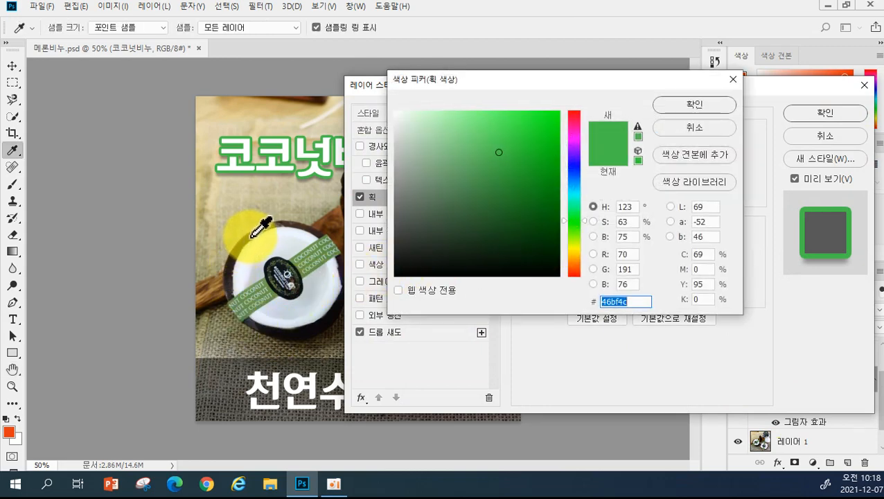
click(251, 237)
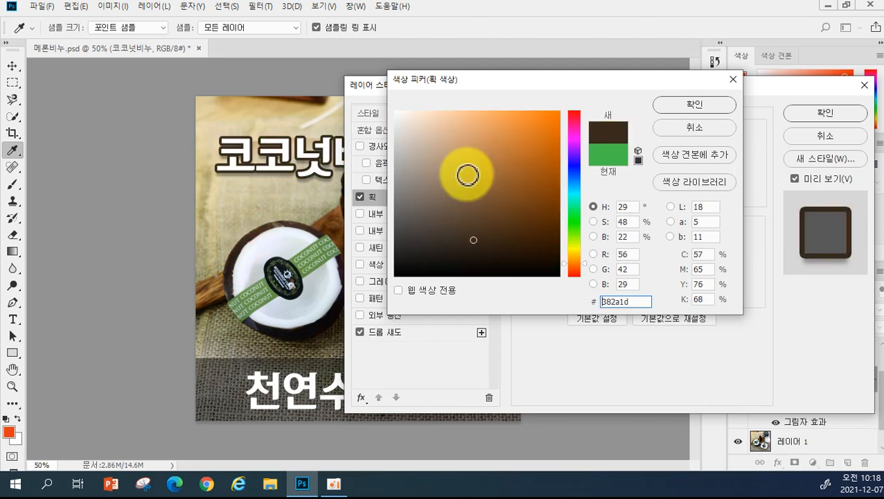
click(683, 105)
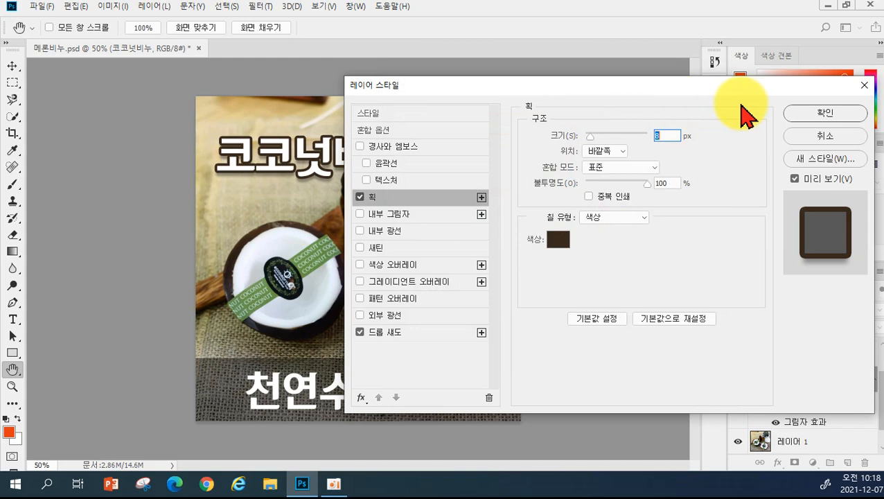
click(801, 111)
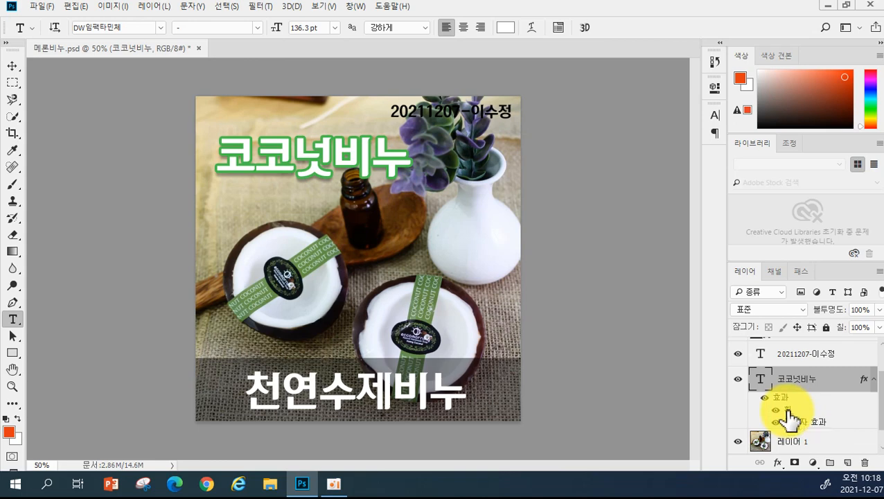
- Resample the title stroke colour as dark brown #422f27 from the photo
double_click(787, 410)
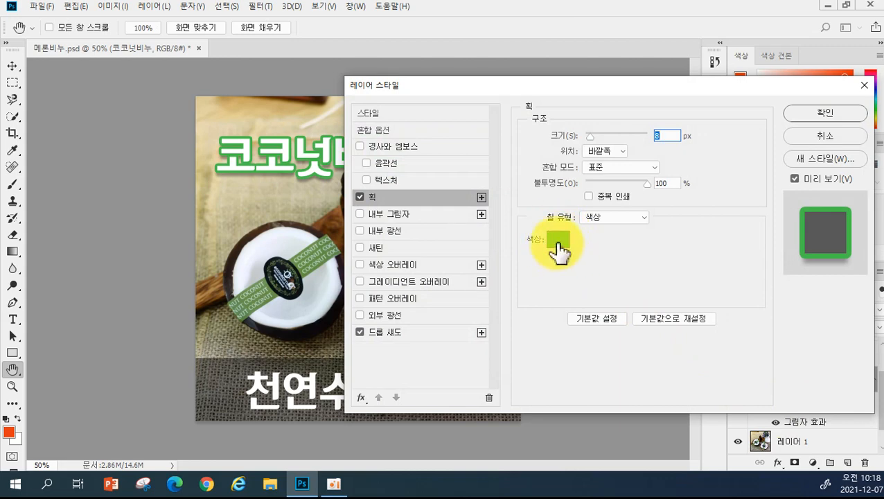
click(559, 241)
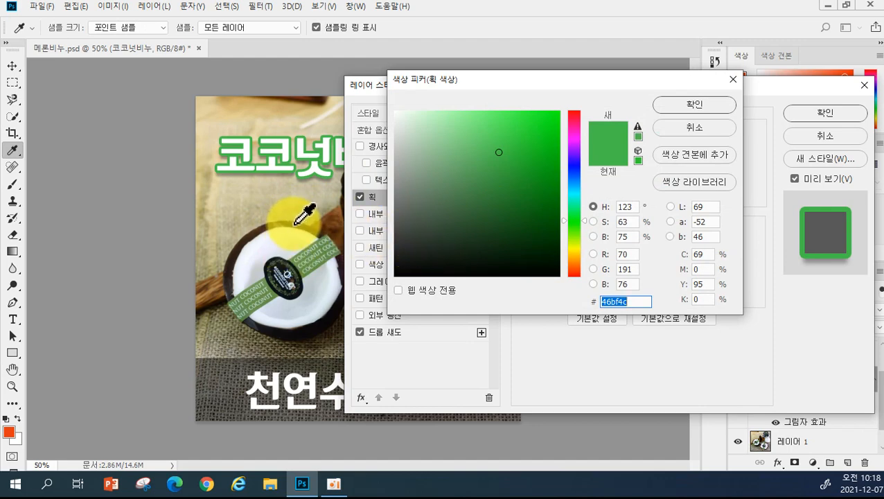
click(298, 226)
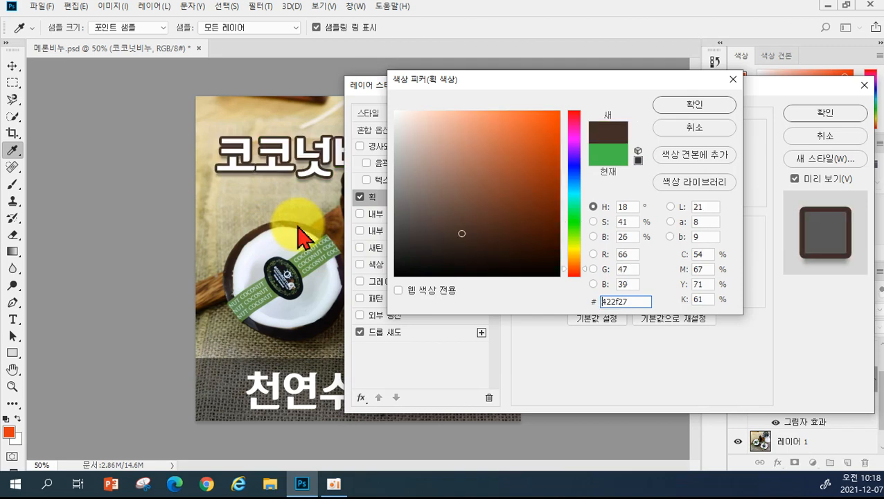
click(694, 105)
click(823, 112)
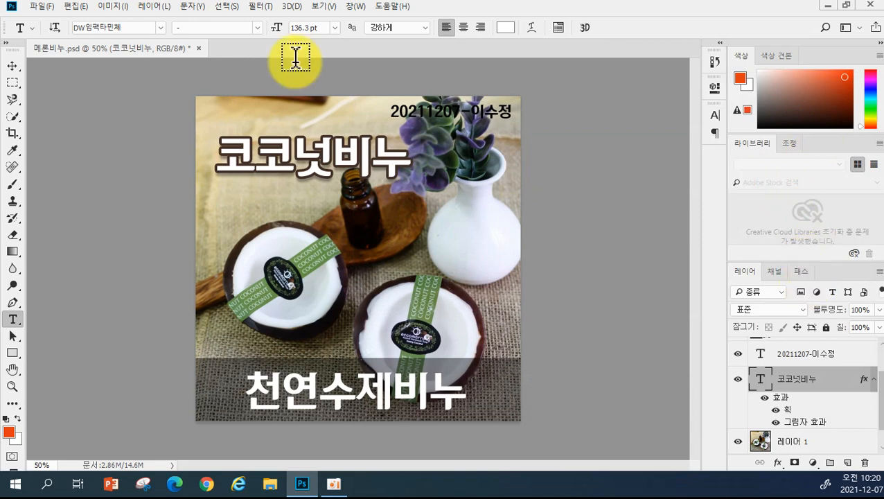
- Save the ad as 코코넛비누.psd in Photoshop format
click(47, 7)
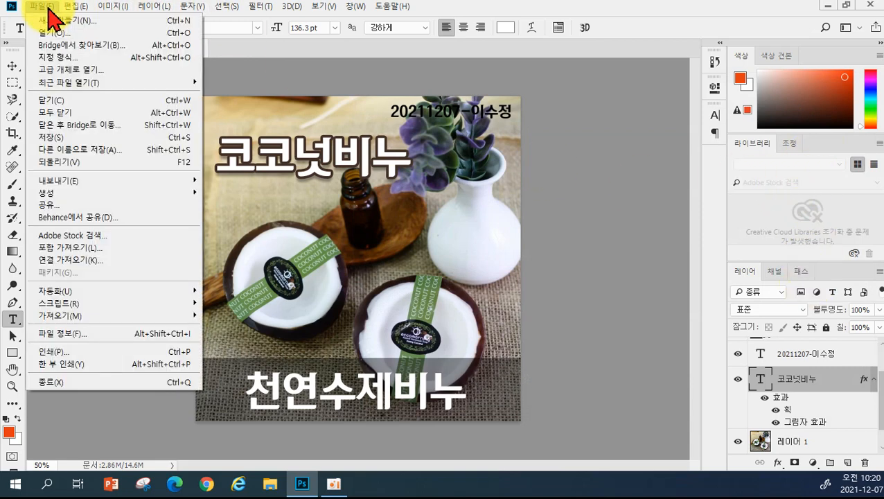
click(61, 152)
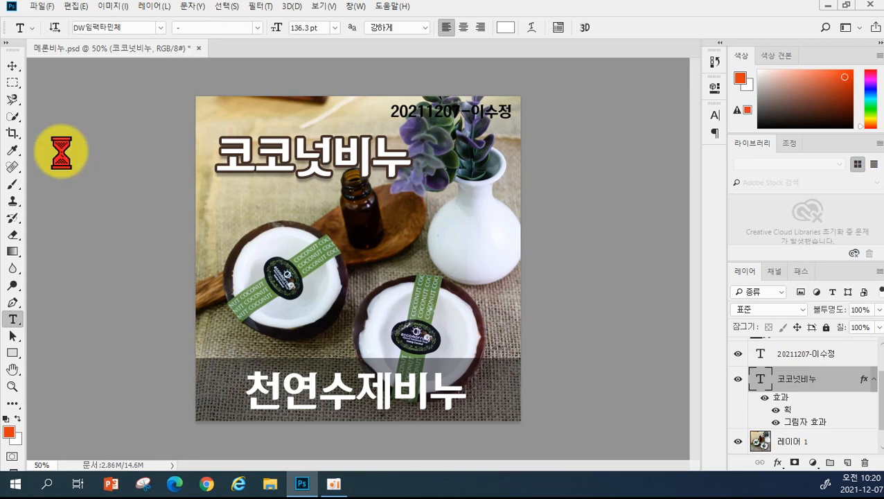
drag(107, 240, 91, 240)
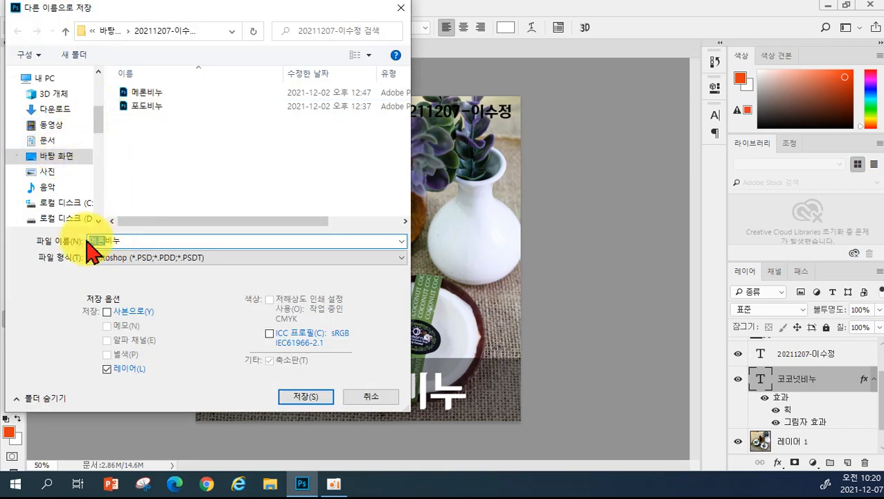
text(zh)
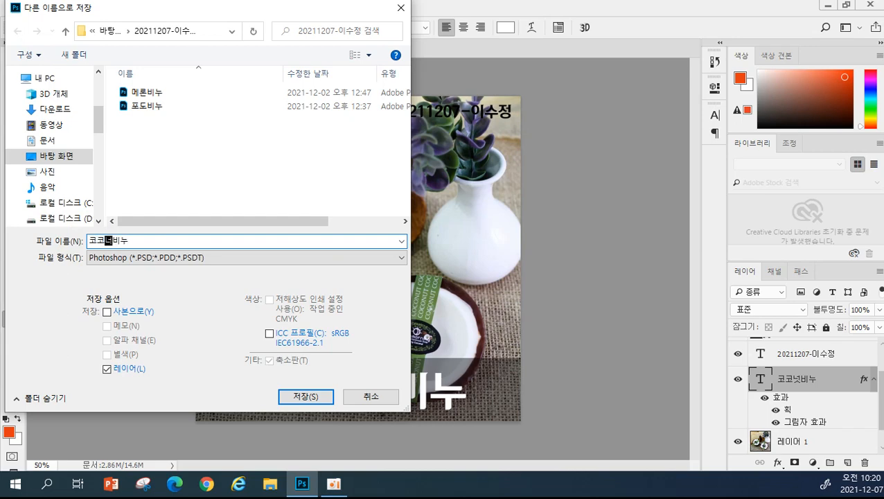
key(Return)
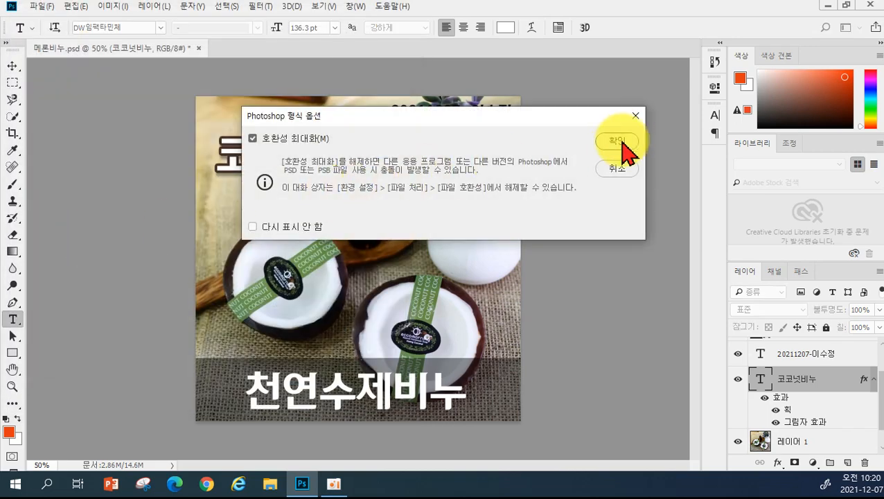
click(622, 142)
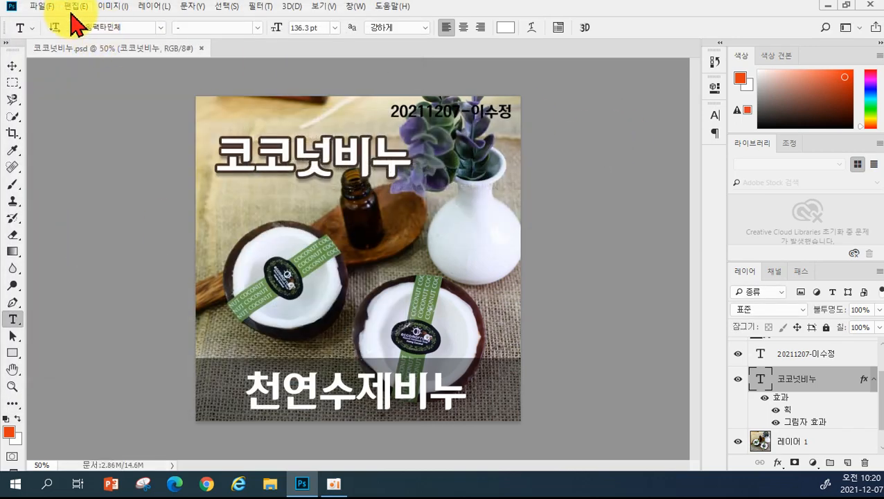
- Save a JPEG copy of 코코넛비누 and close the document
click(43, 7)
click(67, 151)
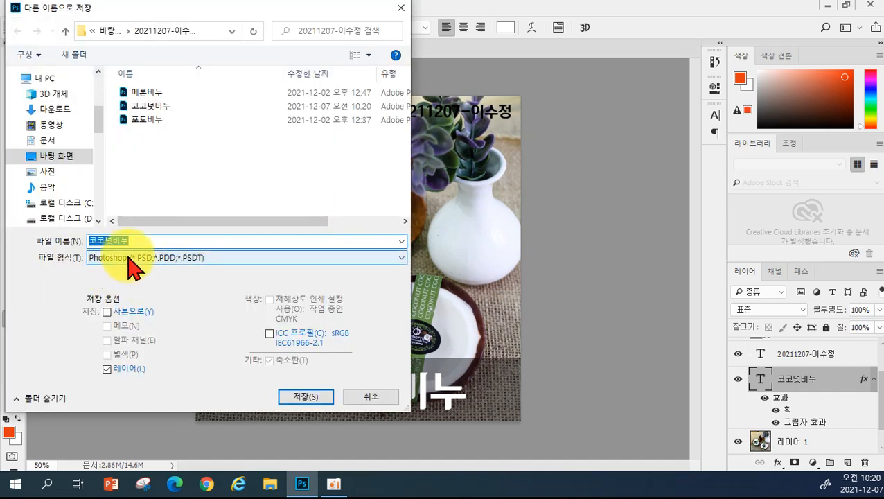
click(129, 257)
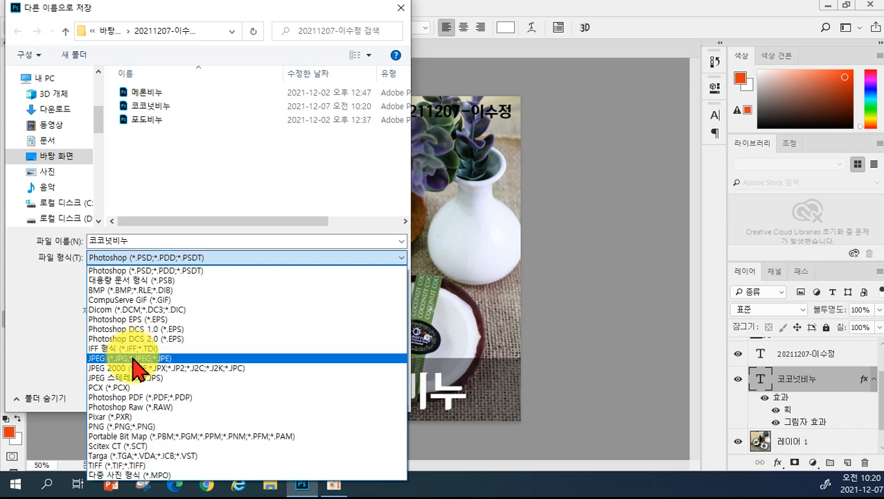
click(131, 358)
click(298, 402)
click(488, 111)
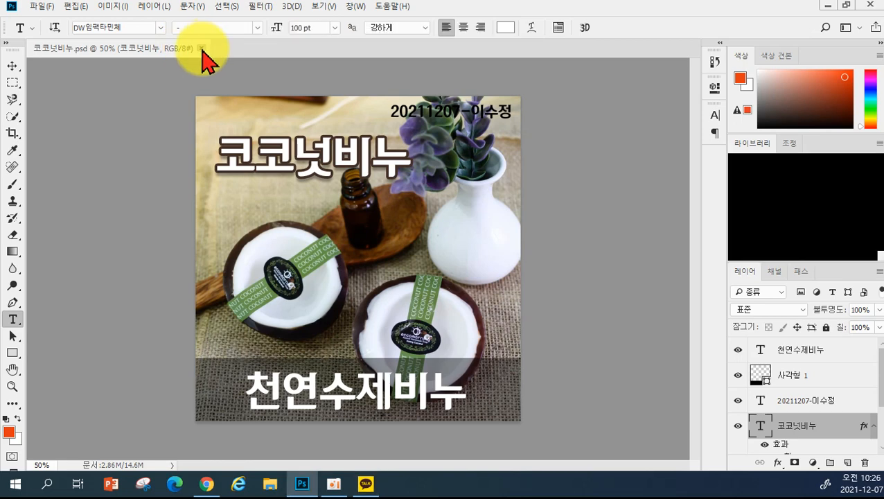
click(201, 48)
- Create a blank white document of 860 × 1500 pixels at 72 ppi
click(89, 222)
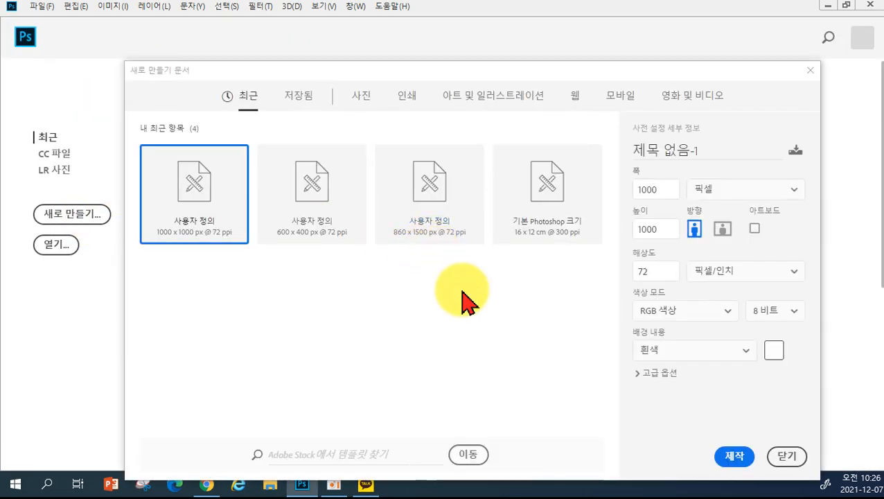
click(667, 189)
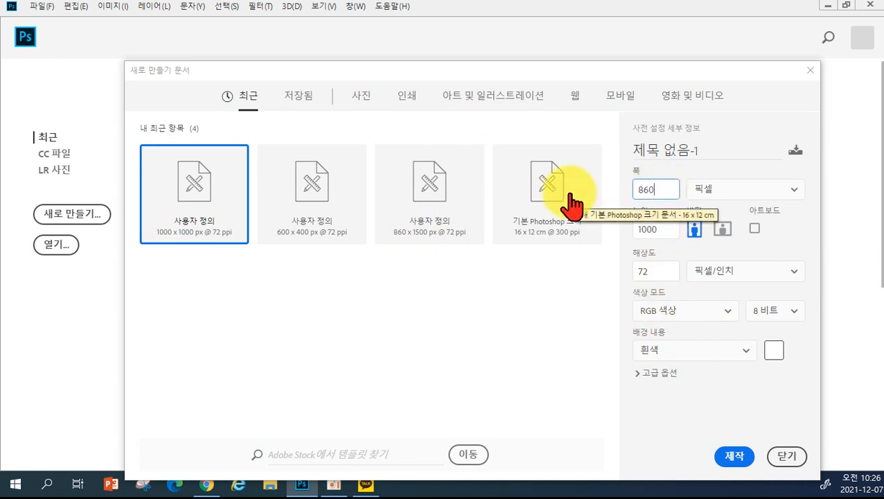
click(654, 230)
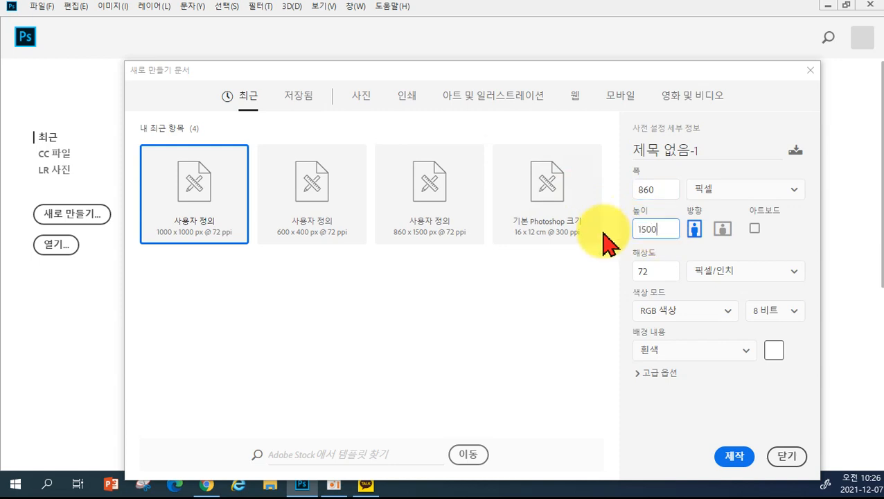
text(1500)
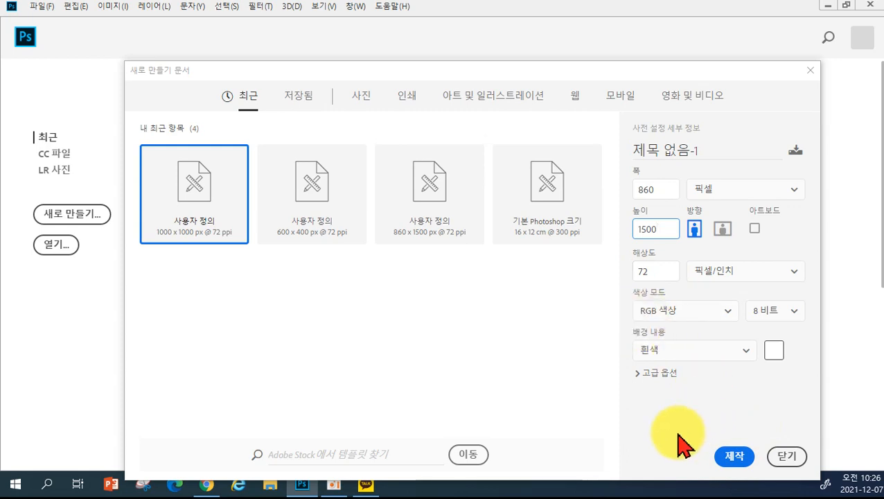
click(733, 459)
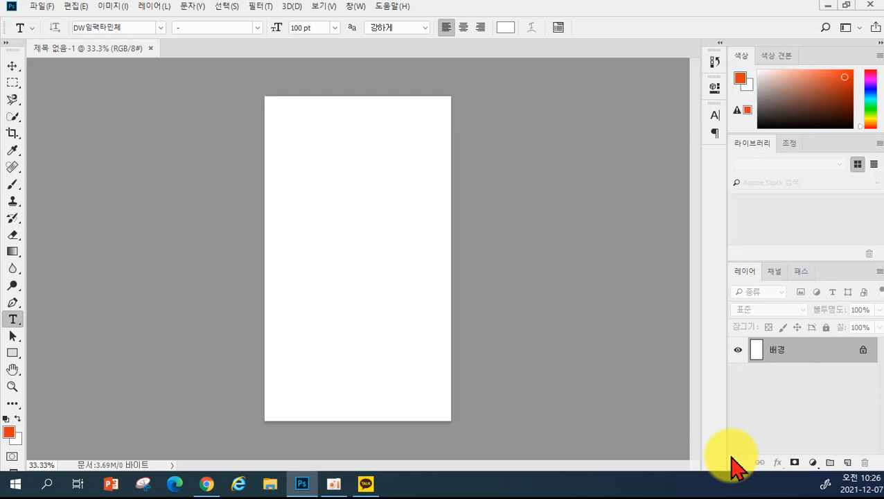
- Open the grape soap photo 4.jpg from the Desktop's 0. 수제비누 folder
click(40, 7)
click(47, 33)
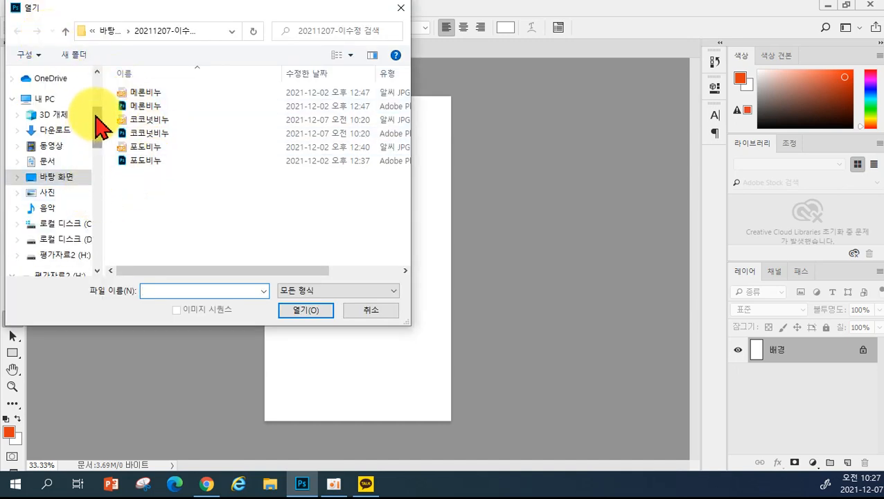
scroll(98, 112, up, 3)
click(47, 100)
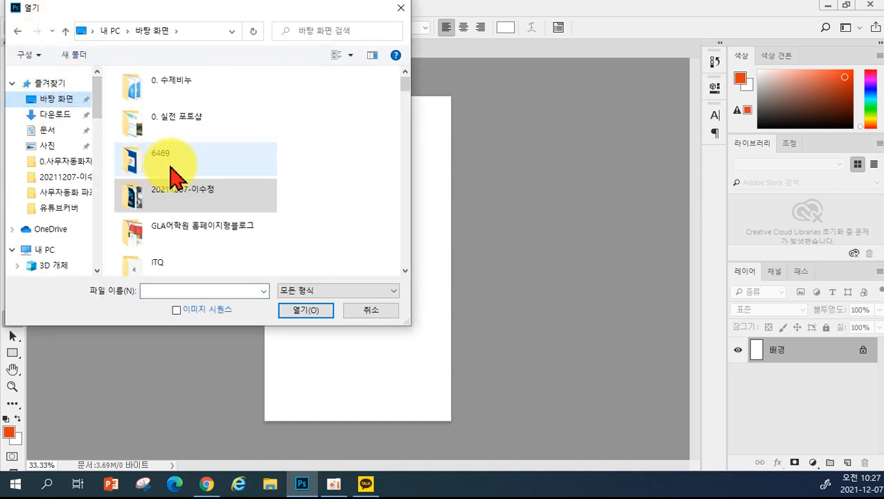
scroll(217, 213, down, 2)
scroll(217, 217, up, 2)
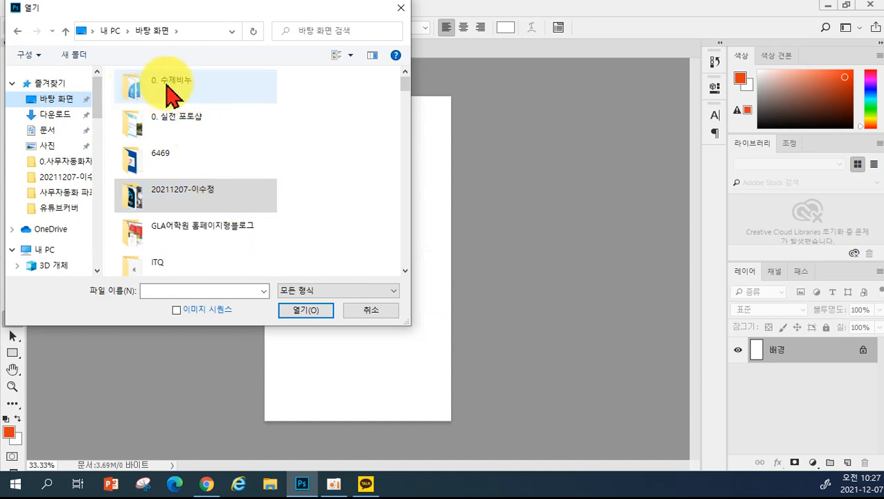
double_click(160, 96)
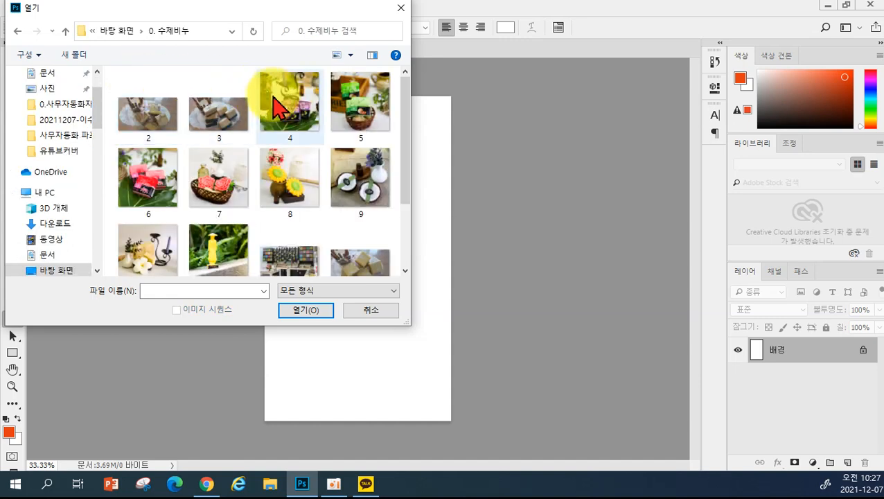
click(289, 103)
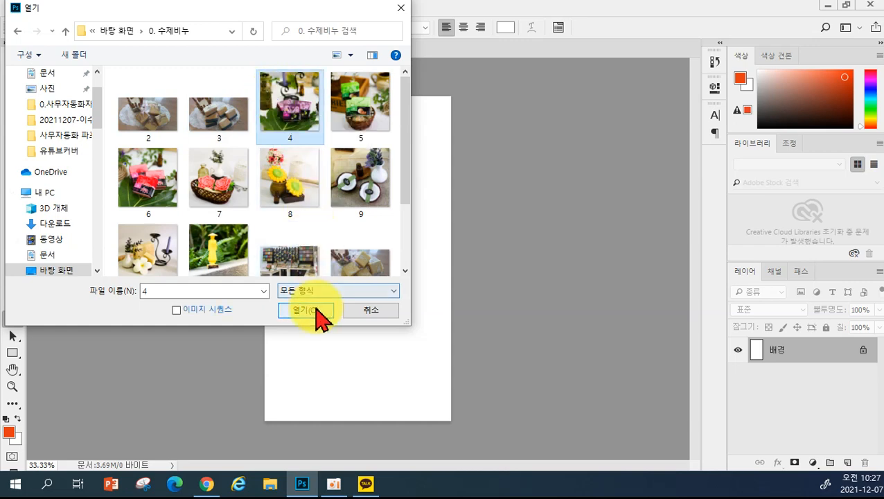
click(319, 313)
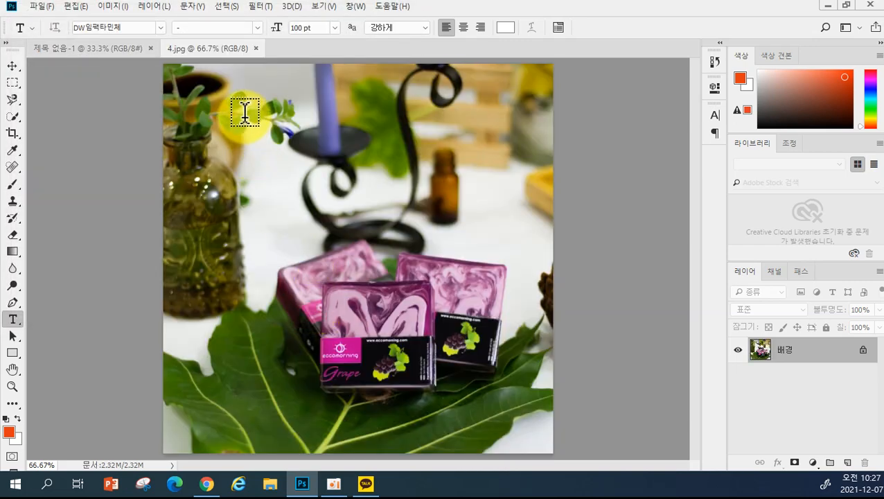
- Copy the grape photo into 제목 없음-1 as 레이어 1 and align it with the top edge
click(14, 68)
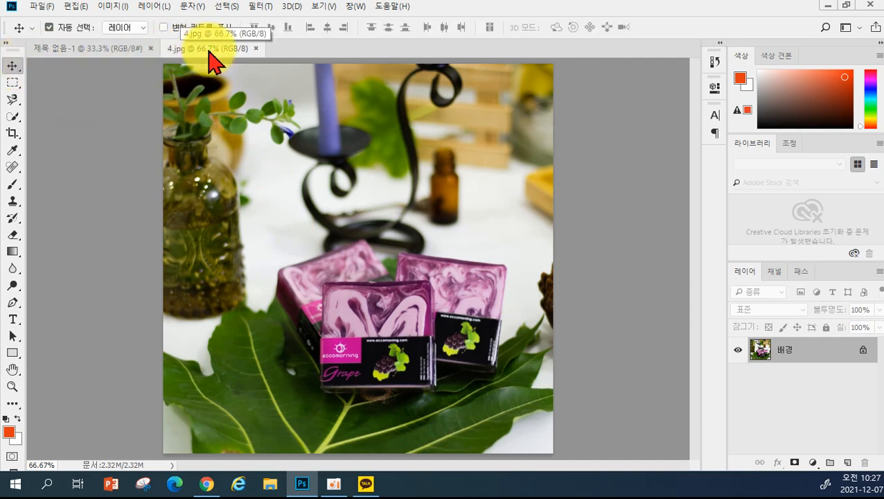
drag(209, 51, 522, 187)
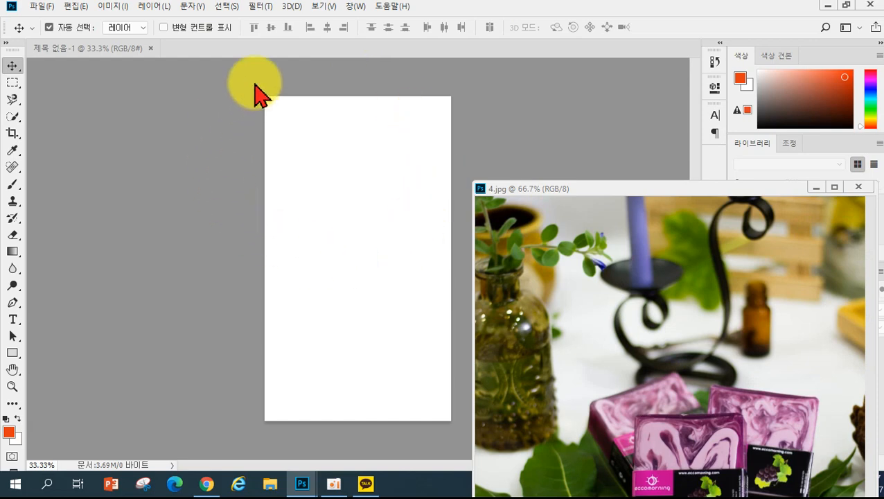
drag(578, 306, 337, 219)
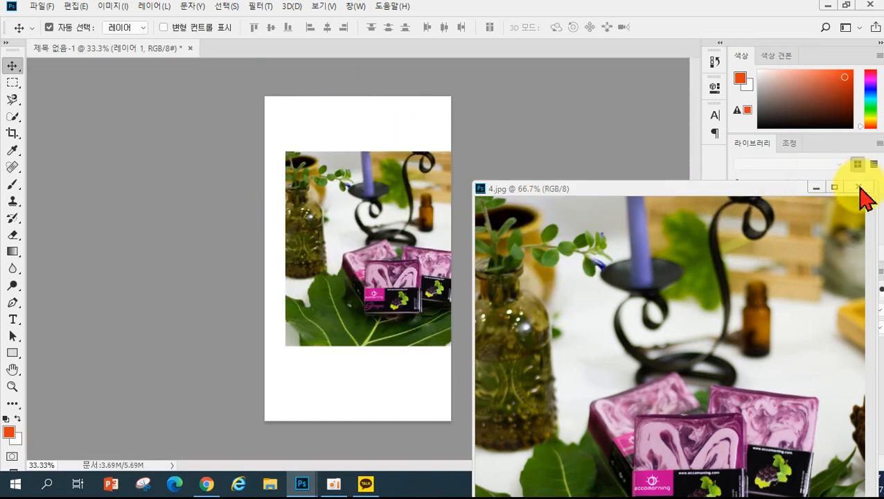
click(859, 187)
drag(395, 295, 388, 180)
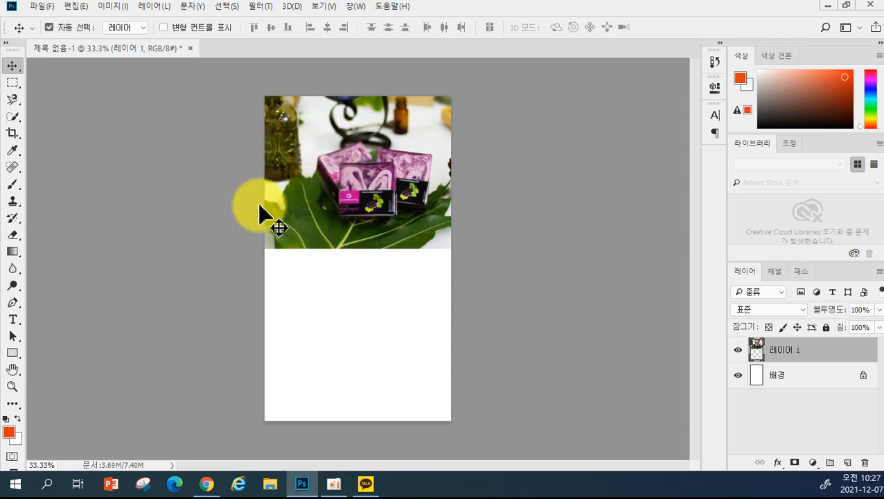
- Align the soap photo flush with the page top and set Layer 1's opacity to 68%
drag(425, 136, 404, 191)
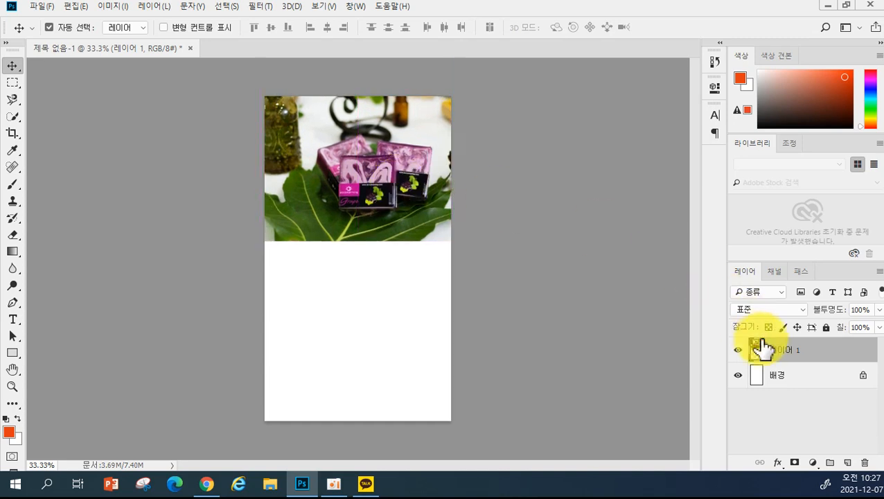
mouse_move(760, 350)
mouse_down()
mouse_move(805, 355)
mouse_move(775, 357)
mouse_up()
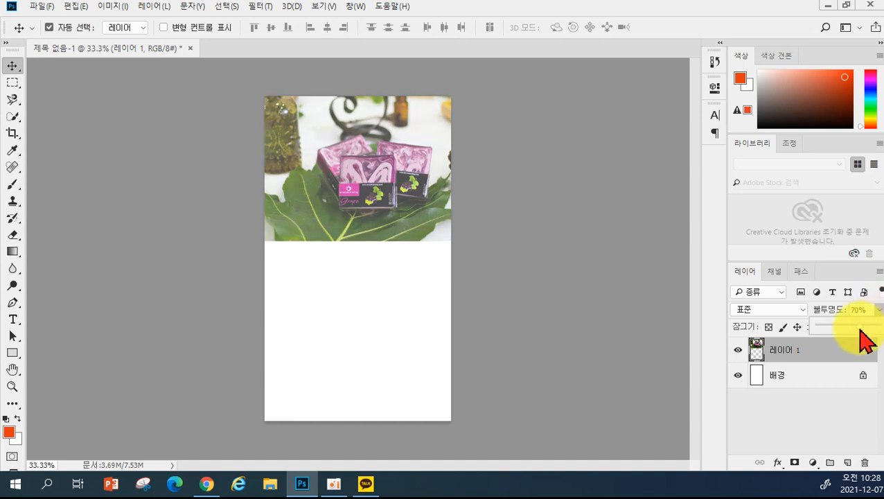
drag(861, 330, 860, 332)
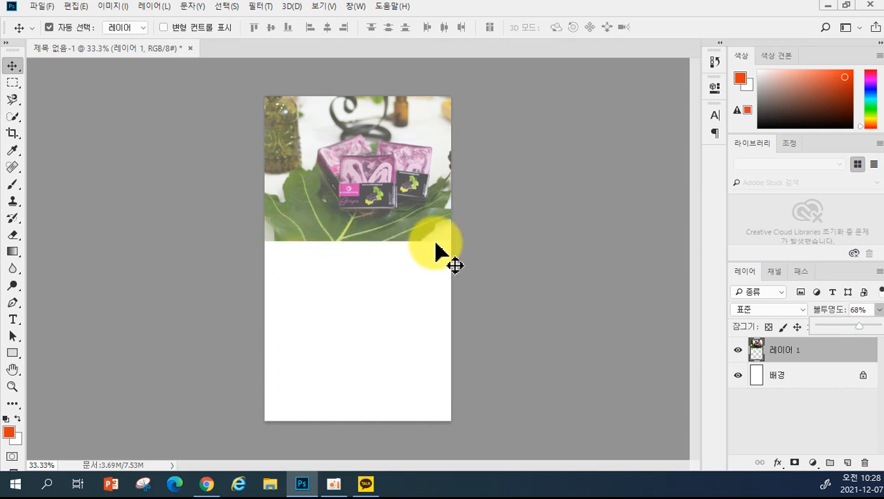
click(810, 350)
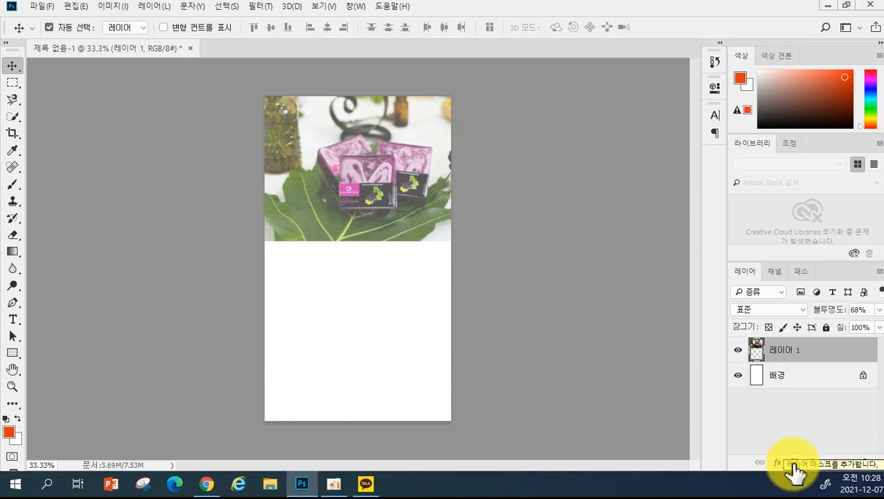
- Add a layer mask to Layer 1 and pick the Gradient tool's Black, White preset
click(793, 463)
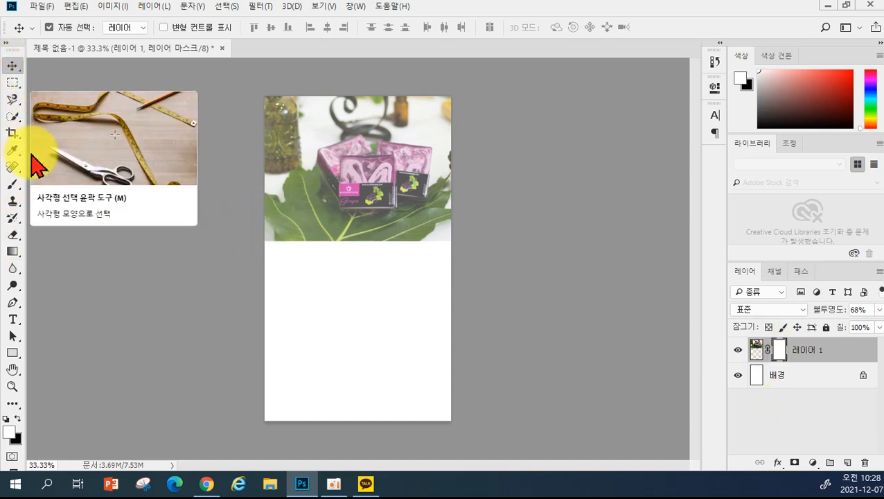
click(12, 252)
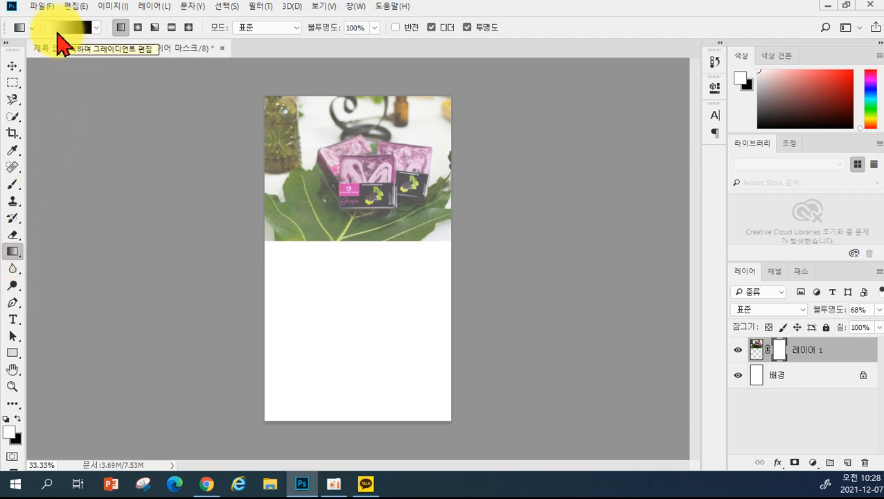
click(96, 28)
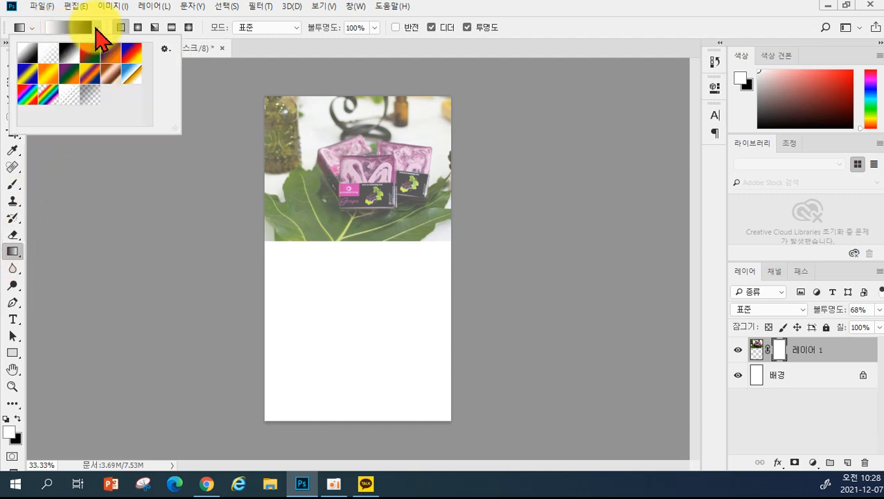
click(69, 55)
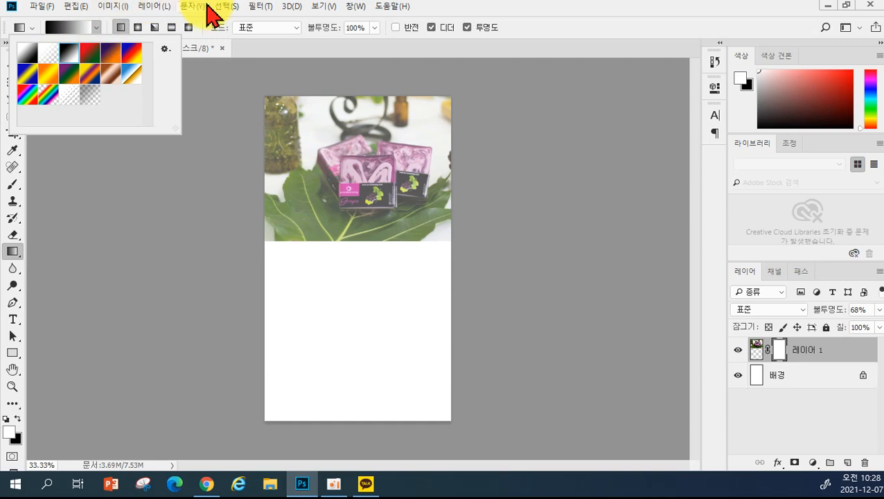
double_click(455, 15)
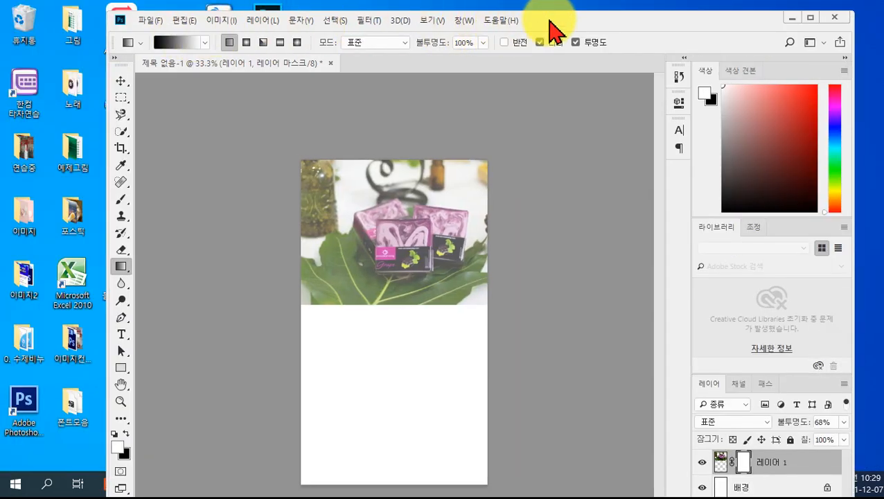
double_click(547, 20)
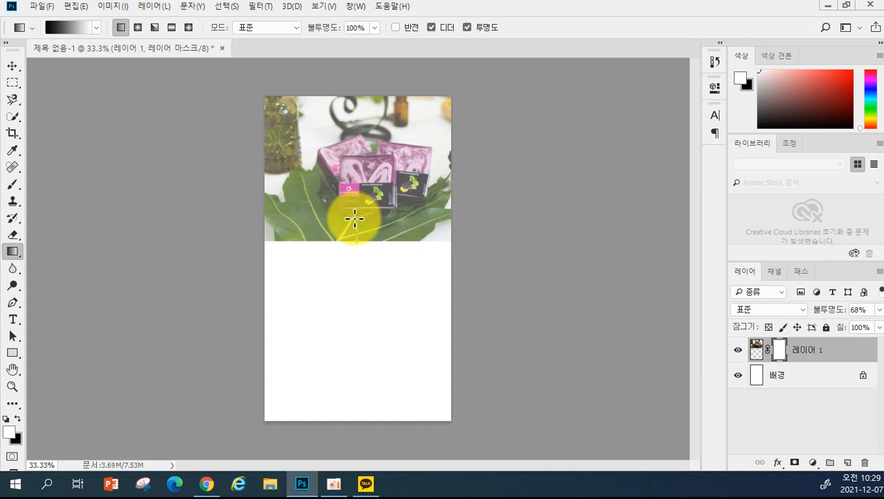
- Drag an upward gradient on the mask across the photo's lower edge, then check the fade at 100% zoom
drag(354, 219, 354, 243)
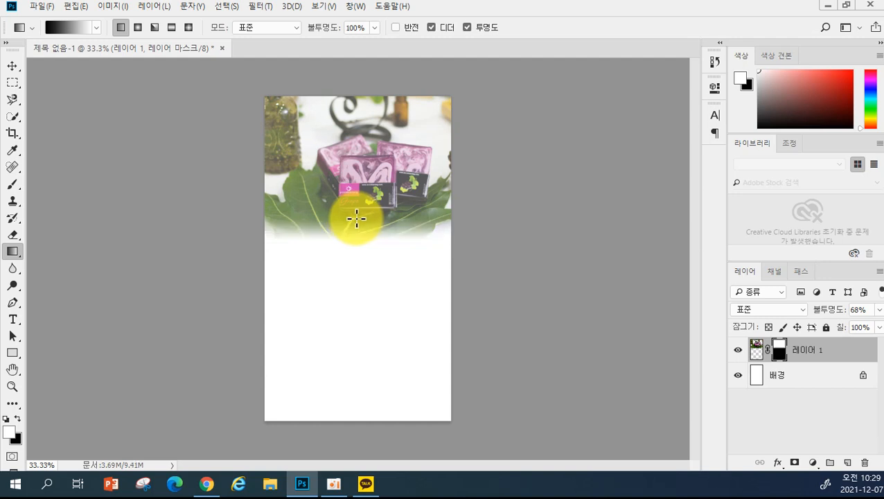
drag(367, 238, 366, 208)
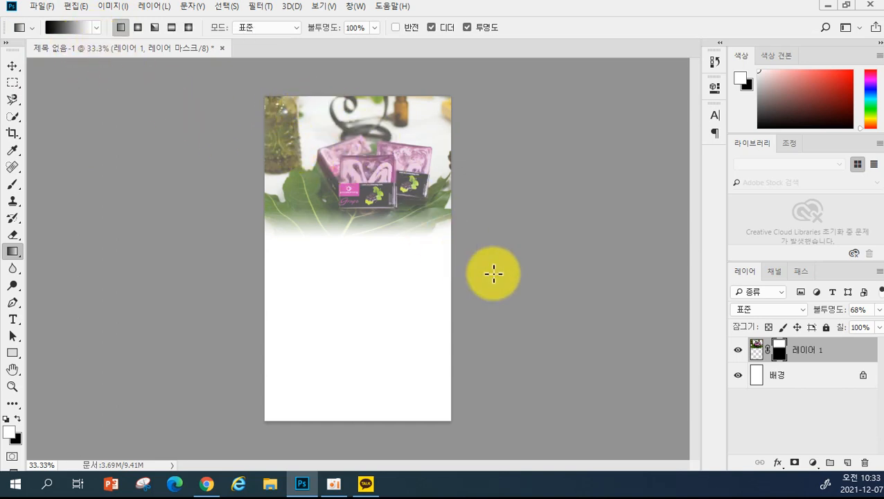
key(ctrl+plus)
key(ctrl+plus)
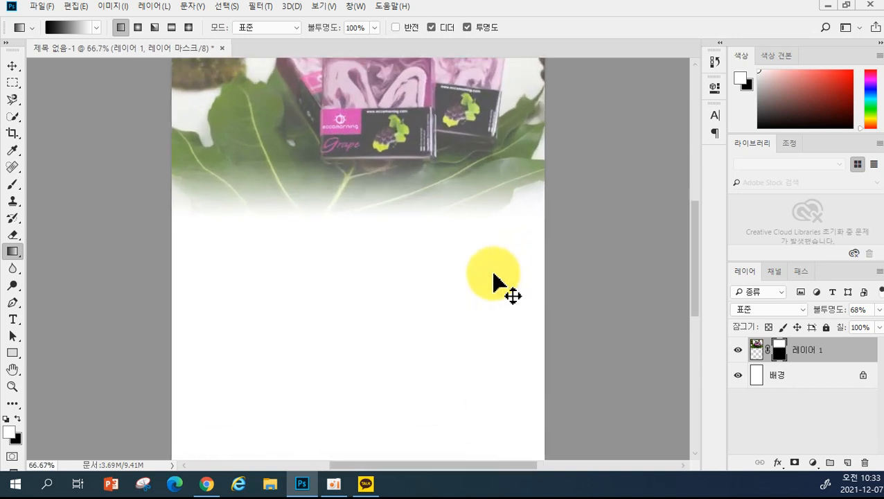
key(ctrl+minus)
key(ctrl+minus)
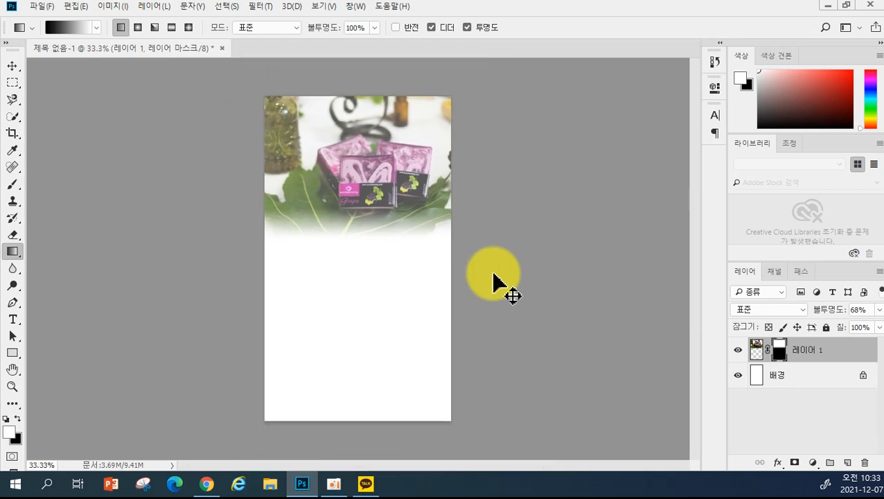
key(ctrl+plus)
key(ctrl+plus)
key(ctrl+plus)
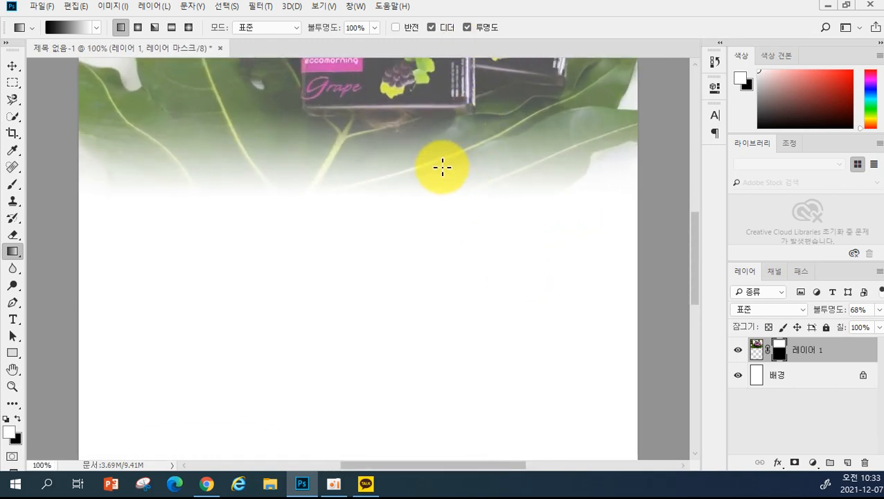
key(space)
drag(400, 108, 385, 386)
drag(361, 292, 349, 281)
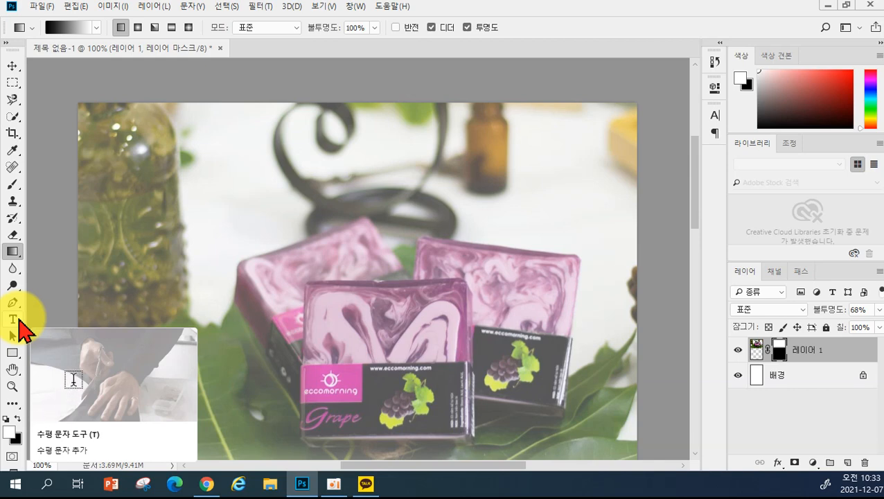
- Choose the Horizontal Type tool with the HY동녘B font
click(14, 319)
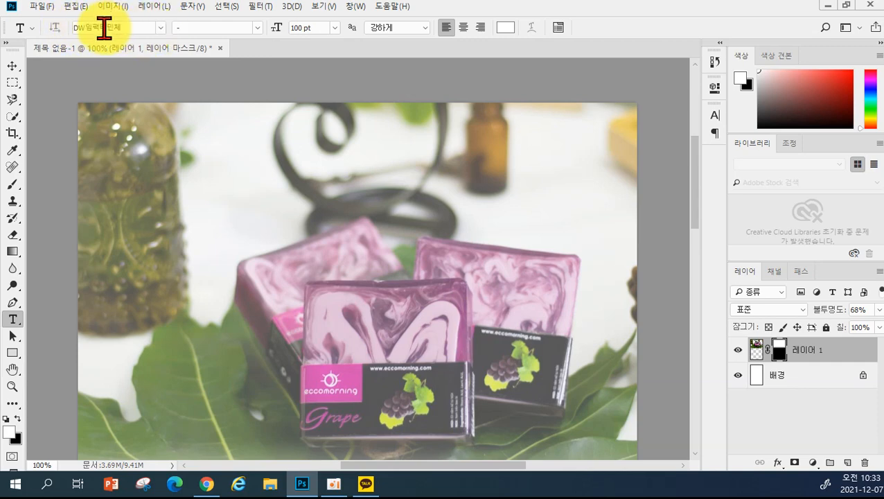
click(160, 27)
scroll(190, 201, down, 2)
scroll(189, 214, down, 3)
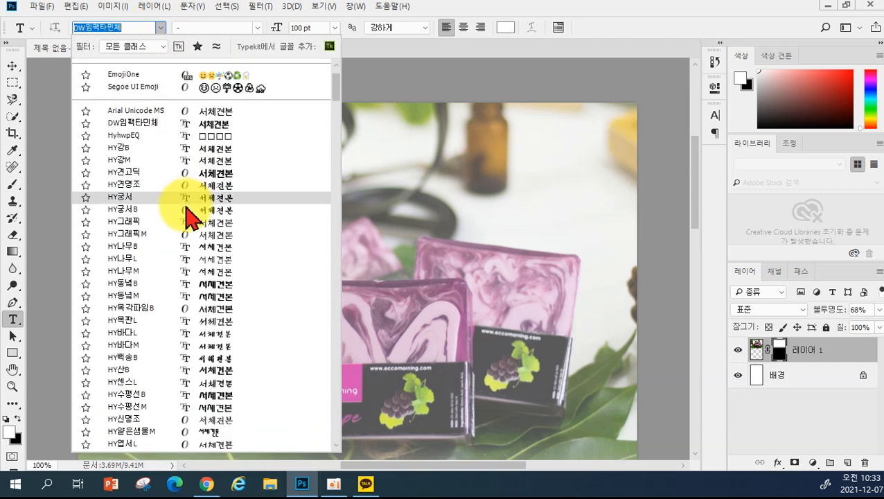
scroll(191, 211, down, 3)
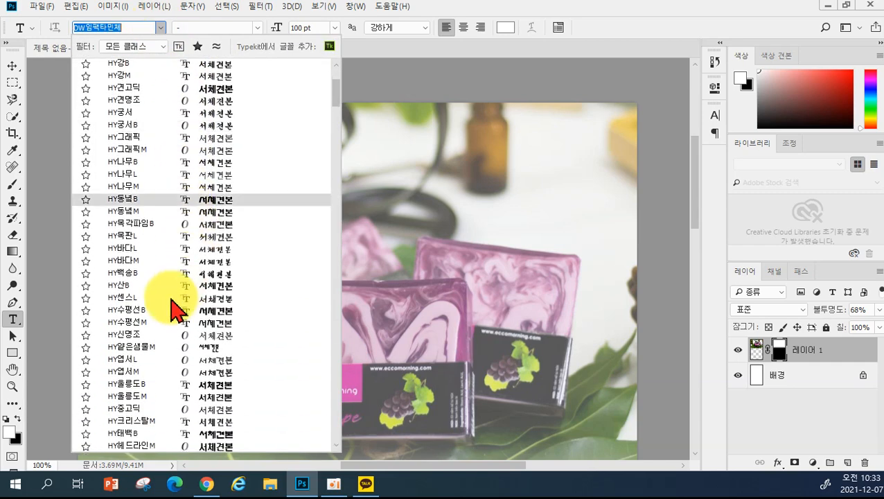
scroll(184, 310, up, 3)
scroll(201, 196, up, 3)
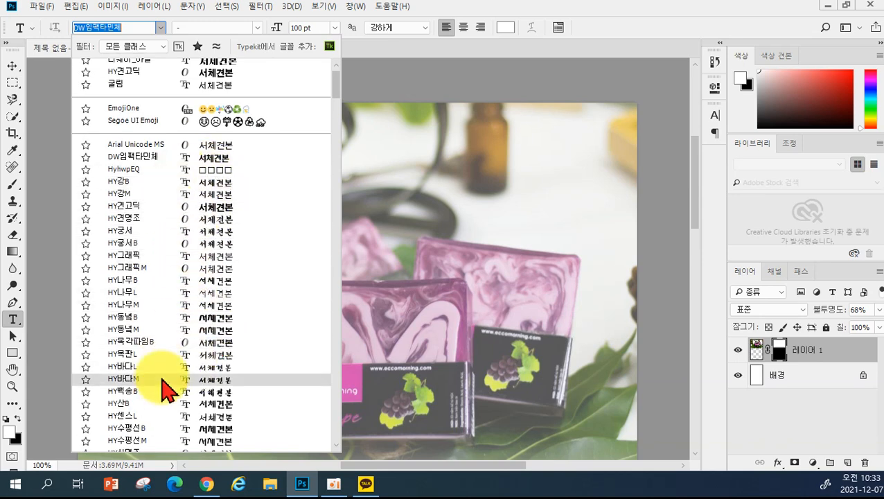
click(181, 317)
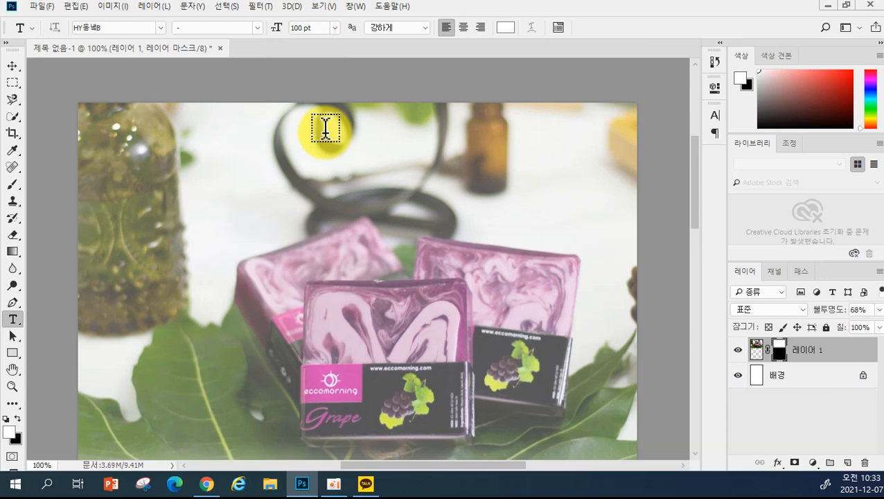
- Type '집들이선물, 돌잔치 답례품' at 30 pt over the photo's upper left and commit it
click(104, 199)
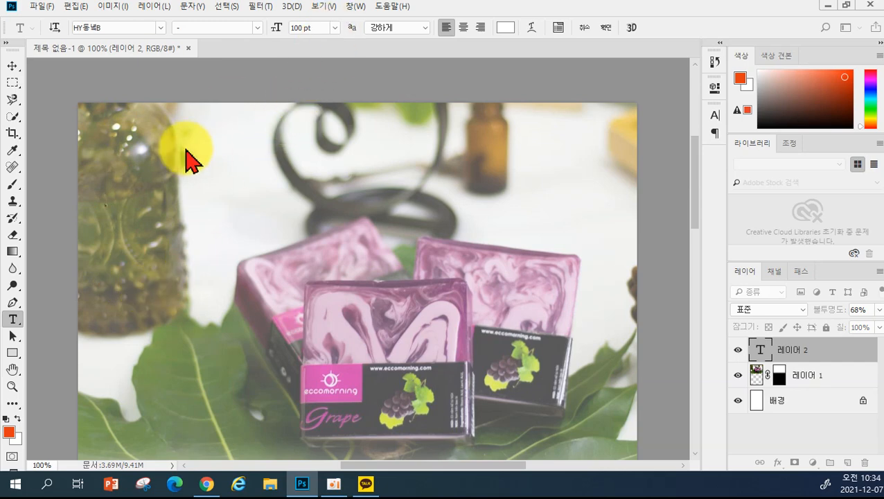
click(336, 29)
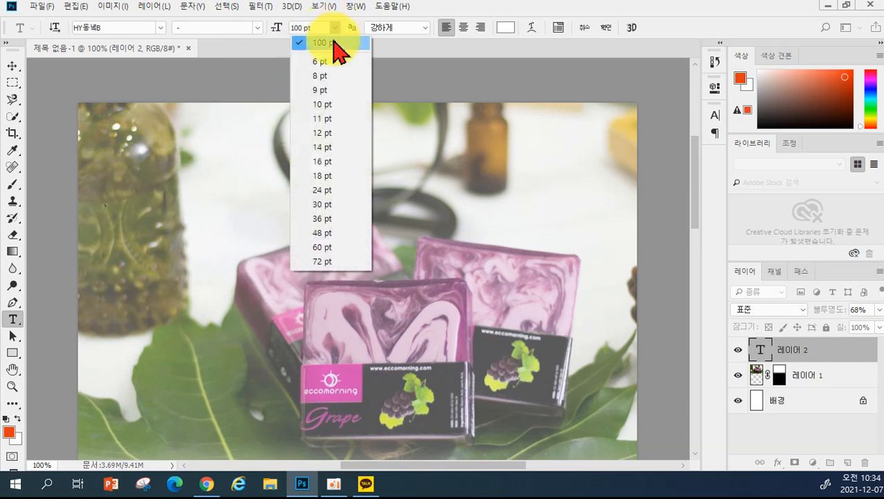
click(330, 206)
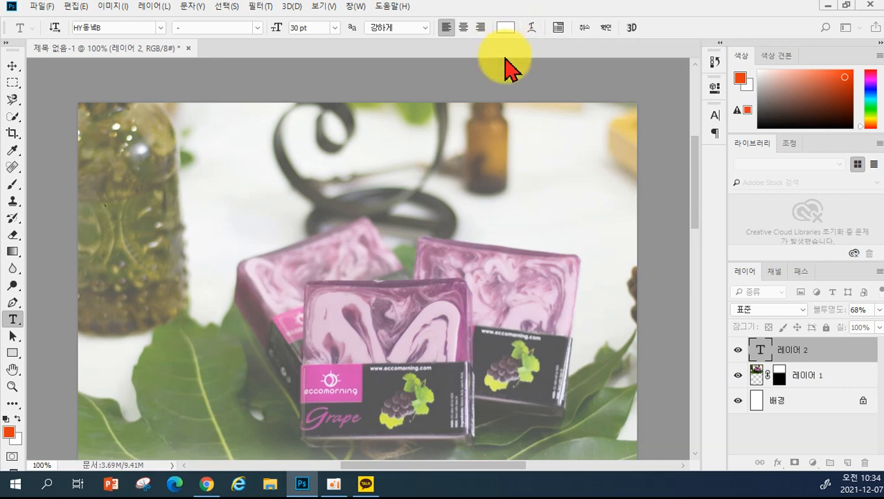
text(집들이서)
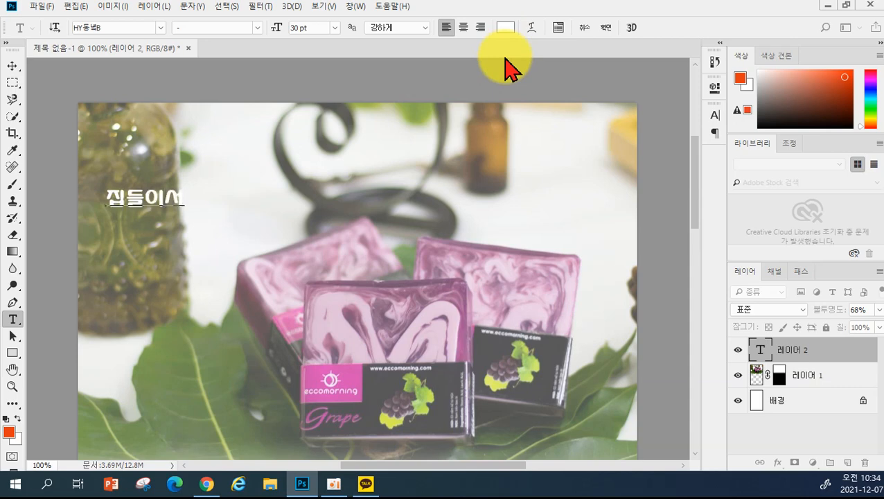
text(ㄴㅁㅜㄹ 돌잔치)
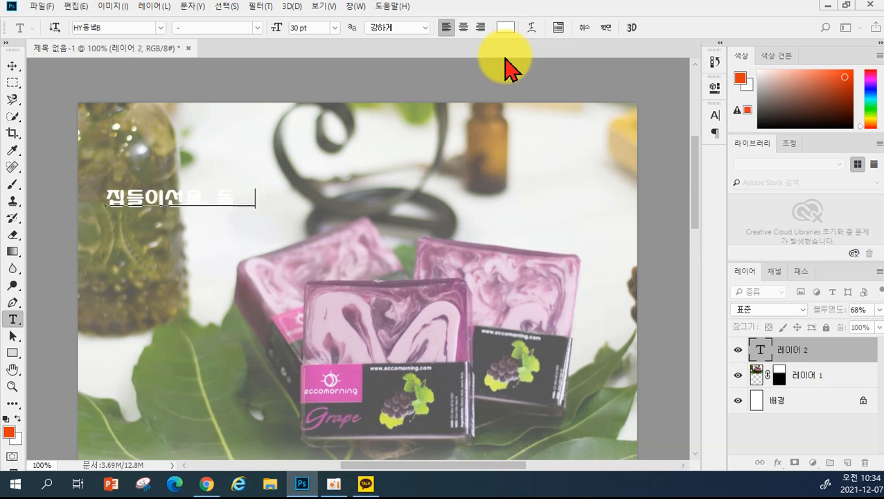
text(ㅏ)
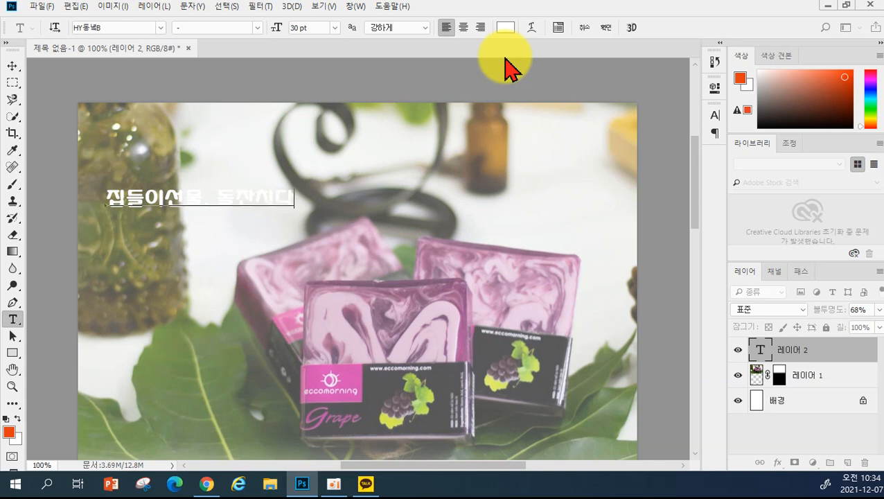
text(ㅂㄹㅖㅍㅜㅁ)
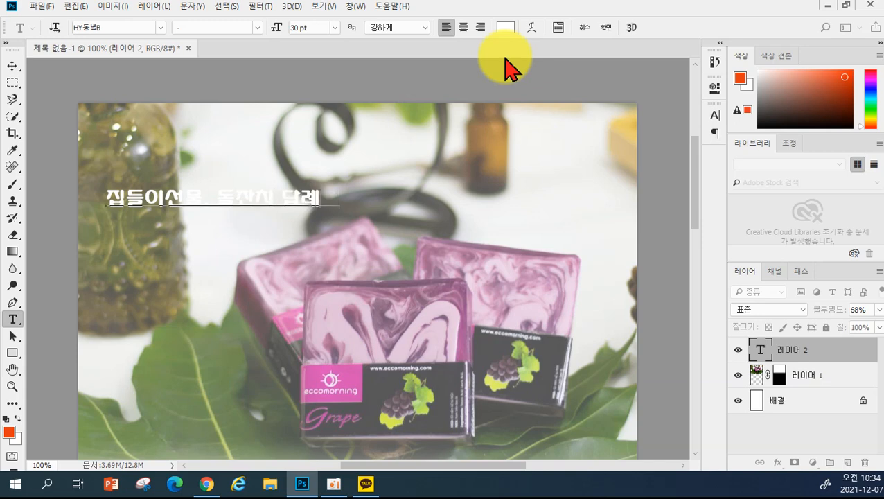
key(ctrl+Return)
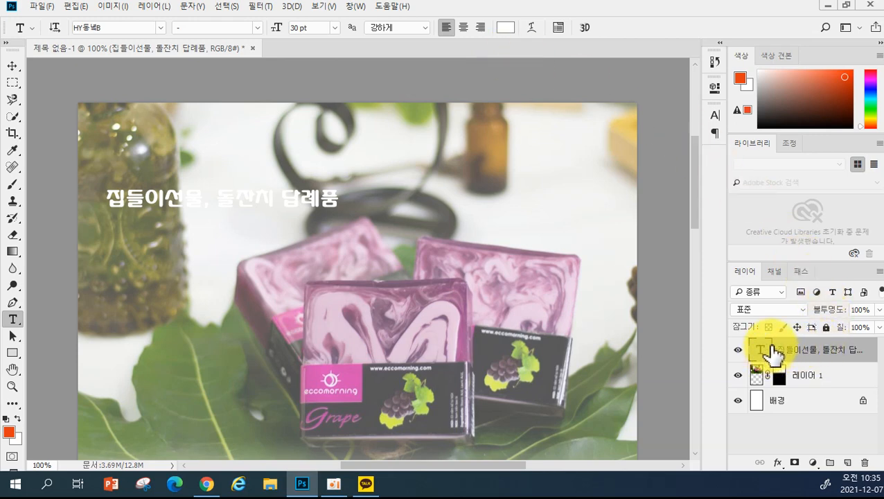
- Add a Drop Shadow to the subtitle: distance 3 px, spread 7%, size 2 px, opacity 35%
click(778, 462)
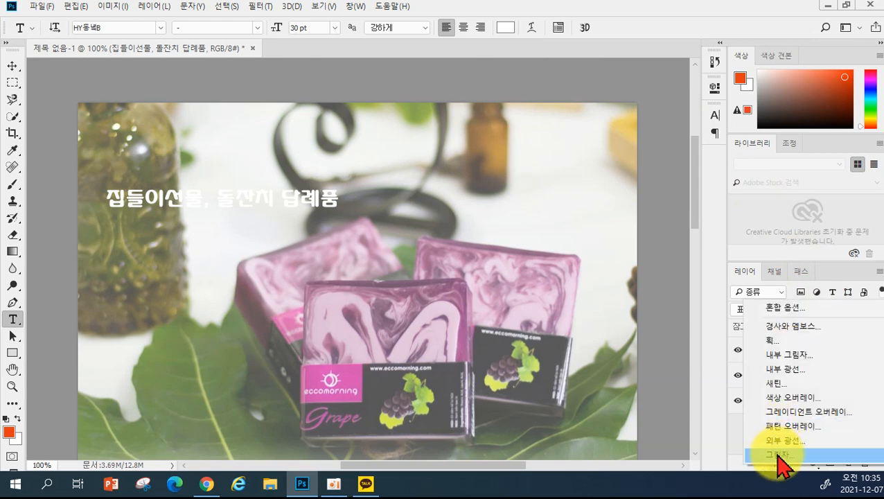
click(778, 455)
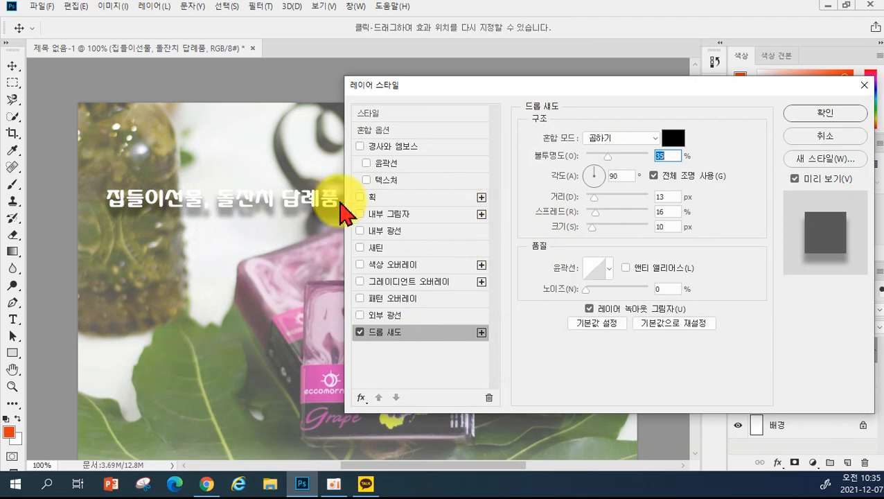
drag(595, 198, 587, 228)
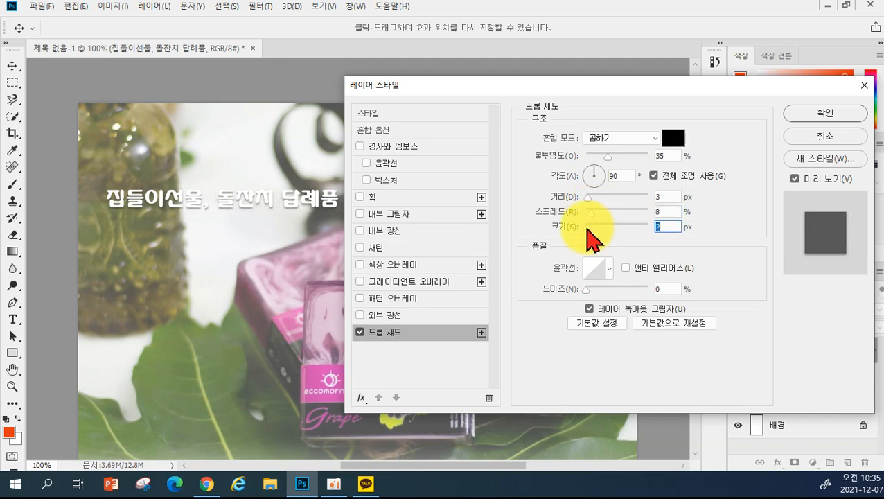
mouse_move(588, 199)
mouse_down()
mouse_move(586, 215)
mouse_move(628, 216)
mouse_move(591, 212)
mouse_up()
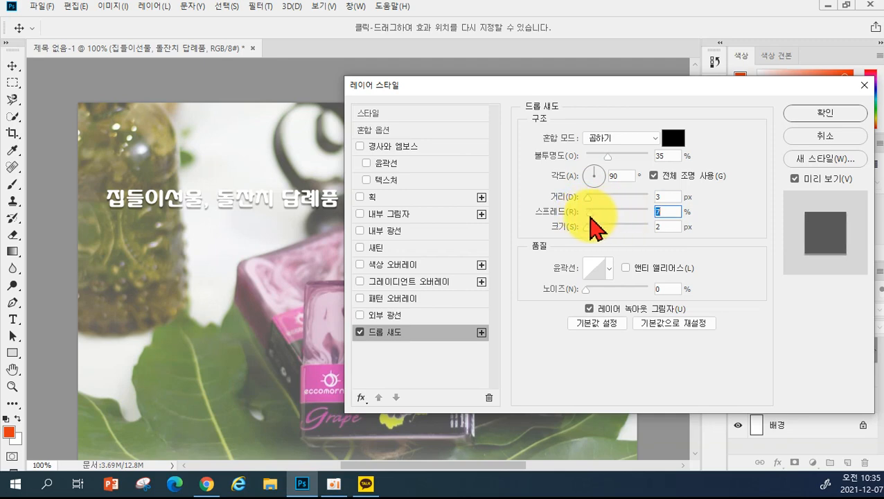
click(805, 115)
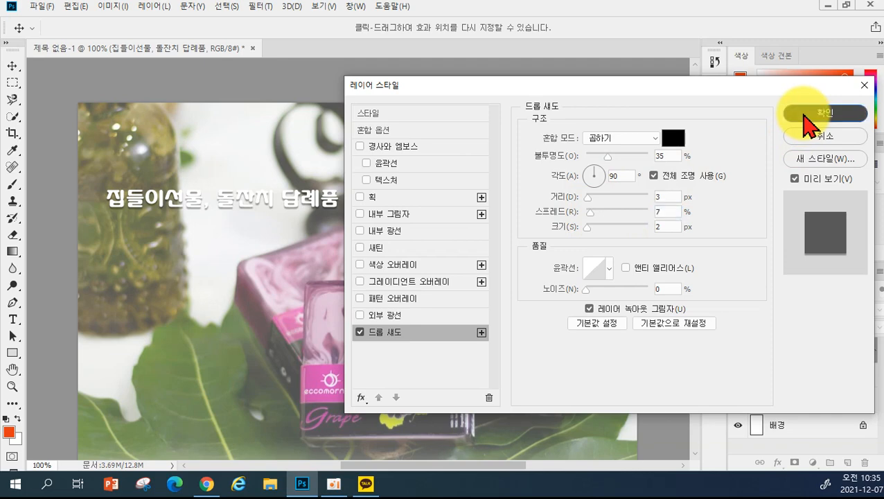
- Move the subtitle a few pixels lower, then open 포도비누.psd from the project folder
click(12, 66)
mouse_move(193, 185)
mouse_down()
mouse_move(191, 202)
mouse_move(190, 183)
mouse_up()
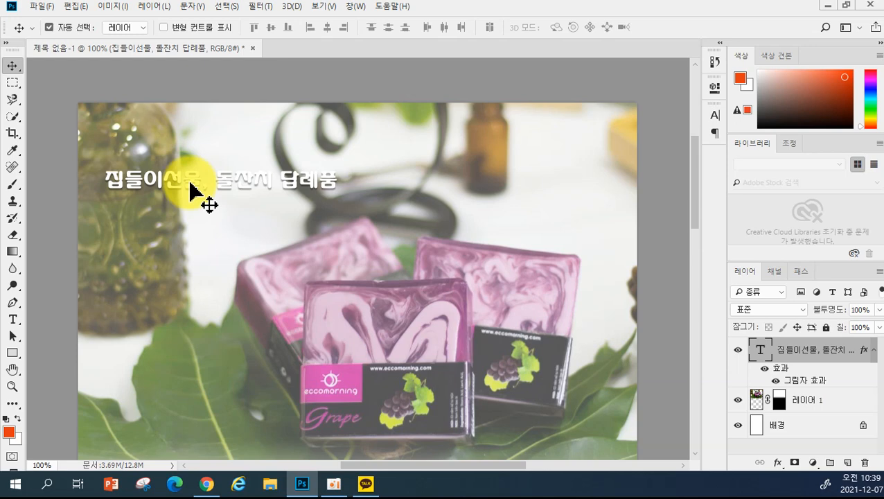
click(41, 6)
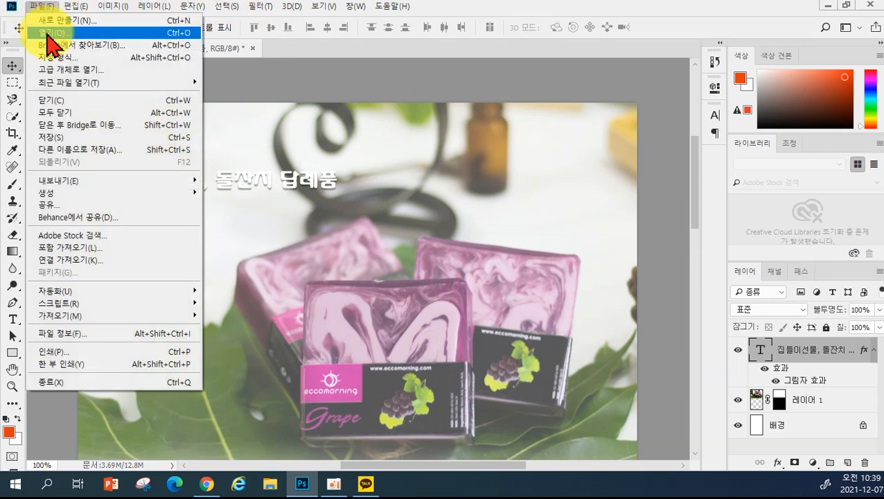
click(48, 36)
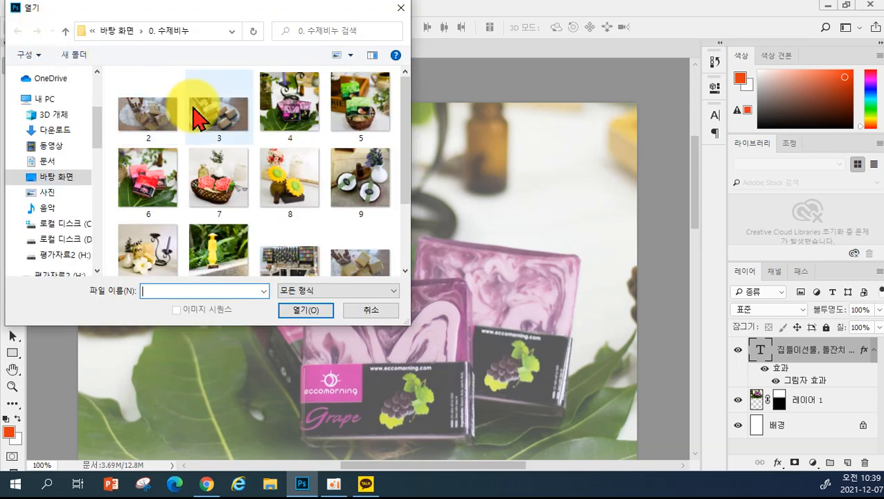
drag(98, 123, 96, 82)
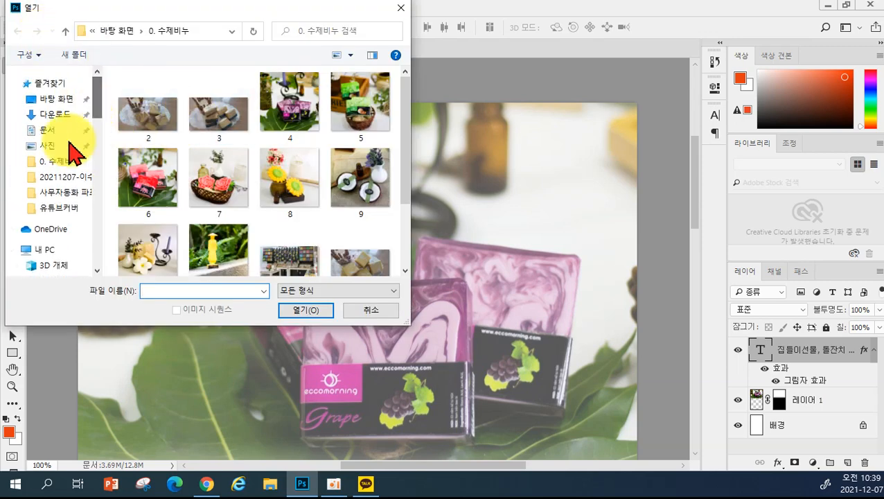
click(46, 180)
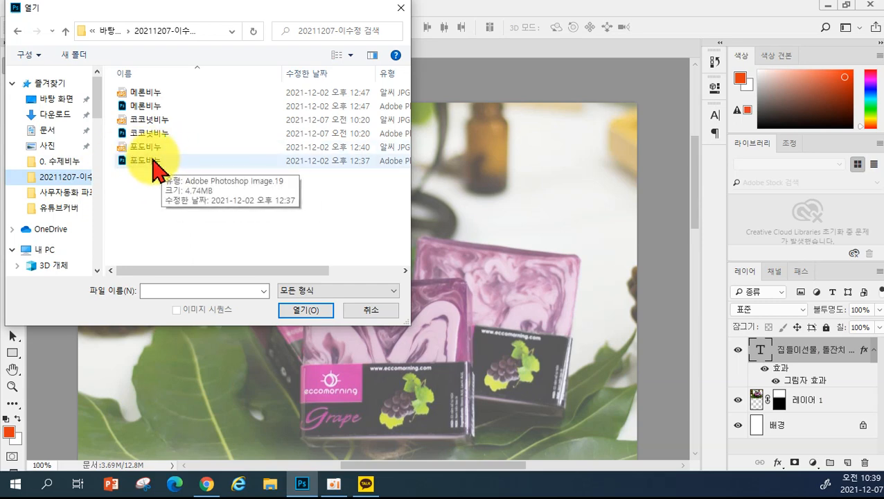
click(153, 161)
click(305, 311)
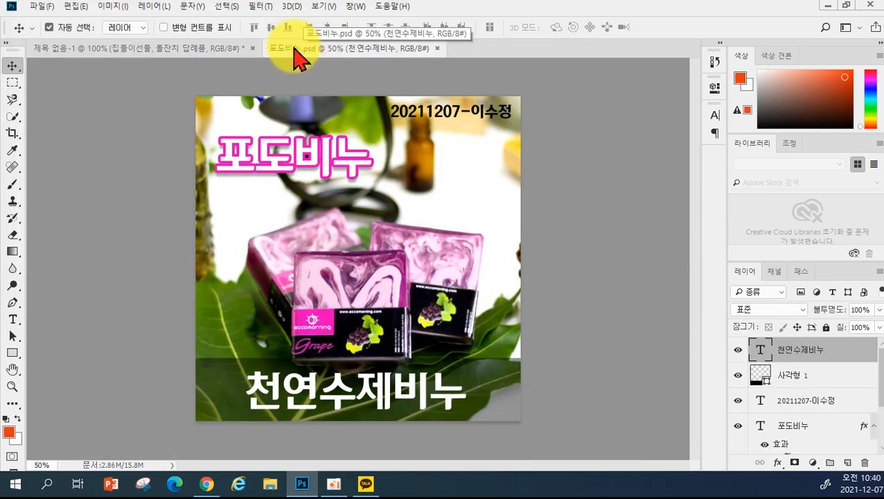
- Float the 포도비누.psd window and drag its pink 포도비누 title into the untitled ad
drag(291, 50, 416, 230)
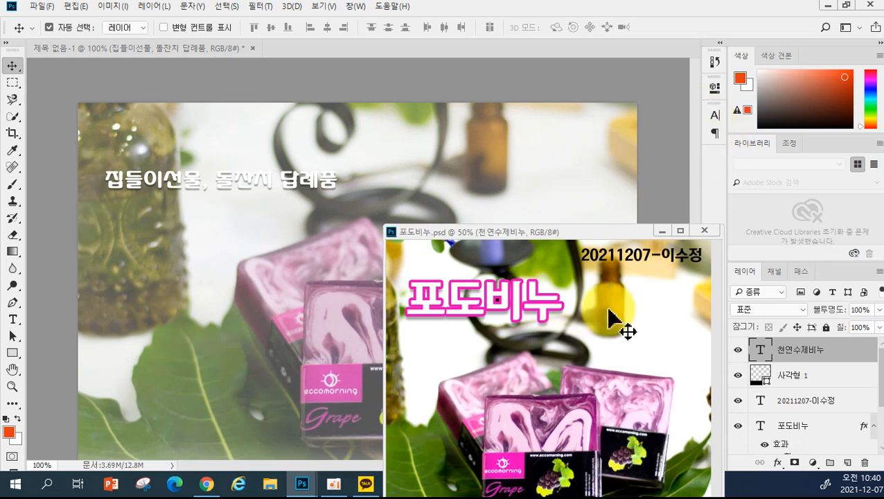
click(466, 311)
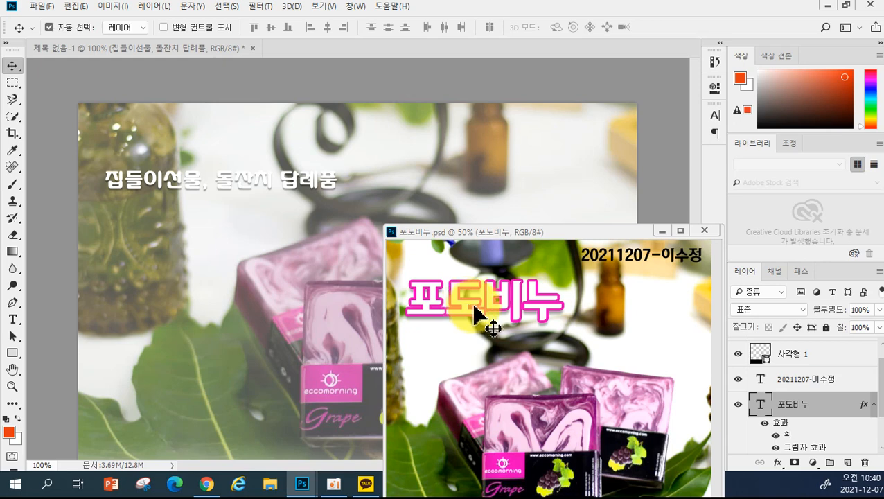
drag(463, 305, 206, 245)
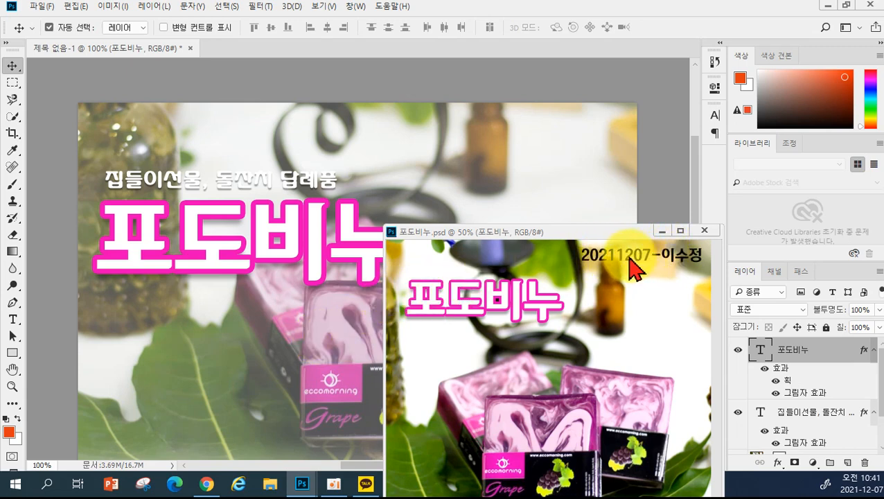
- Drag the top-right date label from 포도비누.psd into the ad as well
click(630, 262)
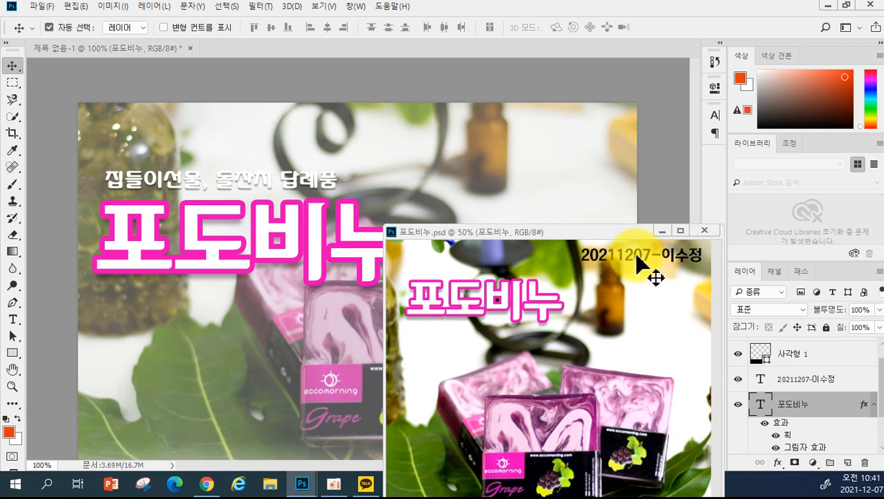
click(640, 256)
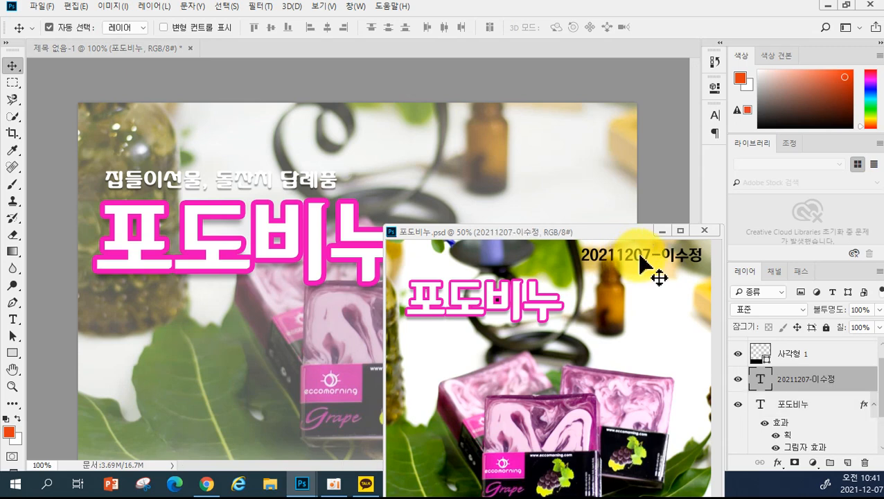
drag(640, 254, 530, 143)
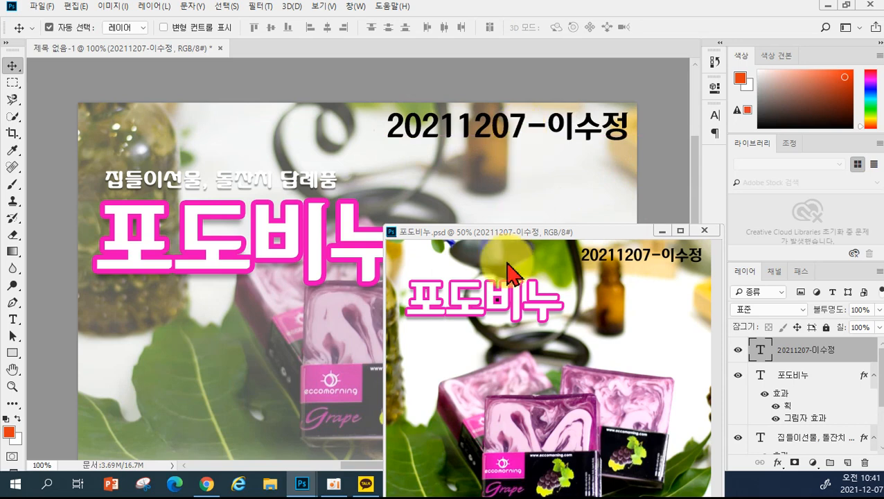
drag(435, 237, 398, 221)
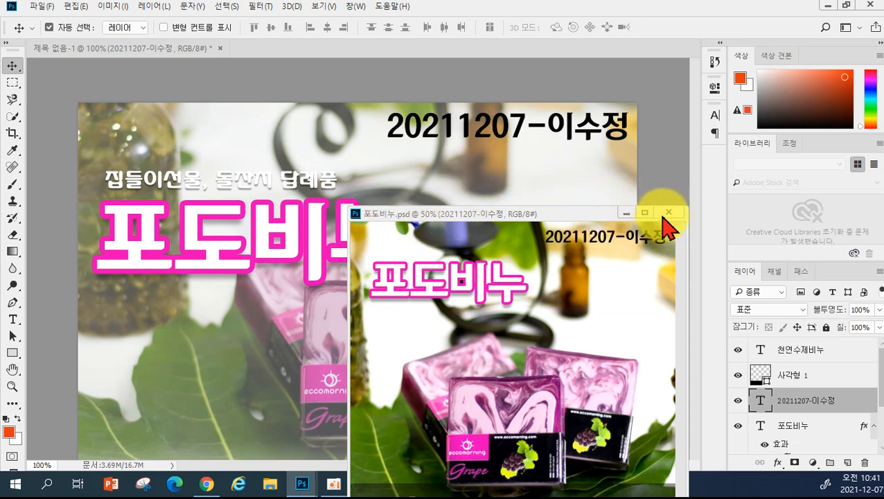
- Close 포도비누.psd and scale the date label down to about 66%
click(668, 212)
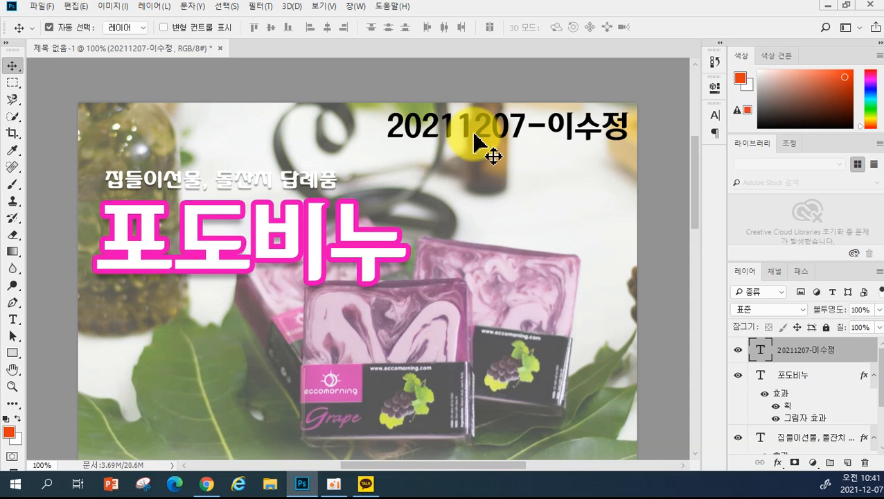
key(ctrl+t)
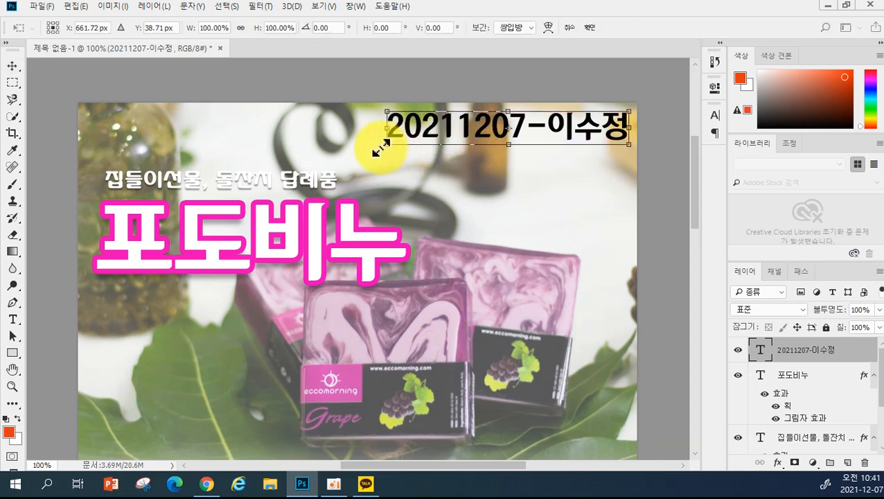
drag(383, 147, 460, 121)
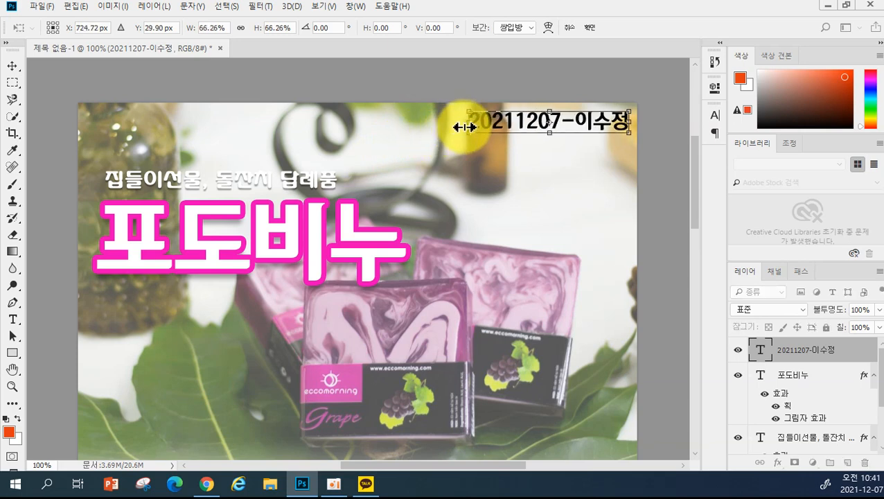
key(Return)
- Scale the pink 포도비누 title down to about 83%
click(322, 235)
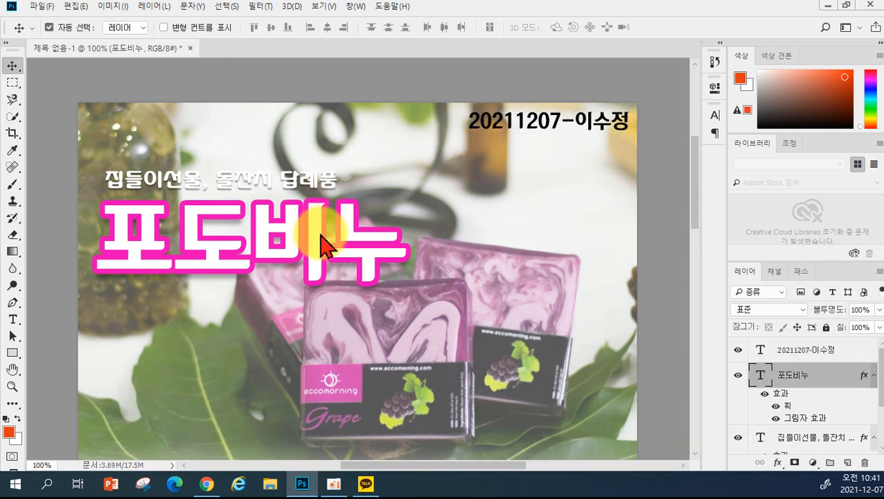
key(ctrl+t)
drag(403, 296, 357, 268)
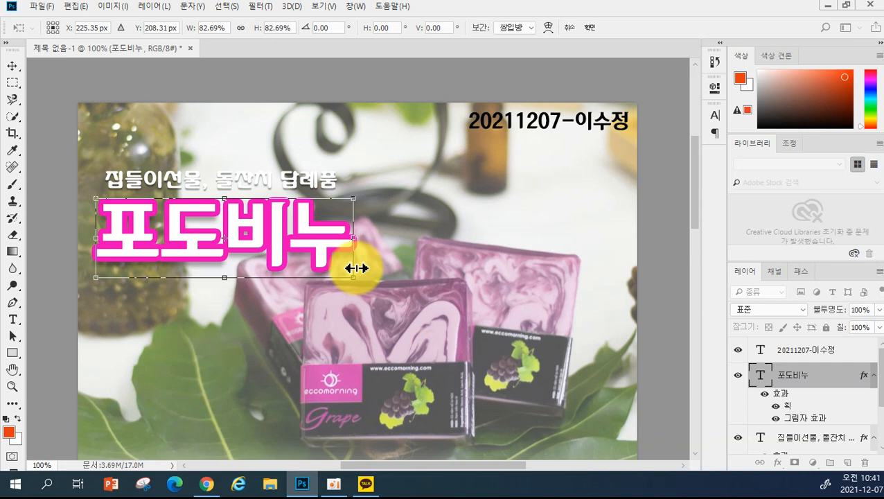
key(Return)
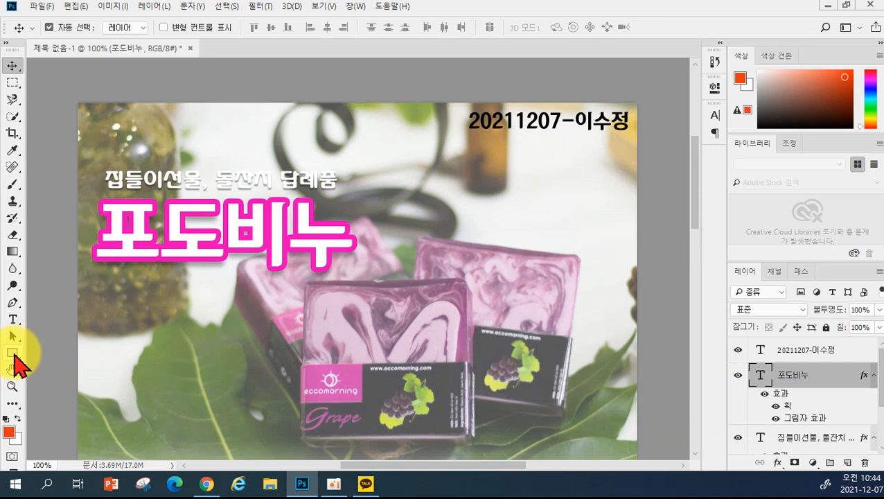
- Set the Rectangle tool's fill colour to red
click(13, 352)
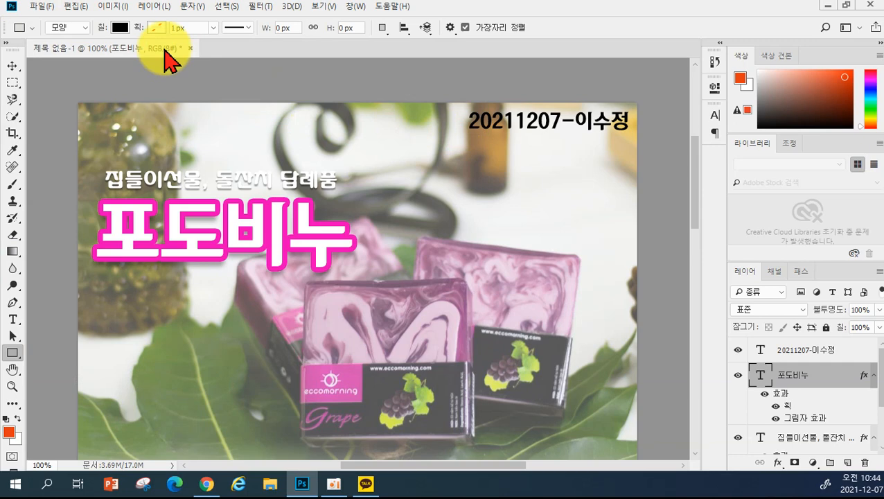
click(121, 29)
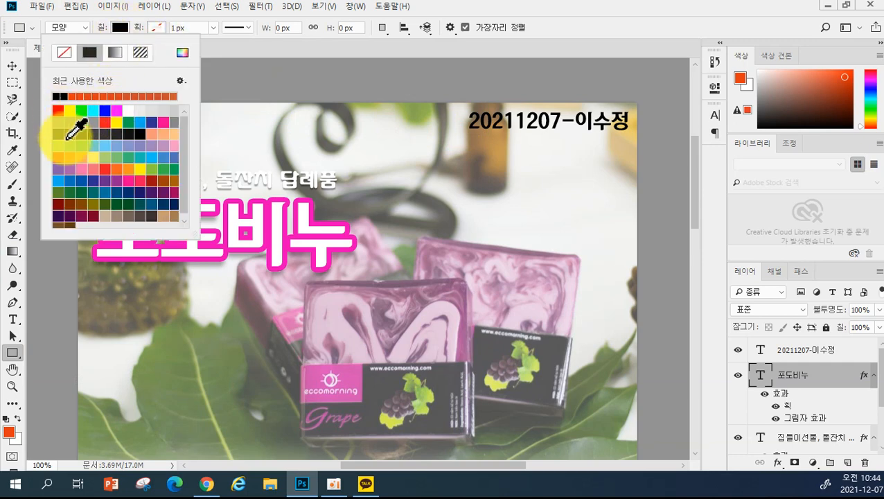
click(56, 111)
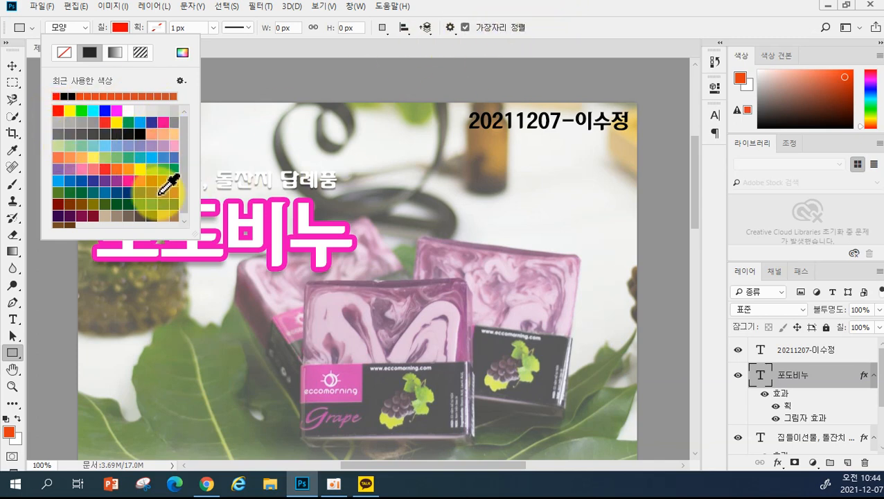
key(Escape)
click(120, 27)
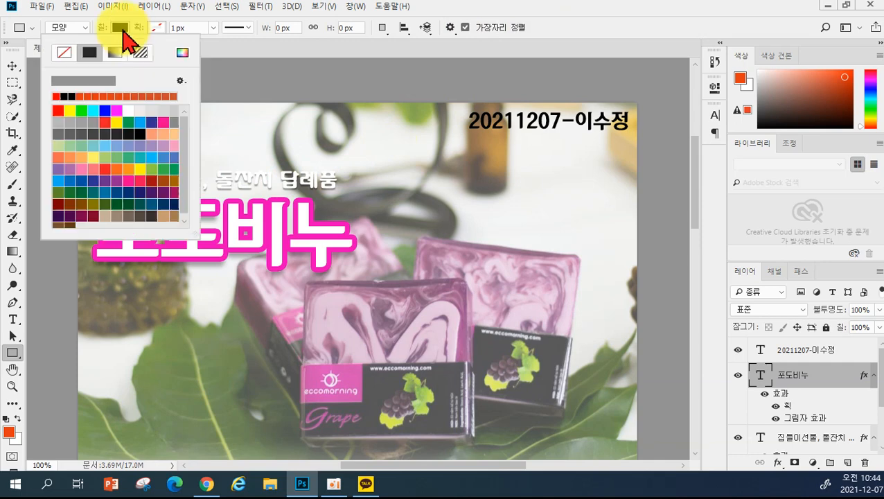
click(68, 97)
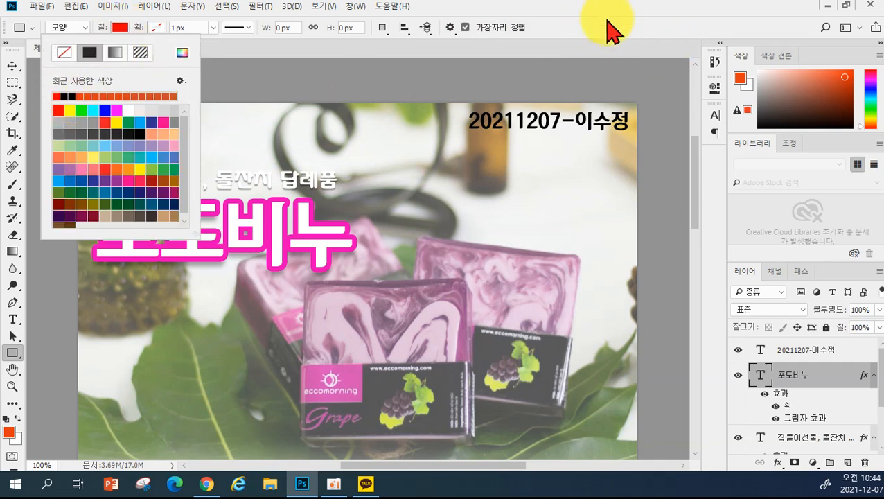
click(565, 39)
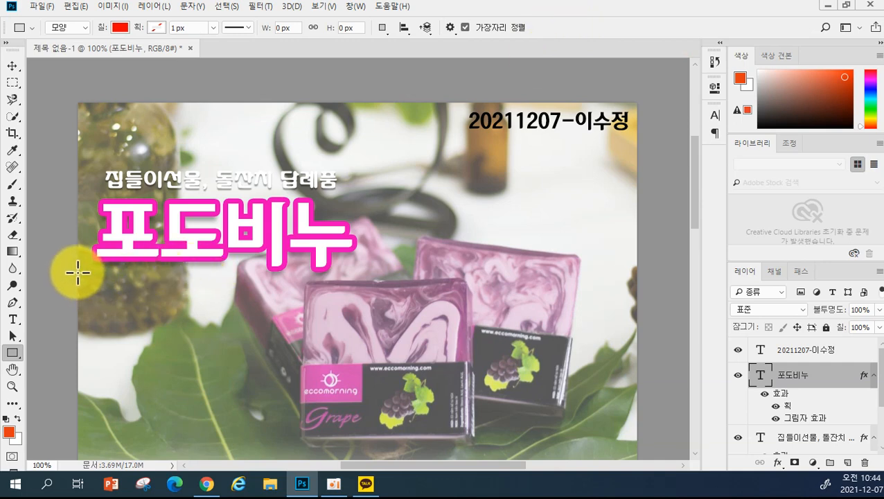
- Draw a thin 463 × 11 px red bar under the 포도비누 title and nudge it slightly down
drag(78, 272, 378, 278)
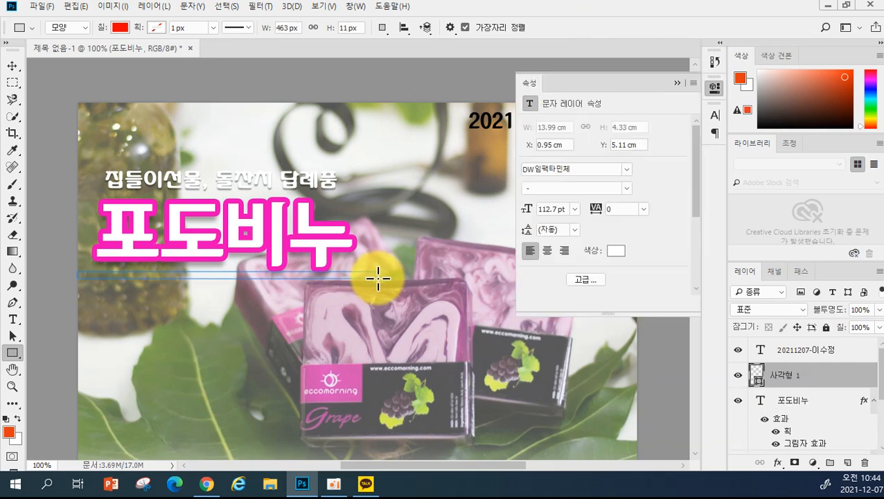
click(677, 82)
click(12, 65)
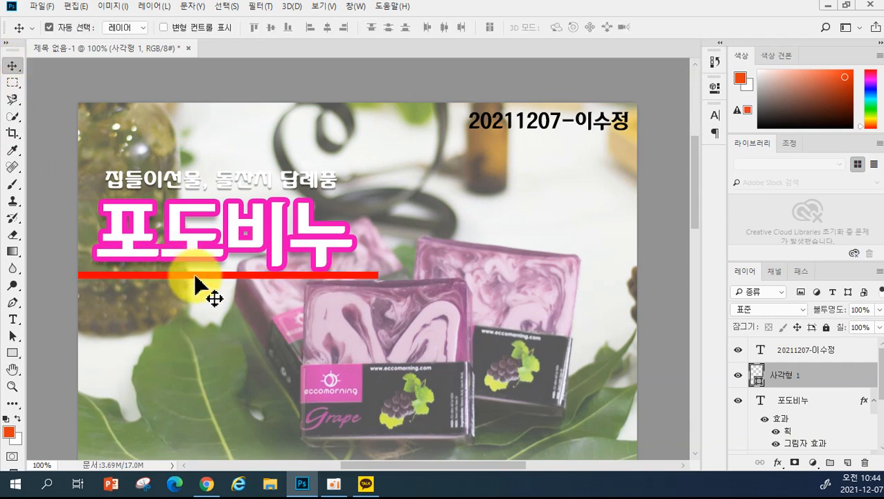
drag(196, 277, 194, 284)
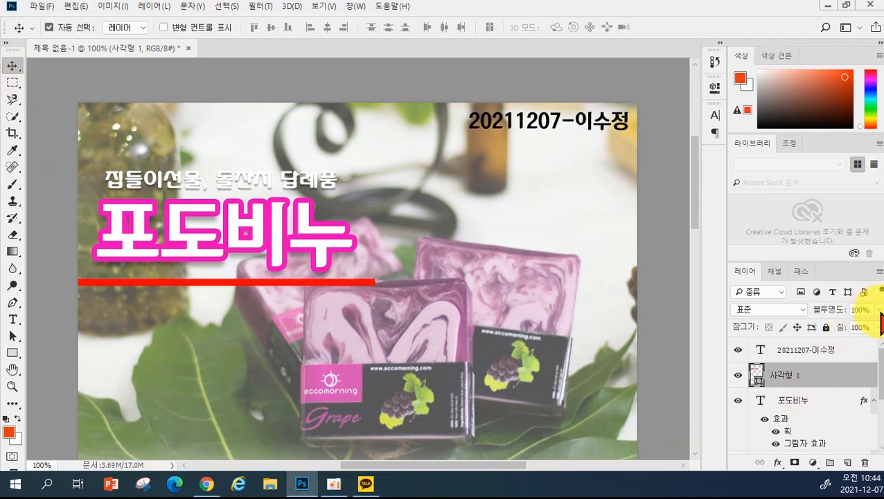
- Set the 사각형 1 red bar layer's opacity to 42%
drag(878, 310, 843, 329)
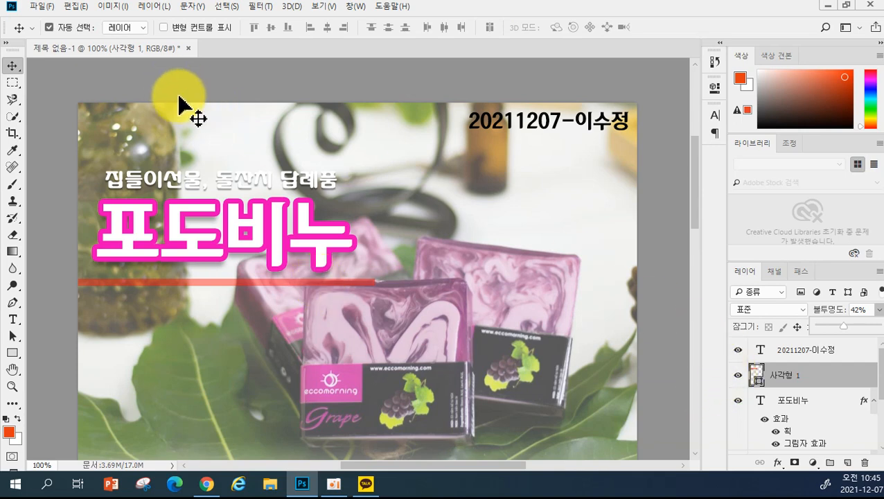
click(13, 352)
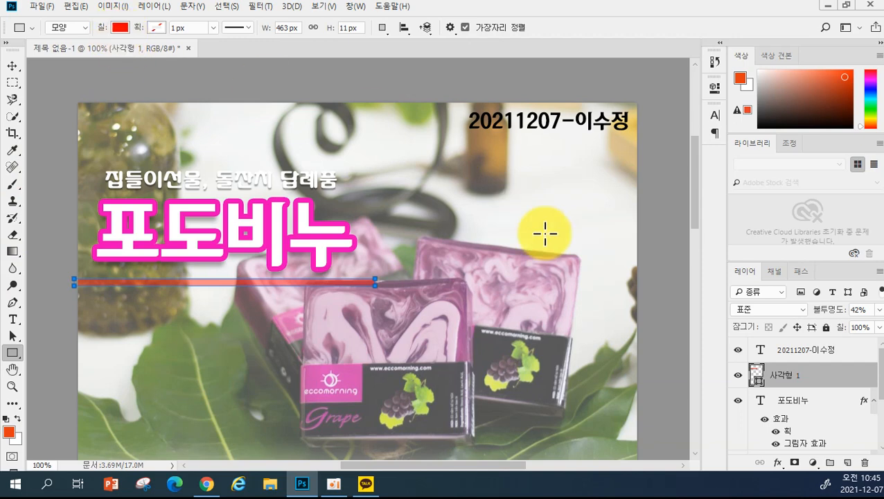
- Change the red bar's fill colour to a darker red, around b10101
double_click(757, 378)
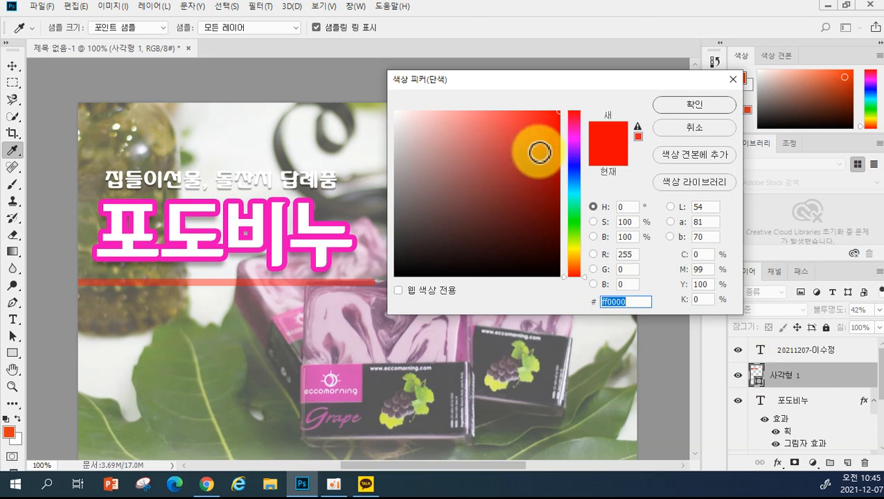
click(558, 146)
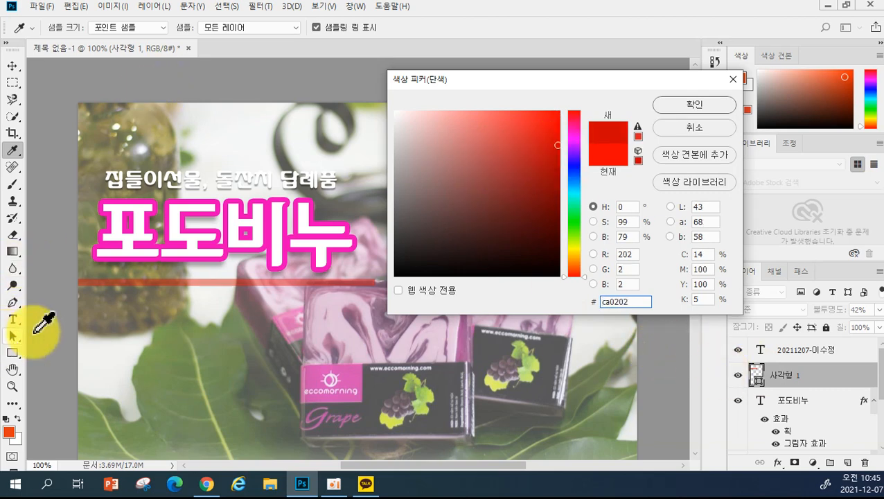
click(733, 79)
double_click(755, 377)
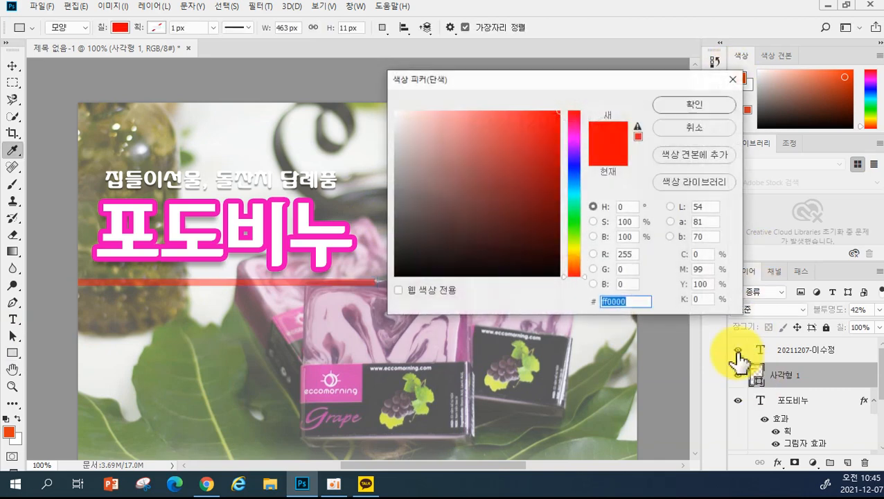
click(559, 168)
click(559, 158)
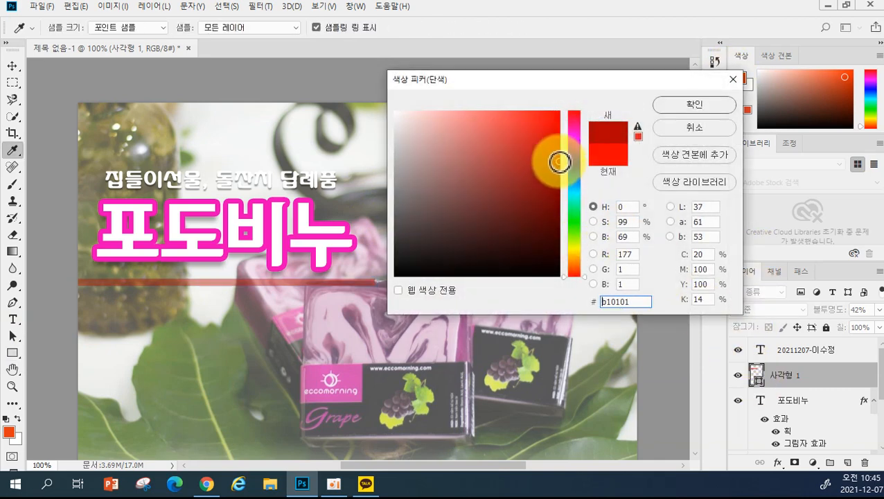
click(669, 107)
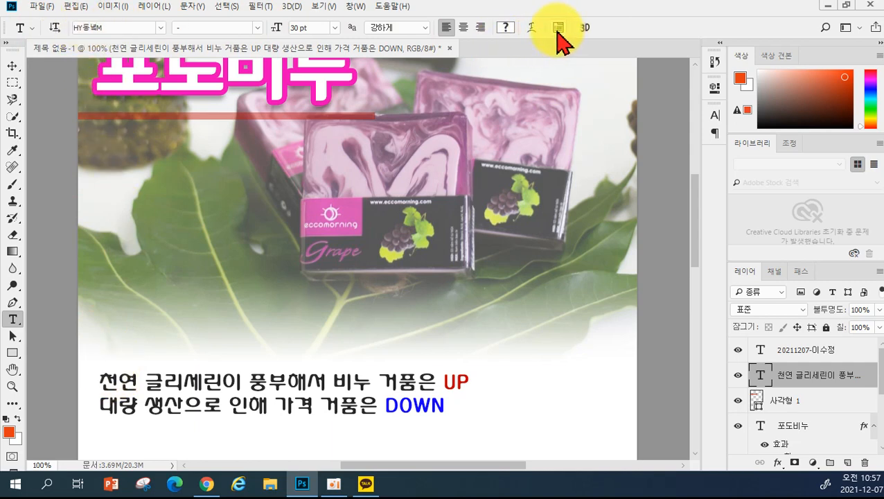
- Try 48, 60 and 24 pt leading on the two-line body text
click(558, 29)
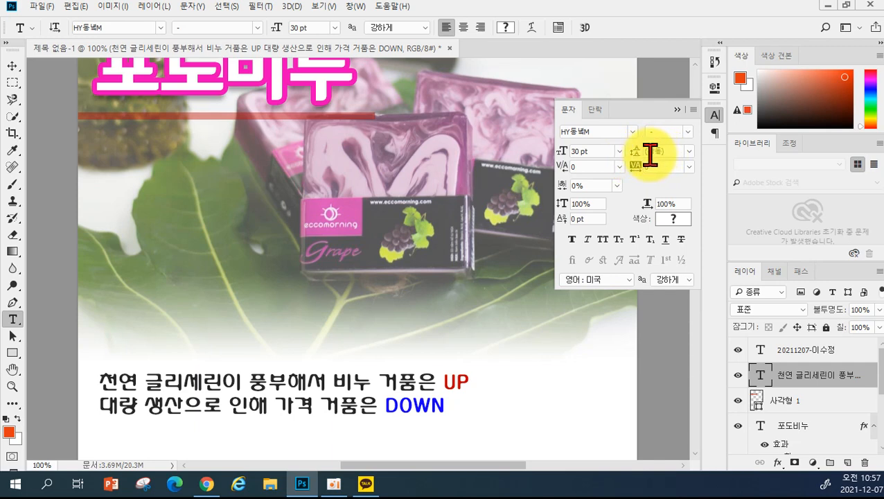
click(688, 151)
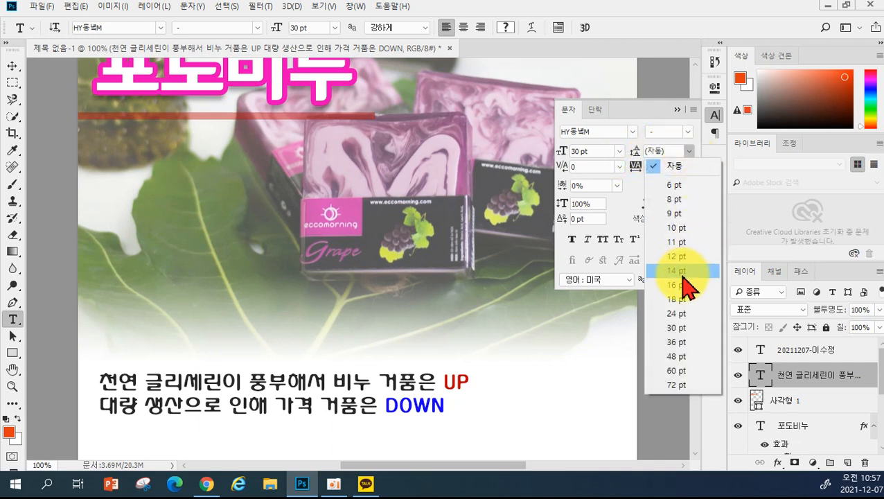
click(684, 356)
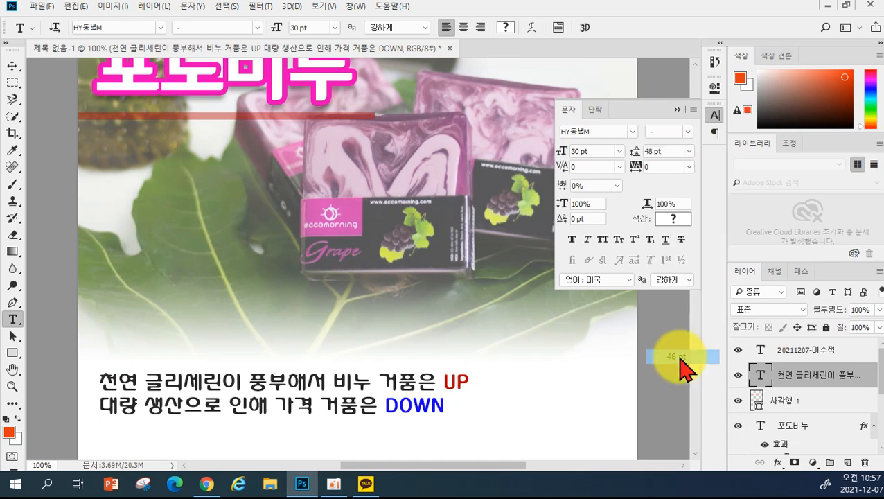
click(689, 152)
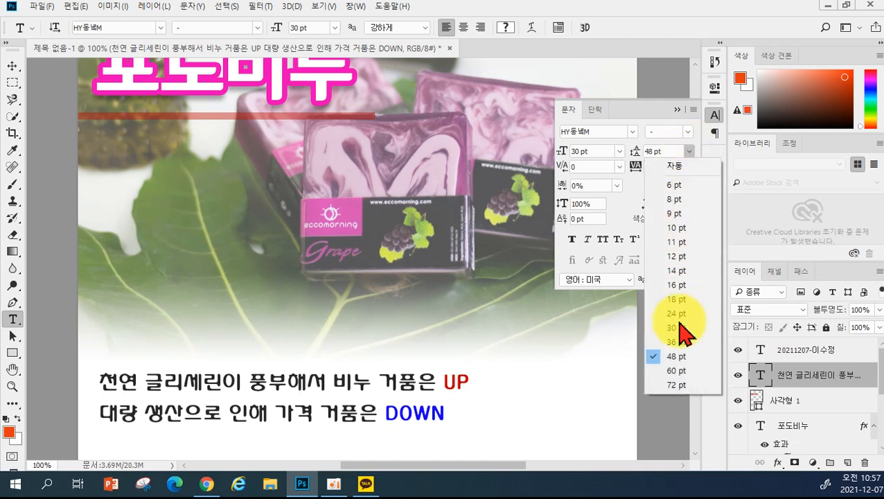
click(681, 374)
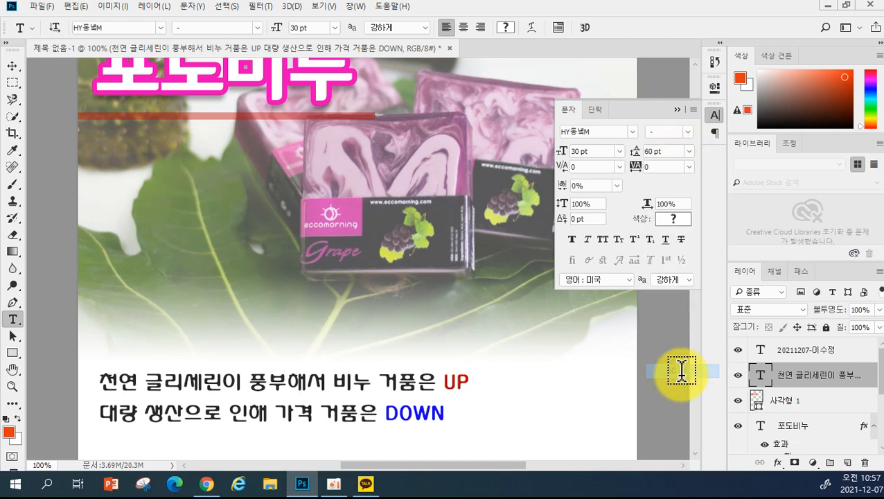
click(688, 152)
click(681, 310)
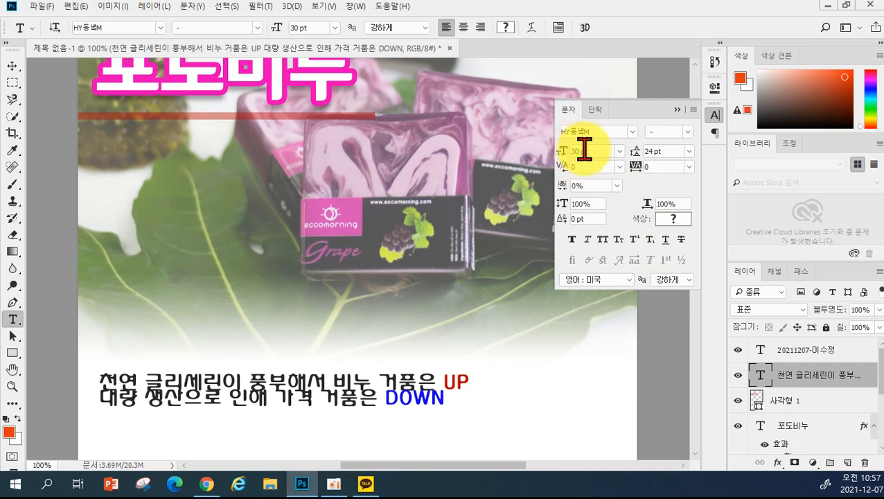
- Try 48, 36 and 48 pt leading, then settle on Auto and collapse the Character panel
click(688, 152)
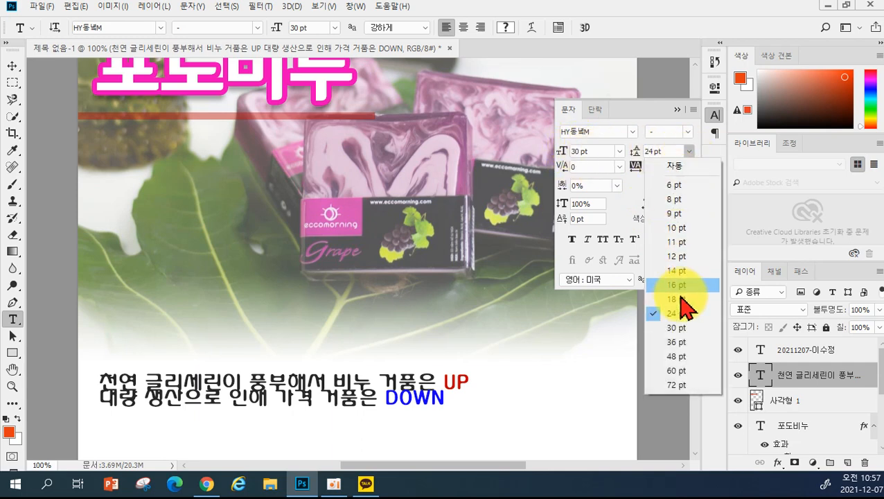
click(686, 357)
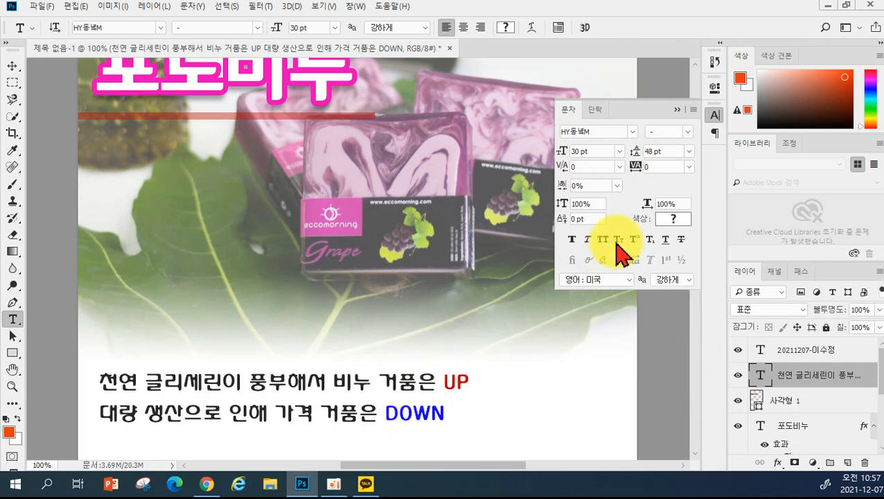
click(688, 151)
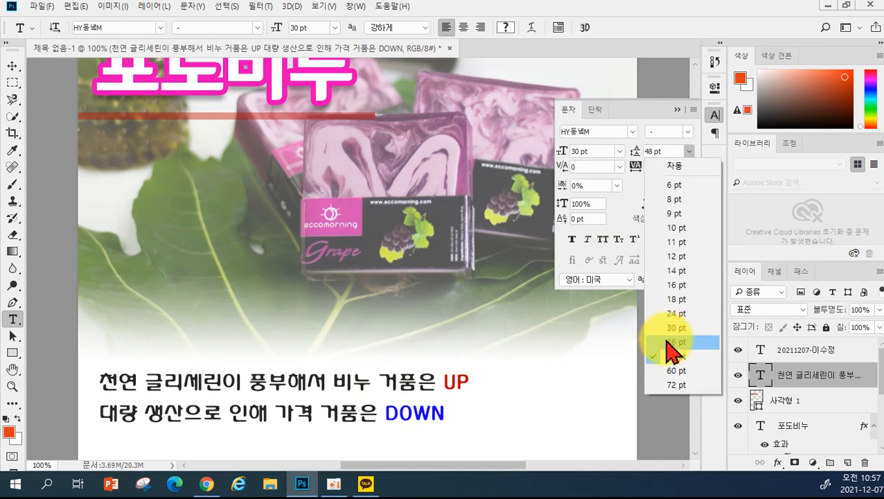
click(669, 341)
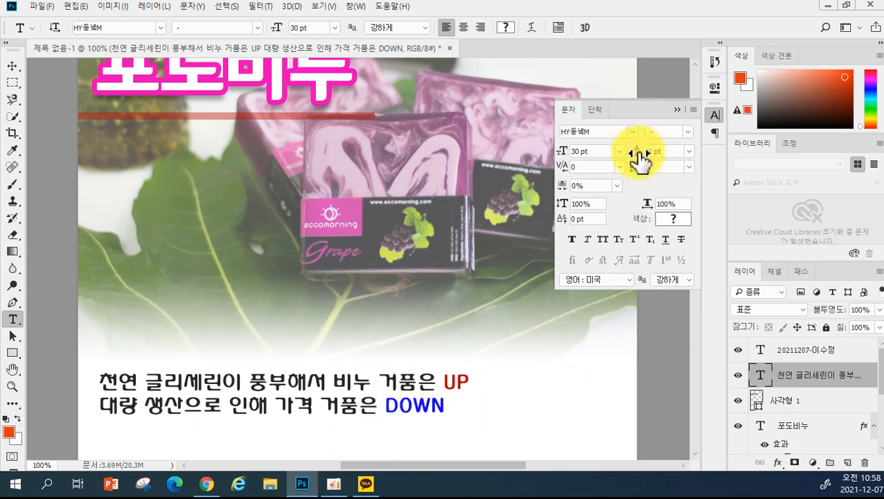
click(688, 151)
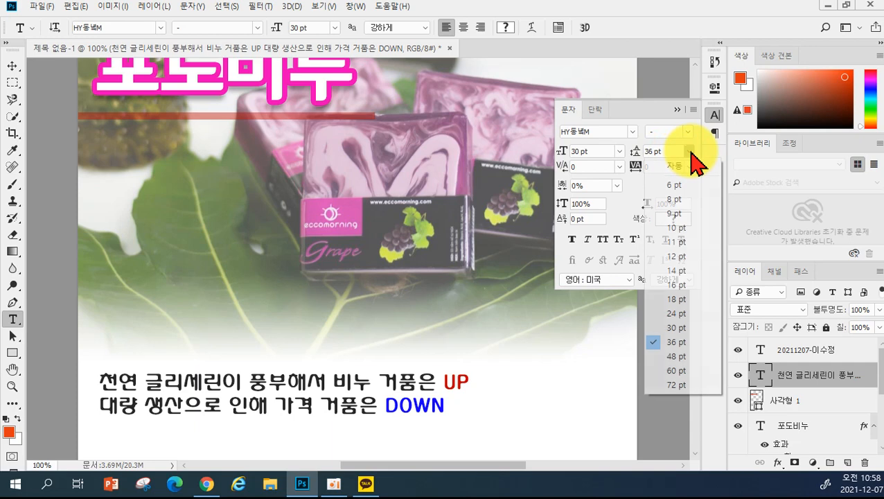
click(682, 356)
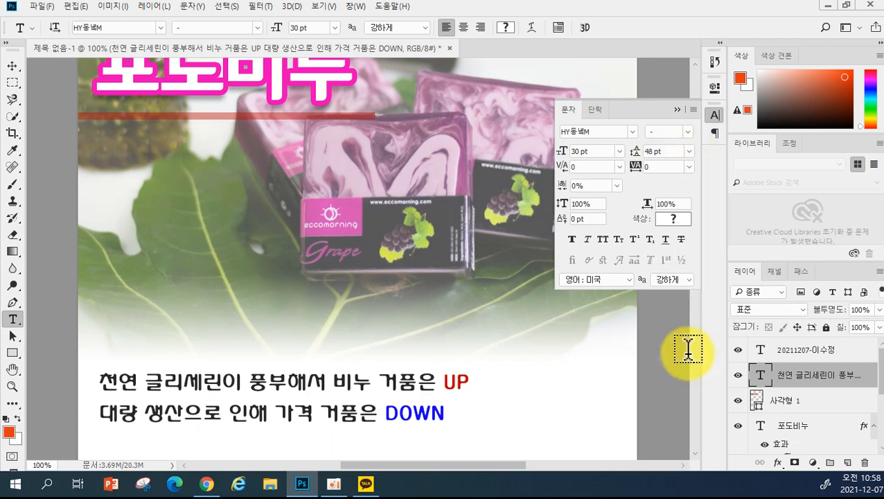
click(688, 151)
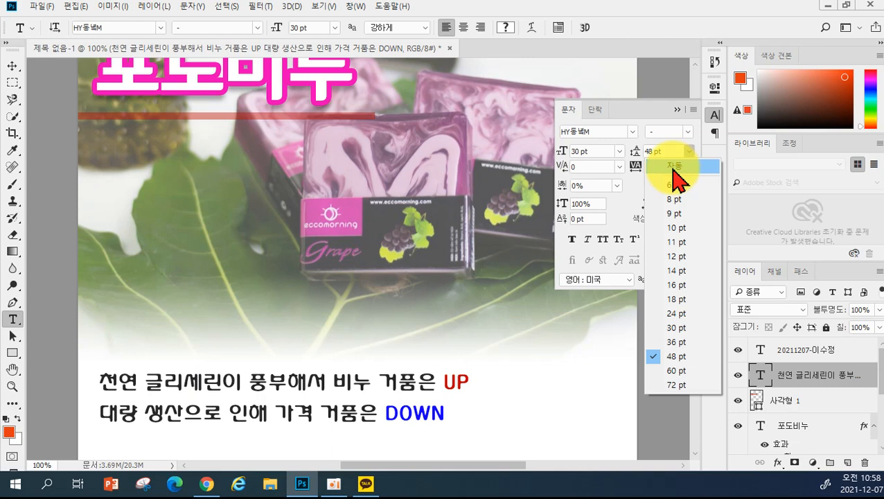
click(673, 168)
click(686, 117)
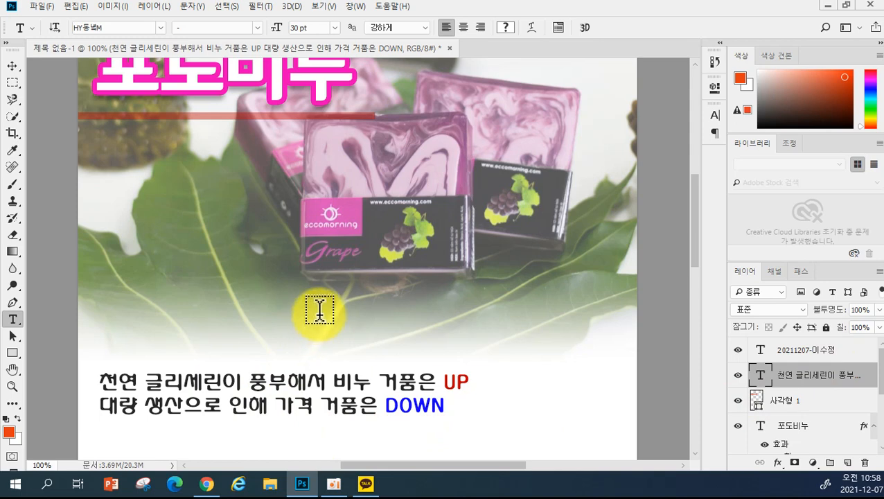
scroll(396, 361, down, 5)
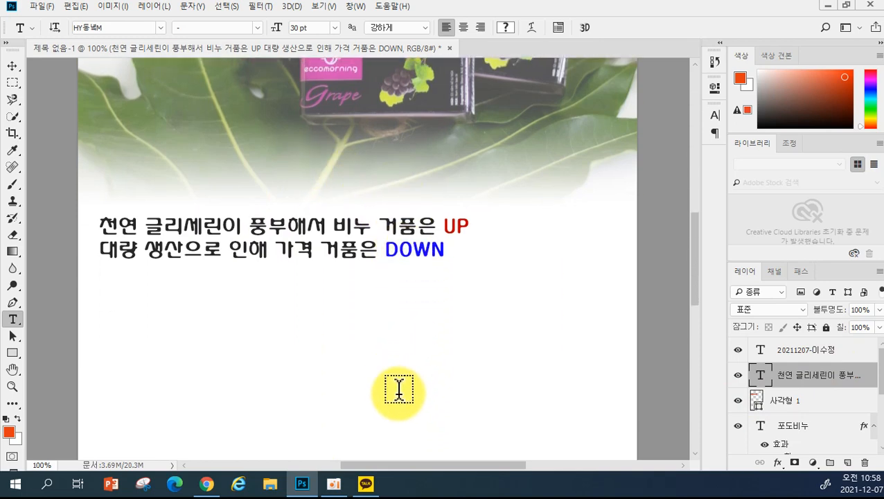
scroll(411, 390, down, 1)
scroll(527, 250, down, 1)
scroll(532, 262, up, 1)
scroll(531, 266, up, 4)
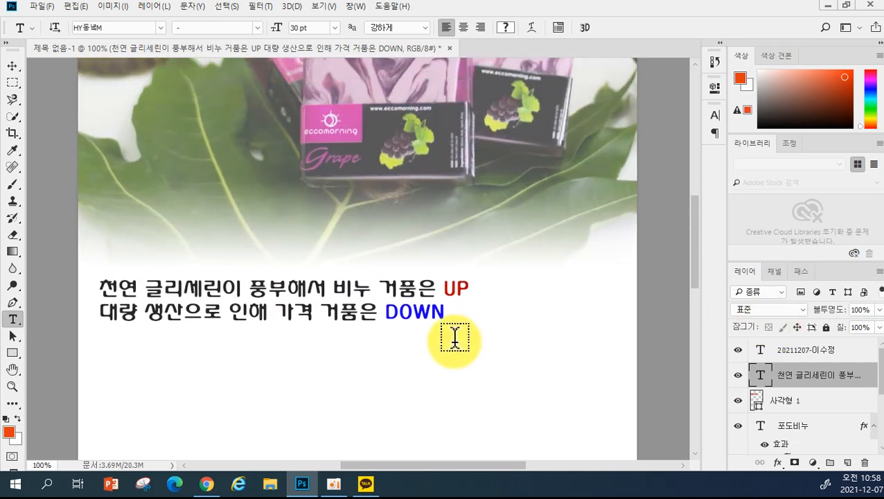
scroll(453, 335, up, 1)
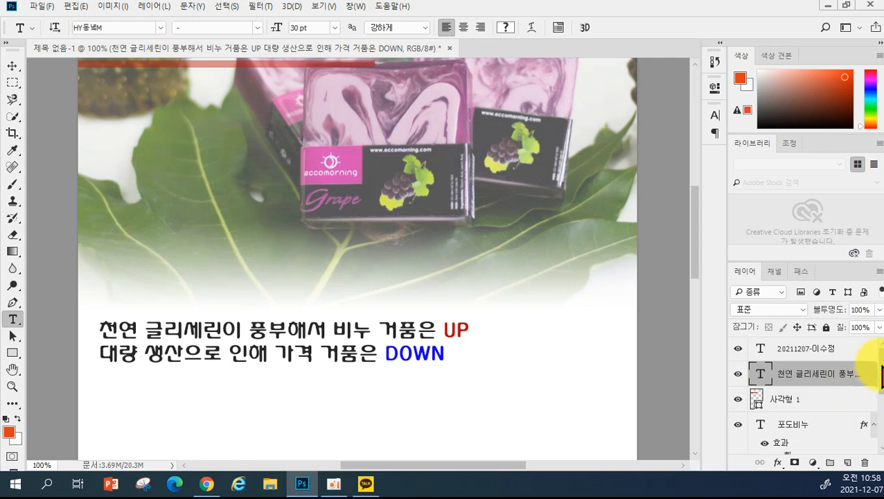
drag(879, 370, 881, 426)
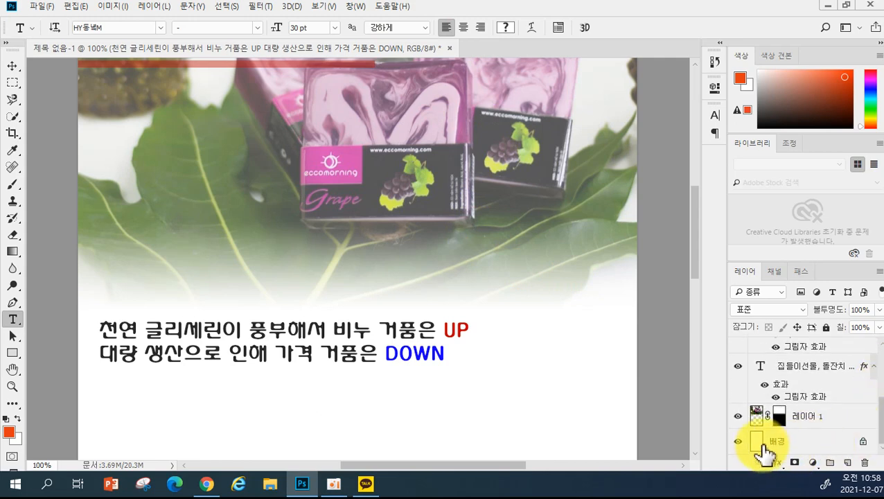
click(821, 374)
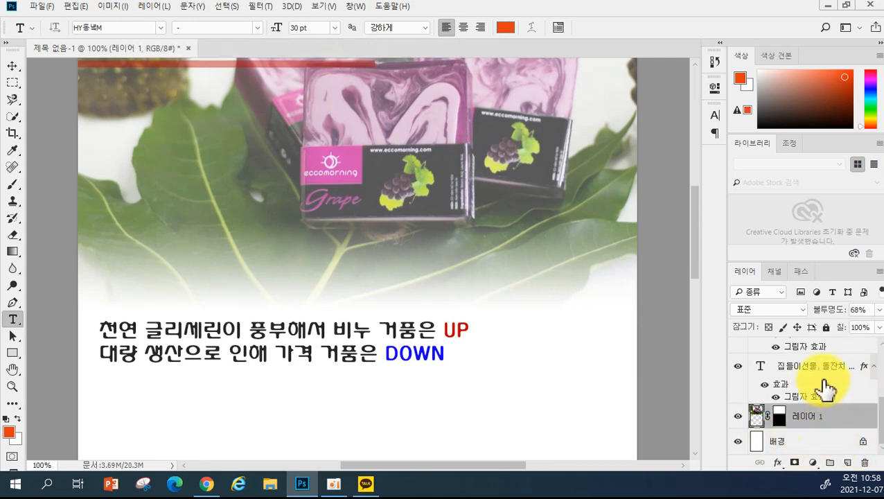
scroll(832, 388, up, 2)
scroll(813, 418, up, 2)
click(813, 426)
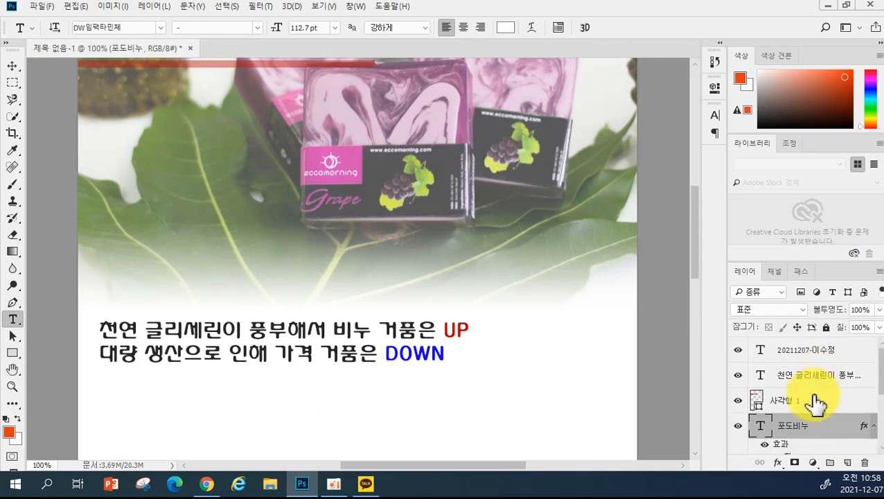
click(814, 402)
click(800, 374)
click(807, 351)
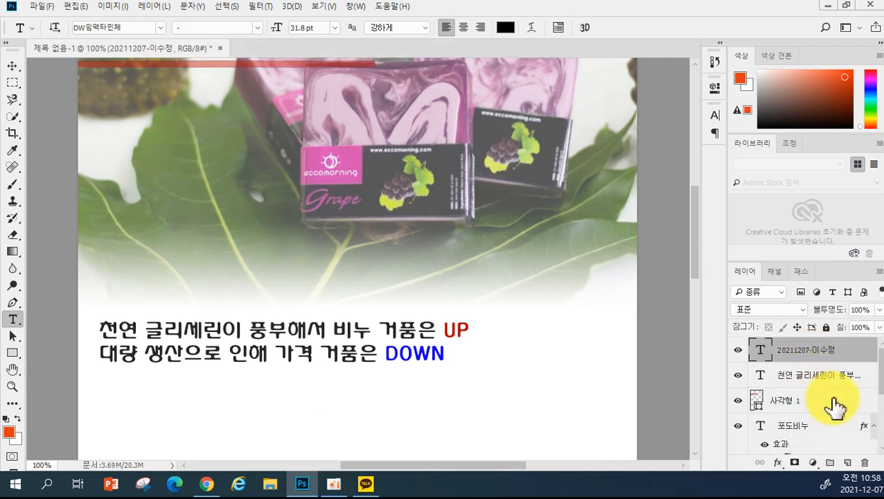
scroll(442, 326, down, 5)
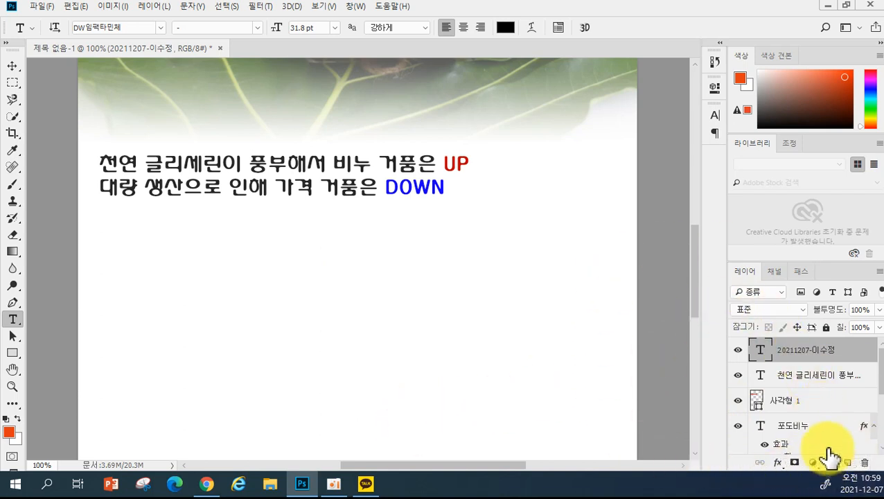
scroll(866, 421, down, 4)
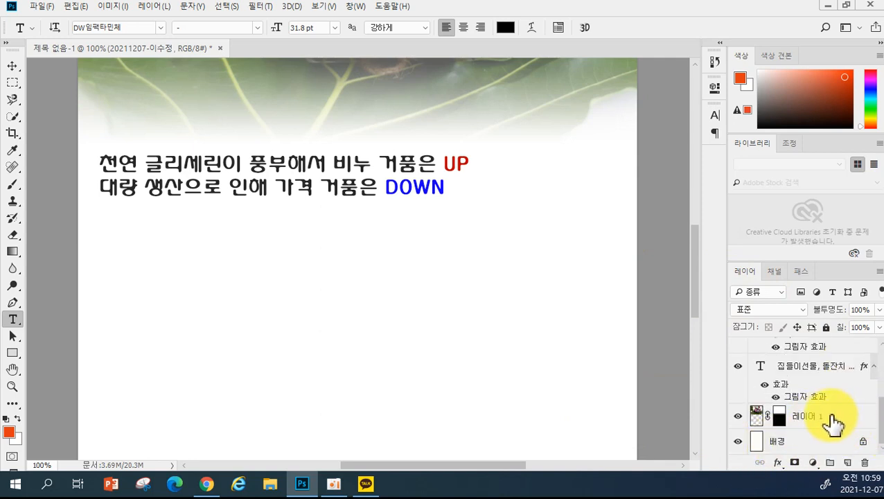
click(833, 424)
scroll(845, 398, up, 5)
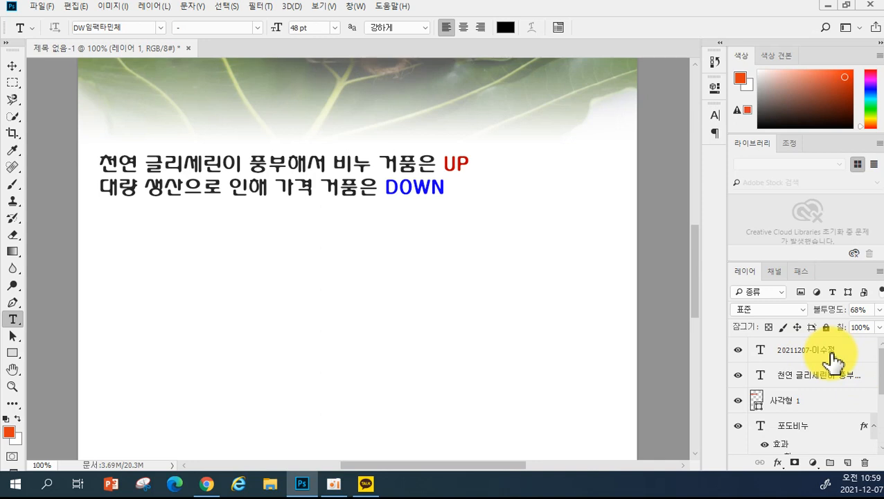
- Group the caption, body text, 사각형 1 and 포도비누 layers with Ctrl+G and name the group 상단
shift+click(831, 360)
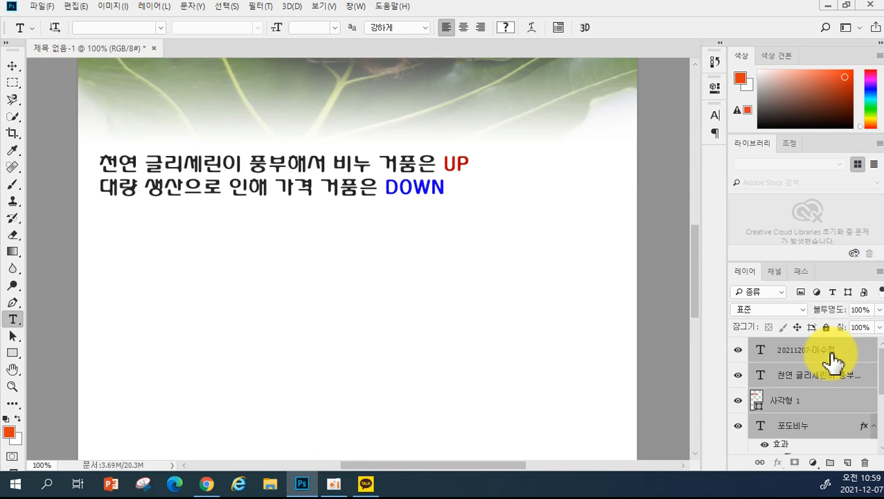
key(ctrl+g)
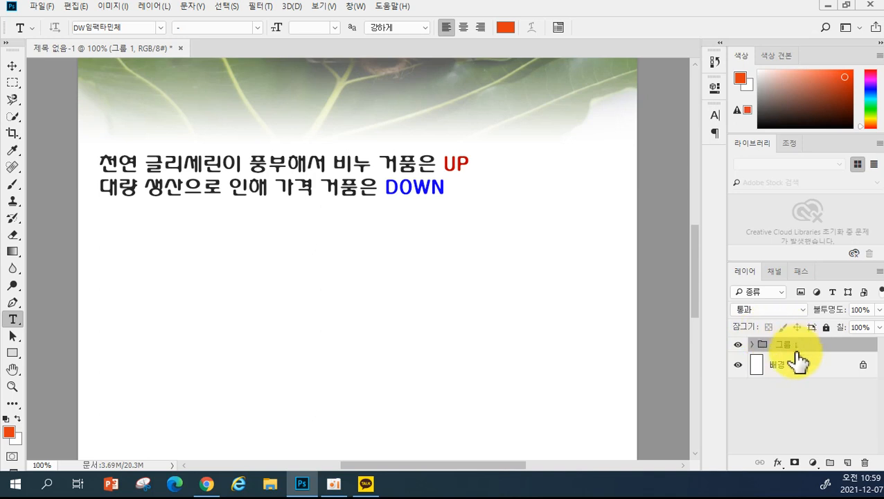
mouse_move(785, 344)
mouse_down()
mouse_move(790, 360)
mouse_move(785, 353)
mouse_up()
double_click(783, 345)
text(t)
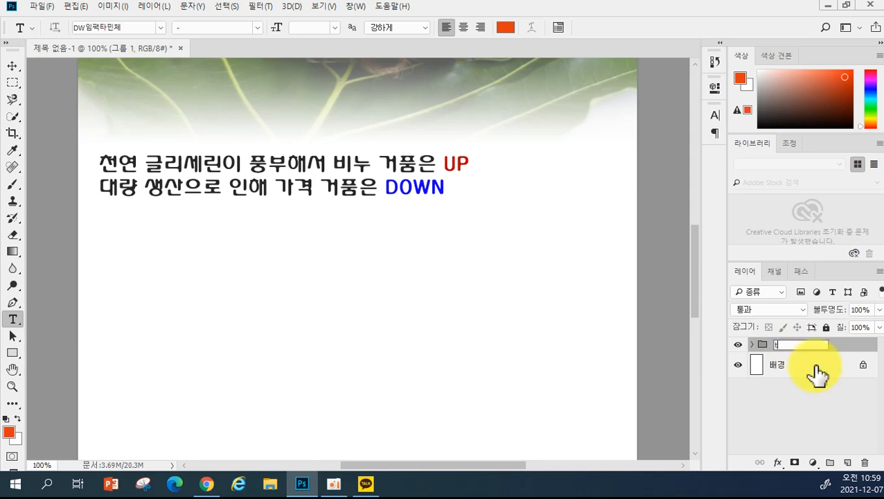
text(상ㅊ)
key(BackSpace)
text(단)
key(Return)
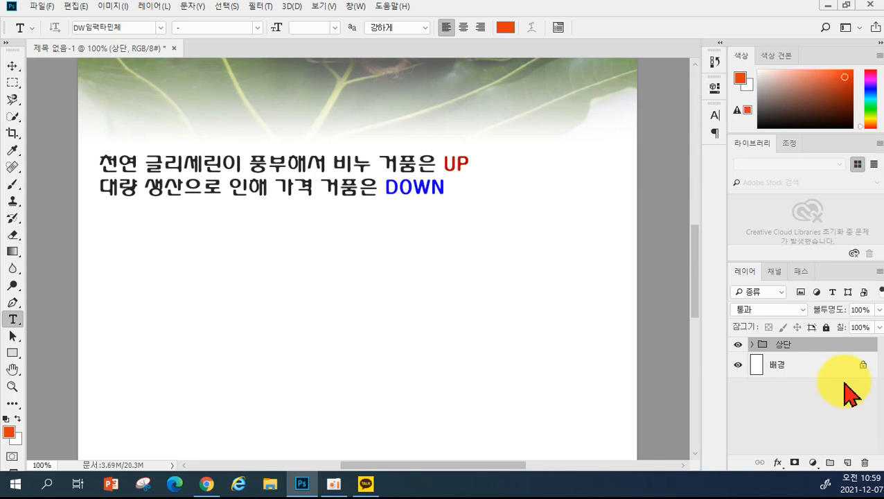
drag(790, 344, 756, 350)
click(752, 345)
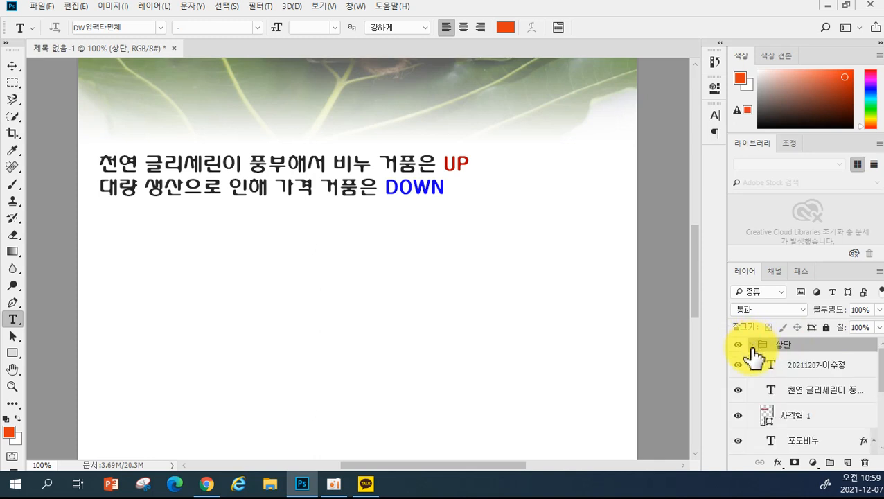
- Collapse the 상단 group, leaving only it and the 배경 layer in the Layers panel
scroll(838, 385, down, 3)
scroll(832, 389, up, 3)
click(753, 345)
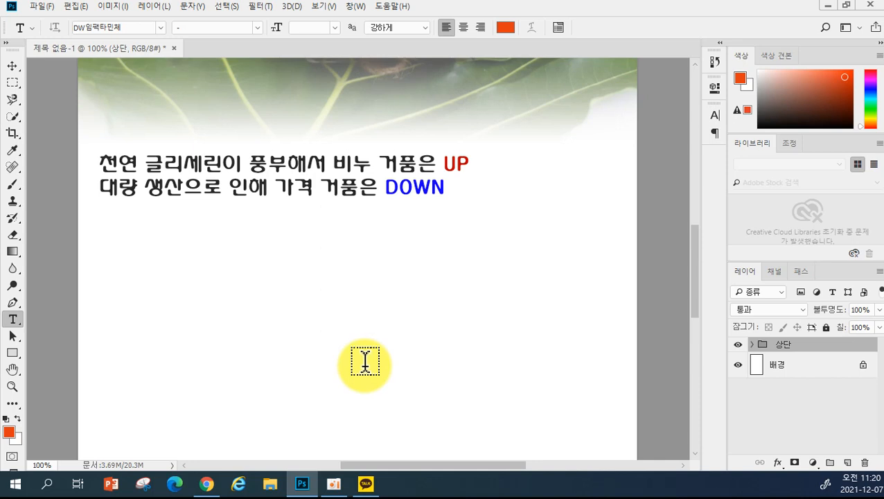
scroll(365, 359, down, 3)
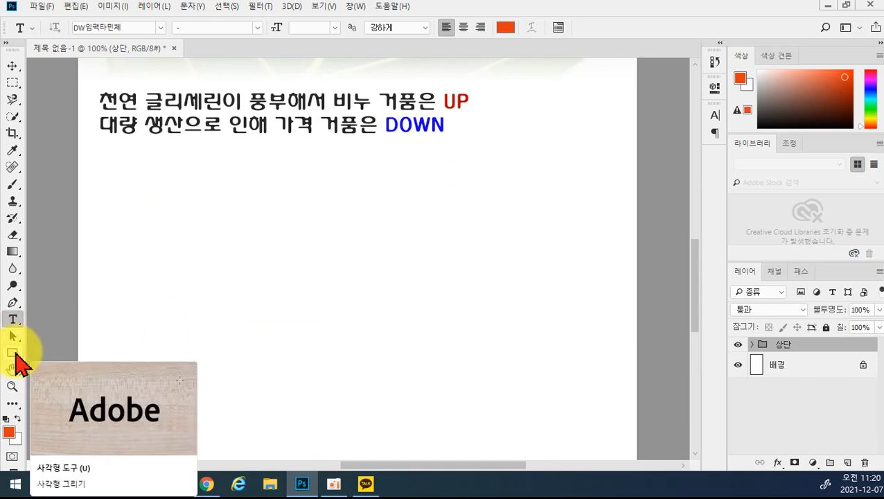
- Draw a red 250 × 158 px rounded rectangle at the left below the caption
click(15, 355)
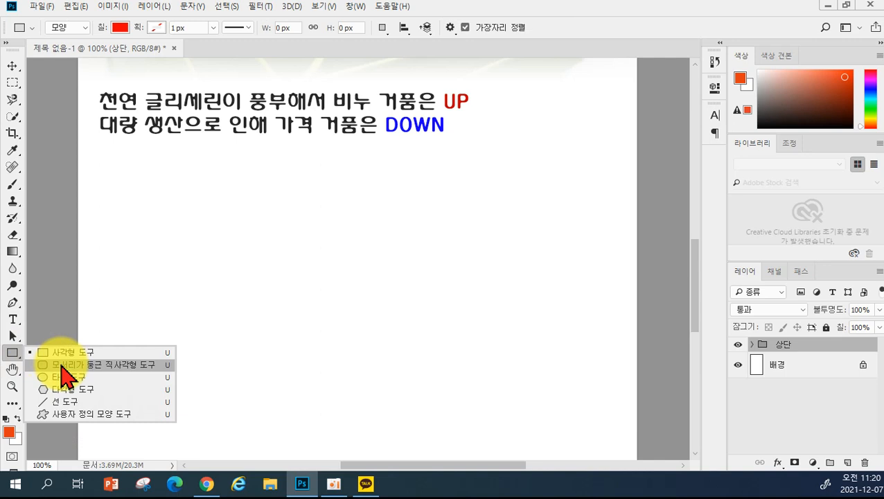
click(61, 365)
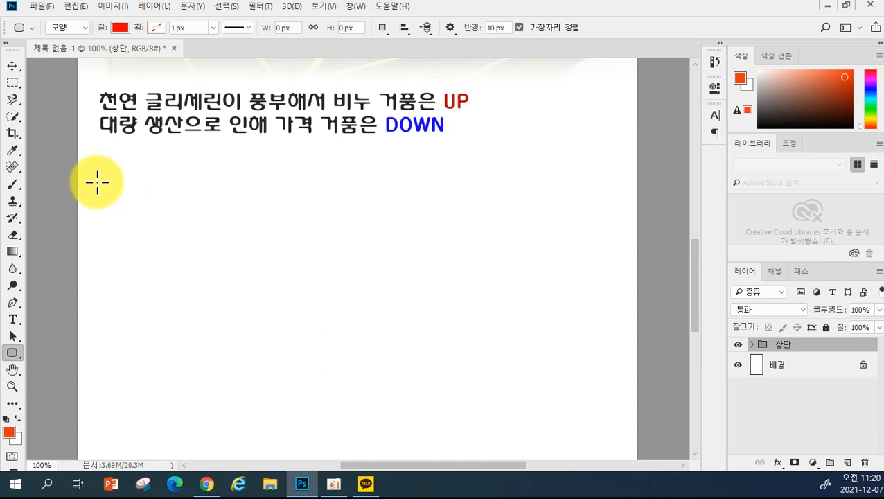
drag(92, 188, 246, 277)
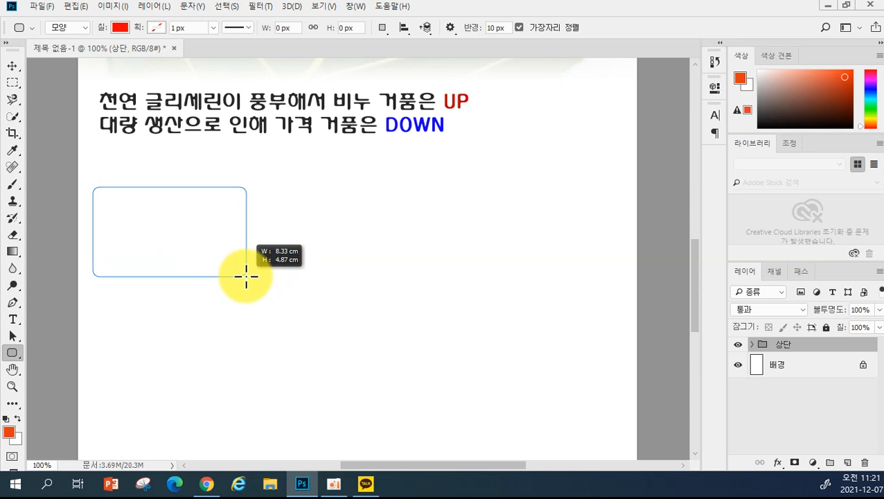
drag(246, 276, 255, 289)
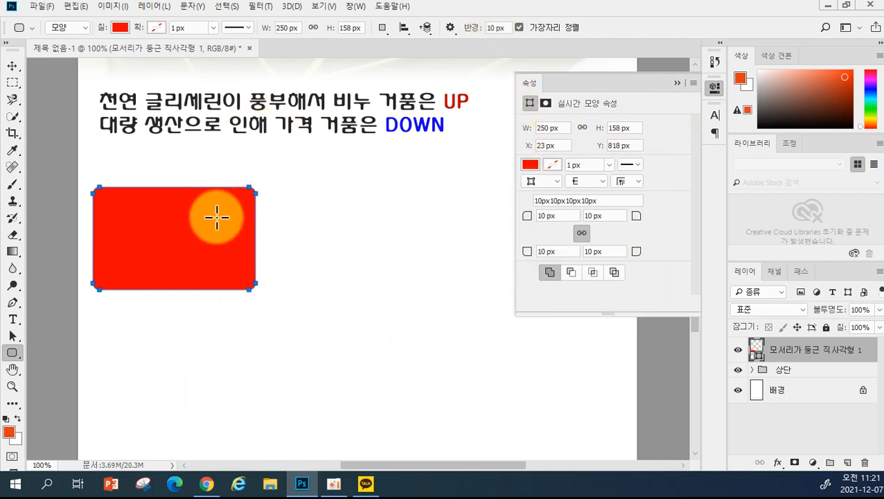
- Set all four corner radii of the red box to 12 px in Properties
click(530, 219)
drag(531, 219, 523, 219)
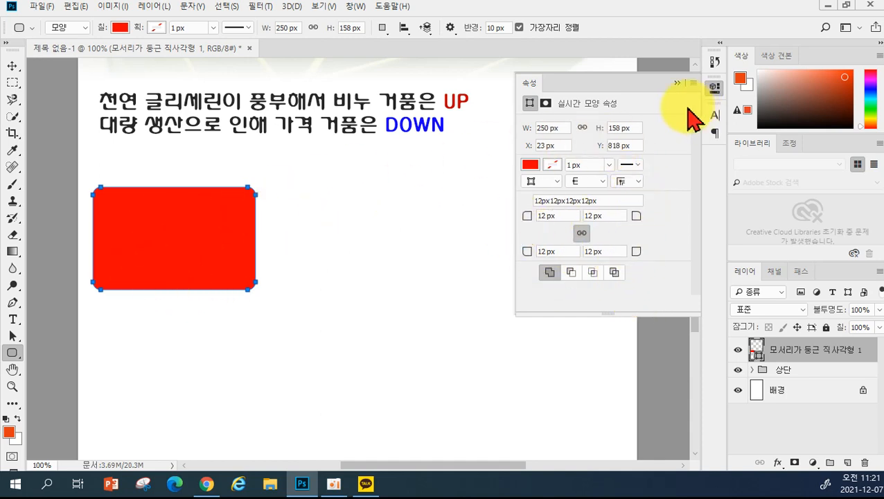
click(676, 83)
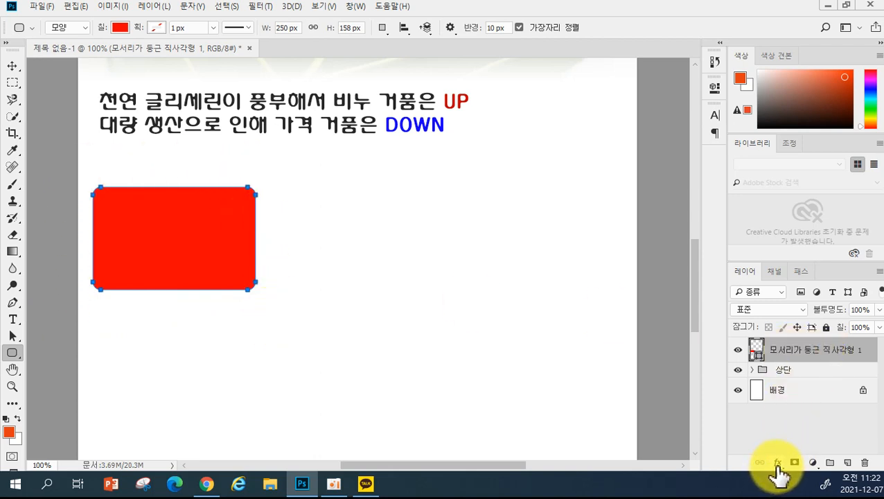
- Add a light grey e4e4e4 stroke effect to the red rounded box
click(778, 464)
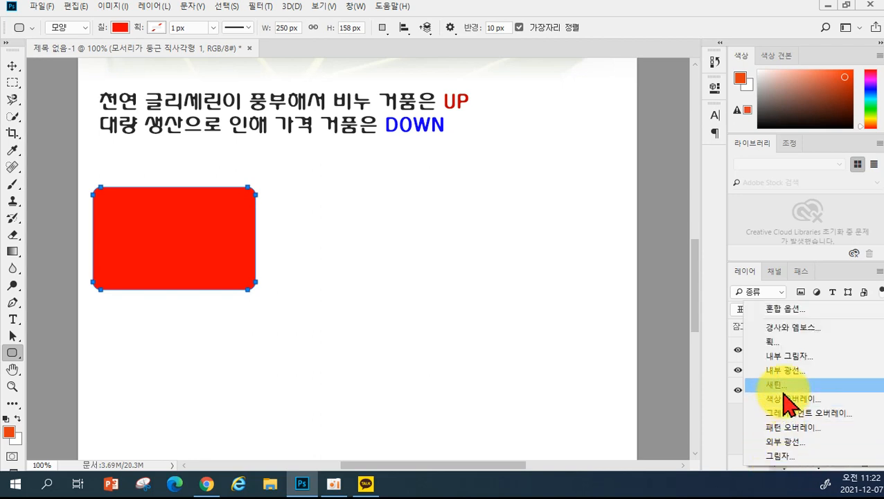
click(768, 343)
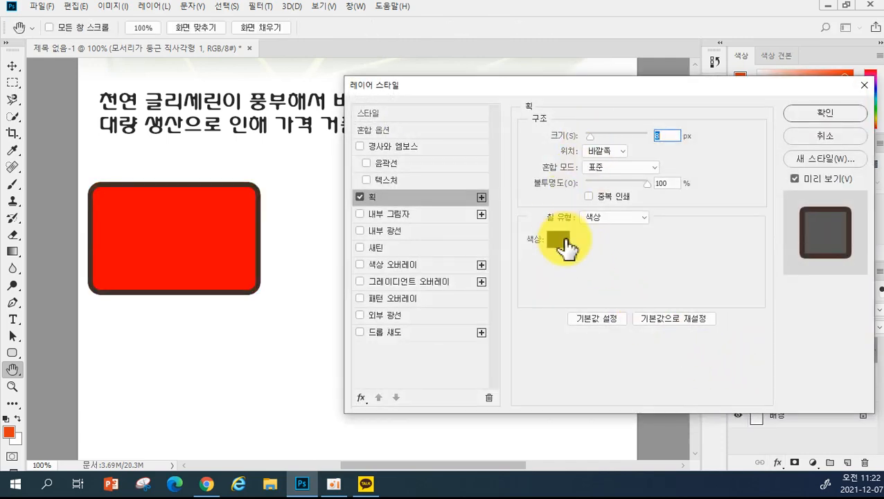
click(560, 240)
click(437, 194)
drag(437, 195, 372, 128)
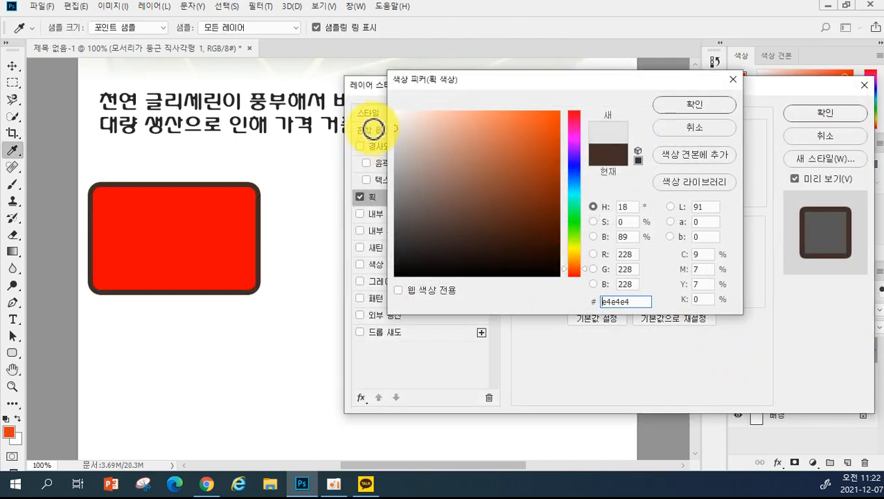
click(688, 103)
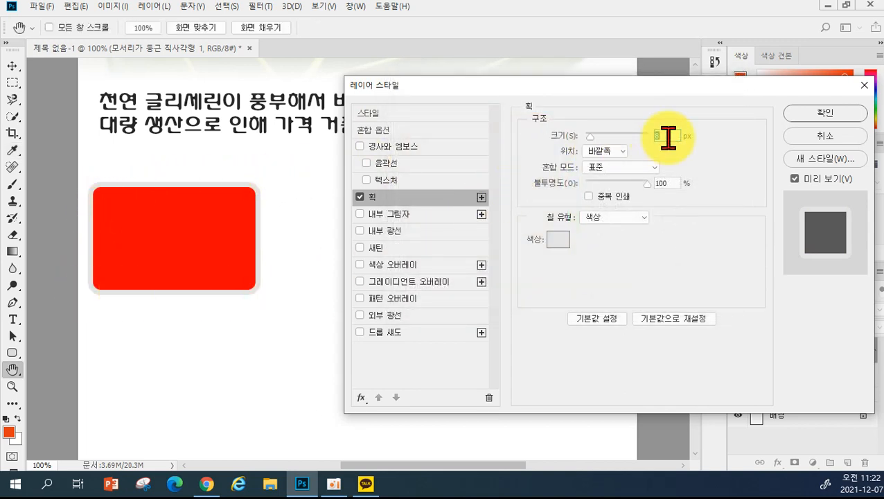
- Set the stroke size to 1 px and enable Drop Shadow
text(1)
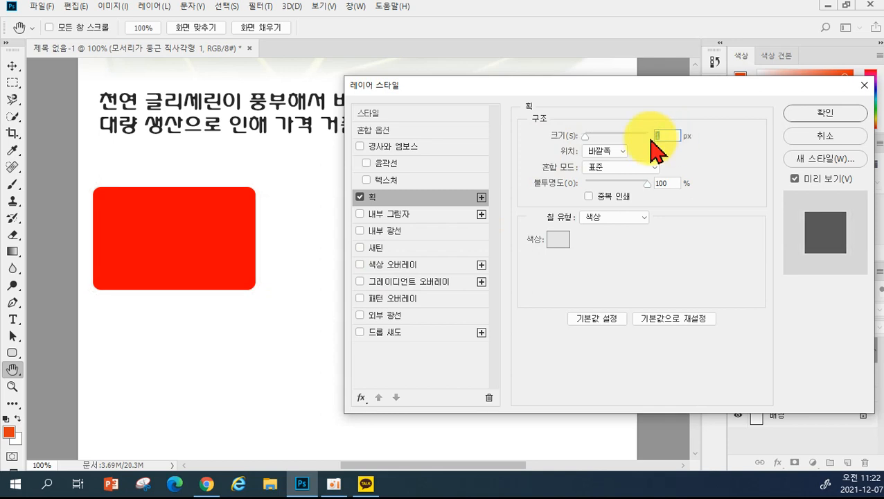
text(3)
click(598, 133)
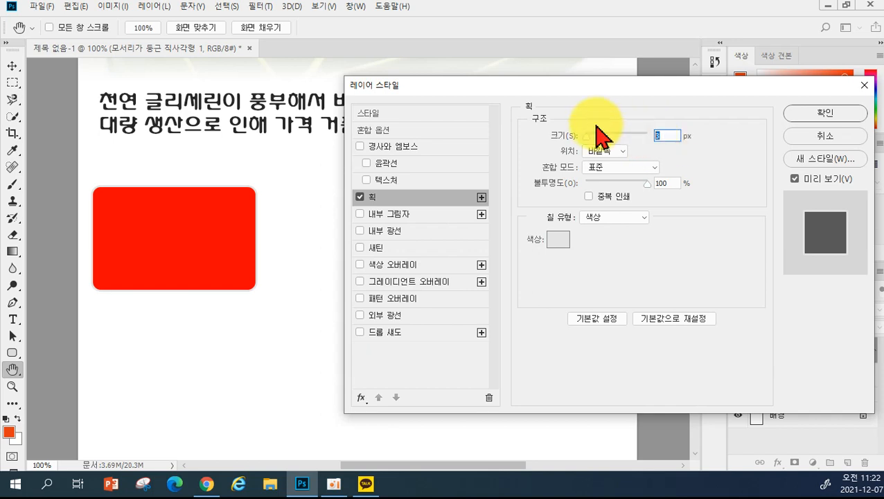
text(2)
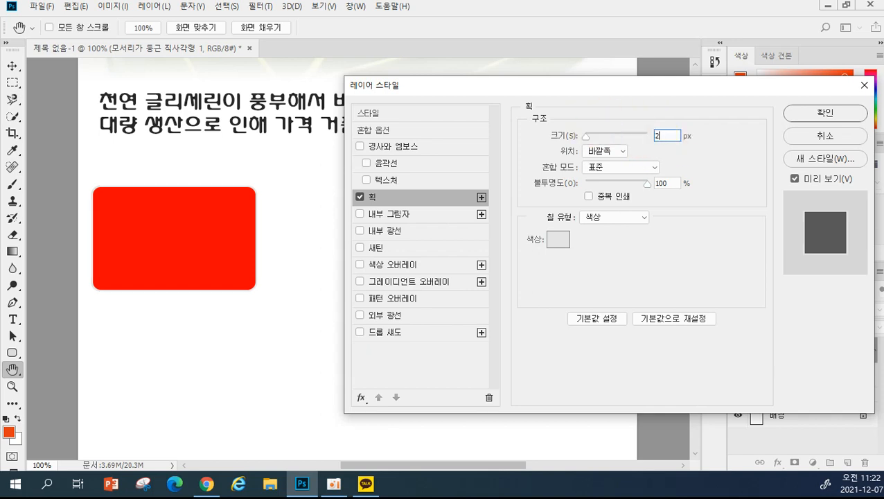
drag(664, 133, 612, 116)
text(1)
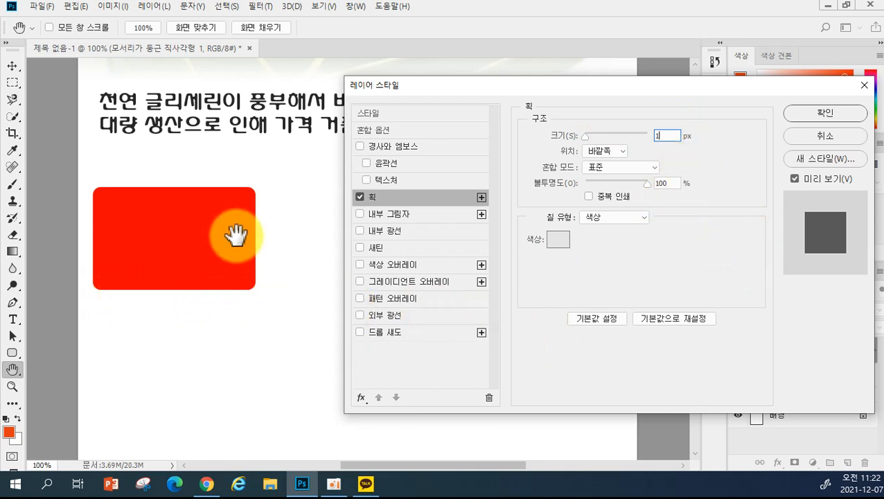
click(390, 333)
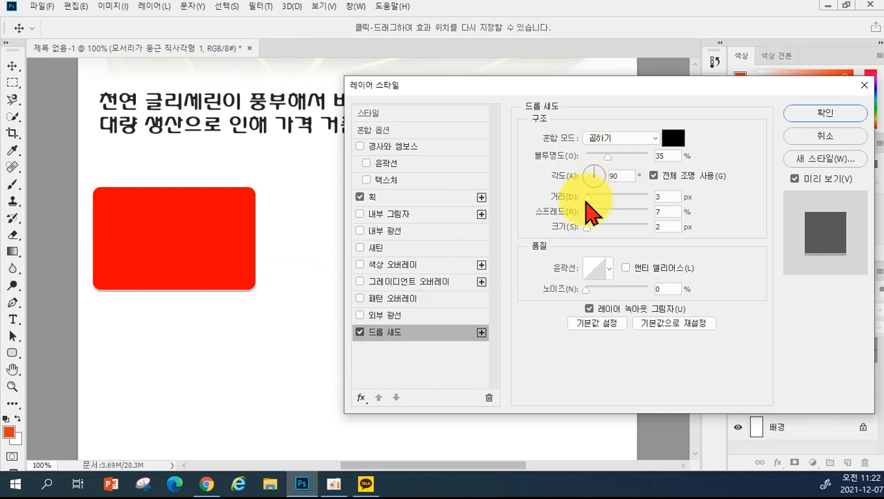
- Give the drop shadow a 3 px distance and 110° angle, then apply the styles
drag(589, 200, 587, 201)
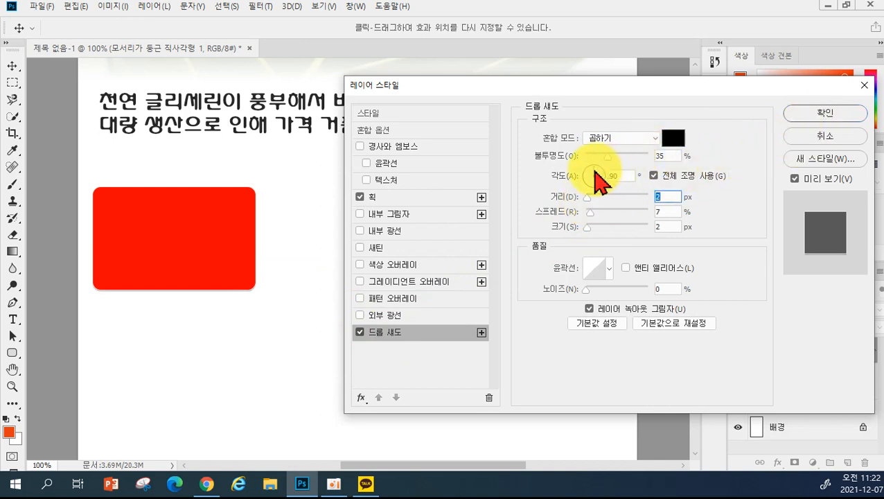
click(592, 169)
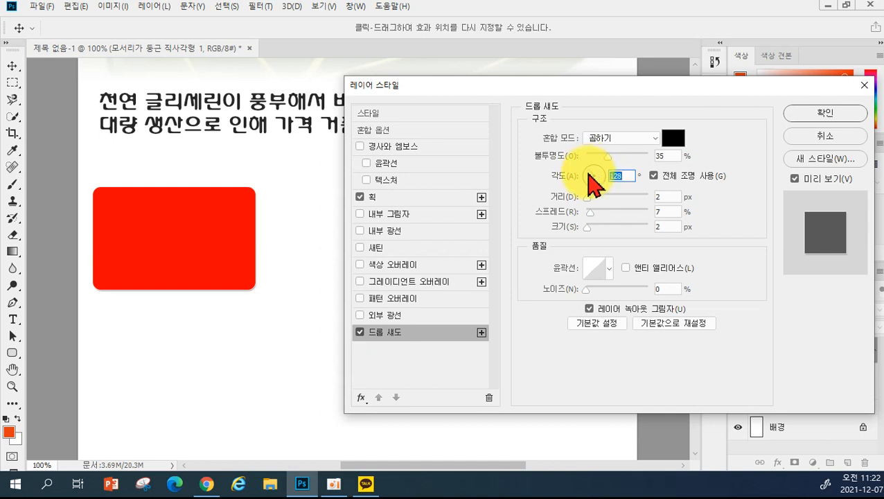
drag(587, 201, 588, 201)
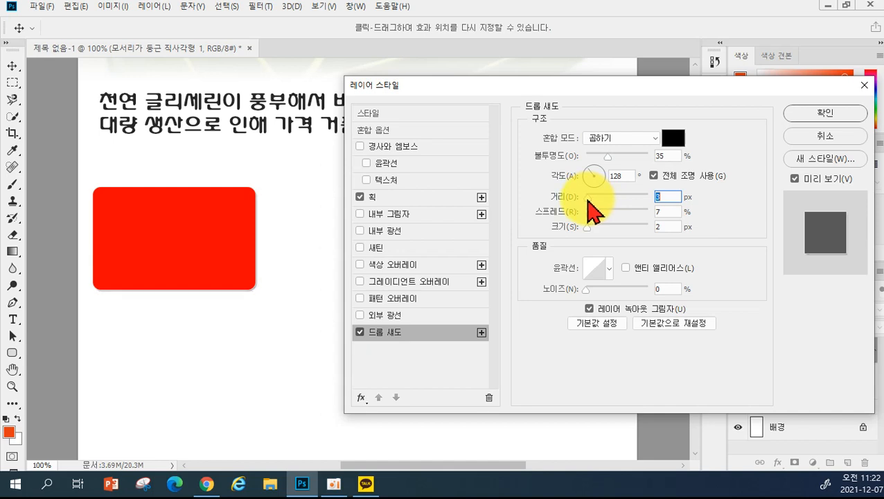
mouse_move(592, 168)
mouse_down()
mouse_move(537, 207)
mouse_move(586, 175)
mouse_up()
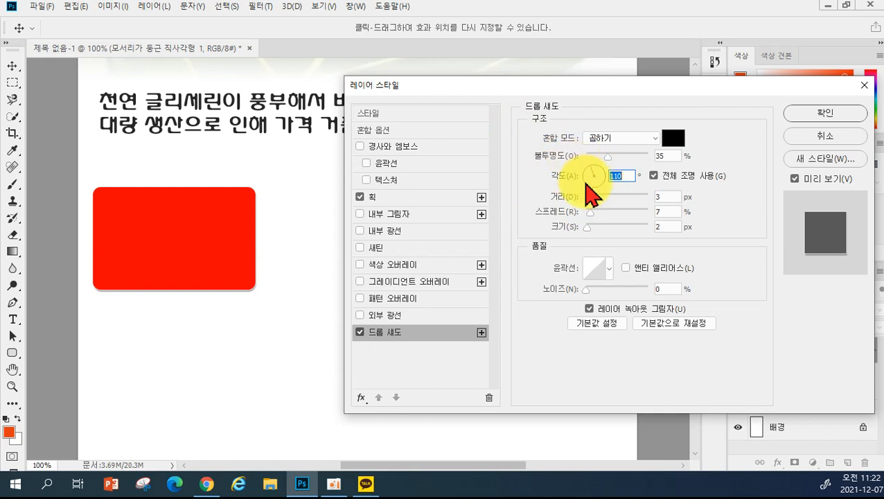
click(825, 115)
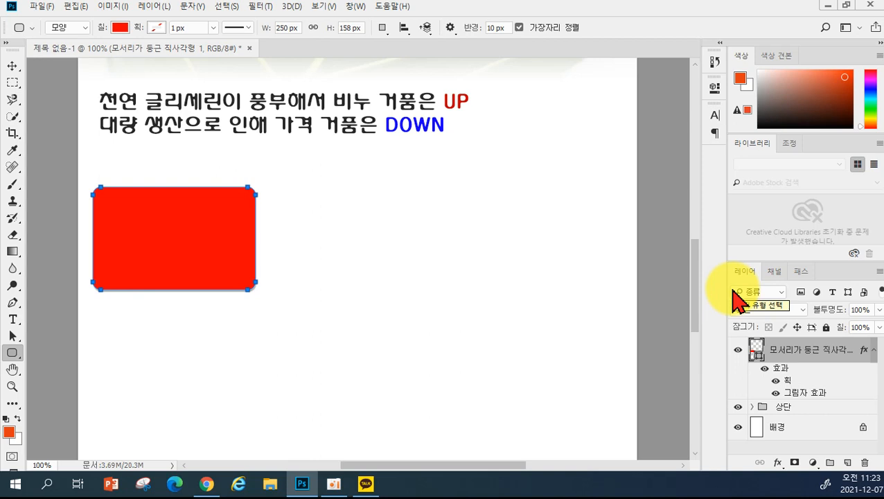
click(12, 65)
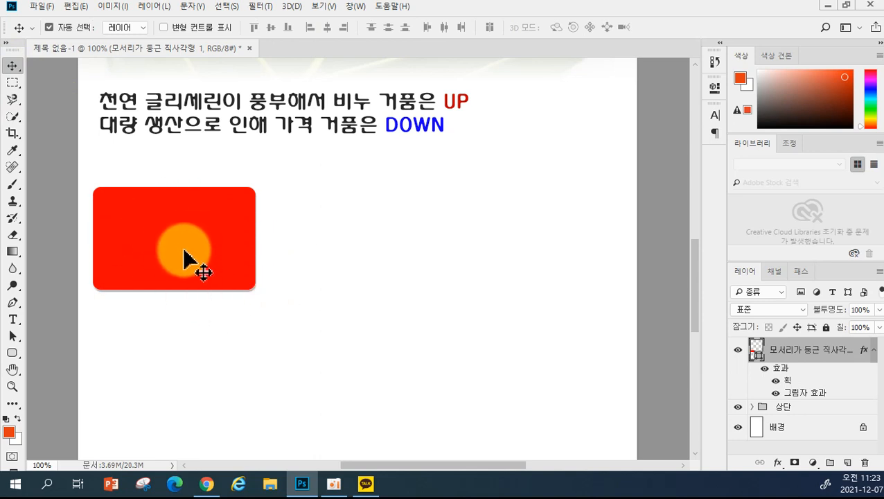
drag(182, 252, 356, 255)
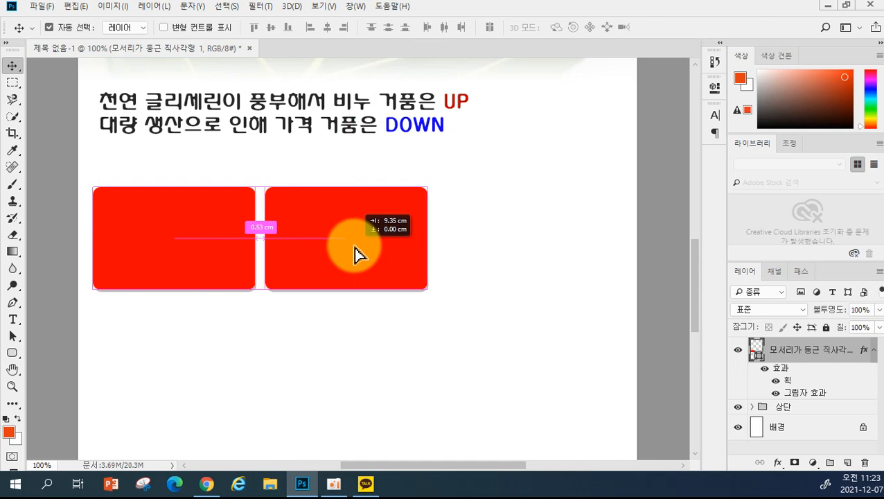
drag(354, 255, 527, 266)
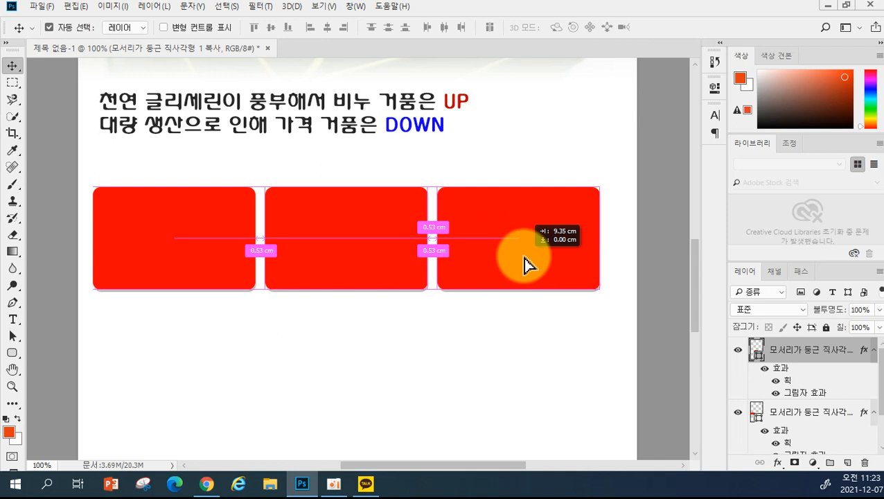
drag(525, 265, 527, 264)
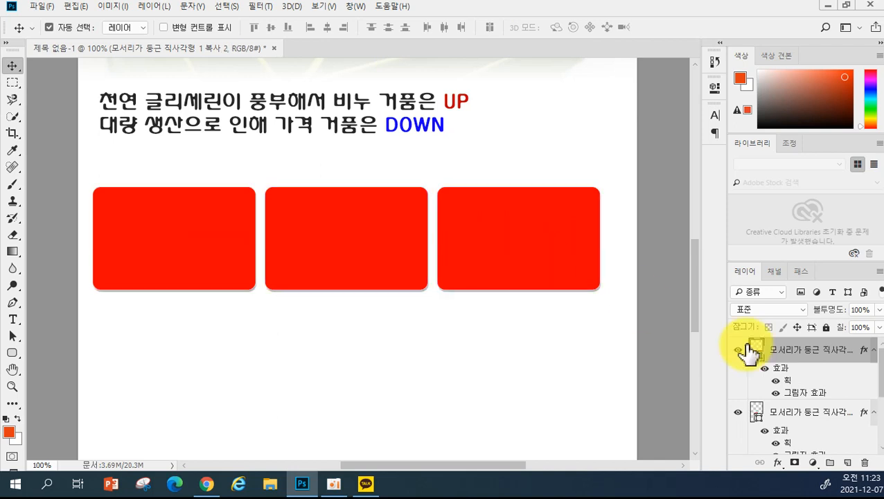
scroll(819, 423, down, 2)
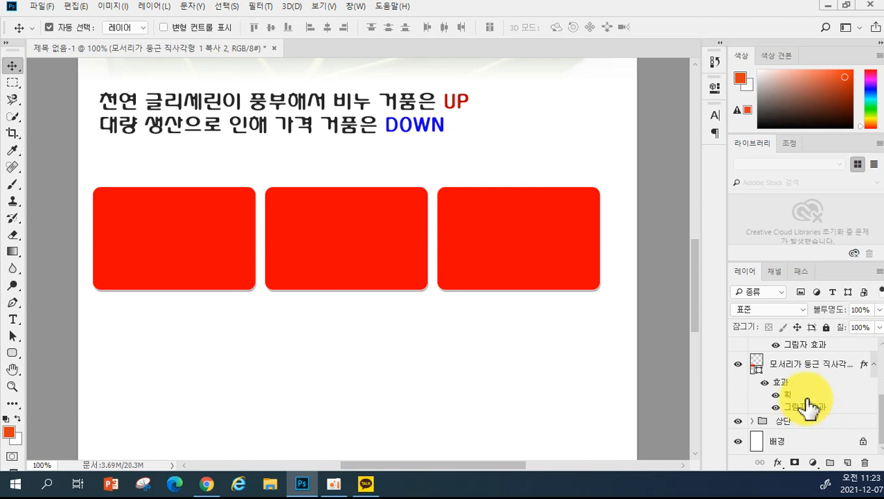
scroll(818, 424, up, 2)
scroll(814, 429, down, 2)
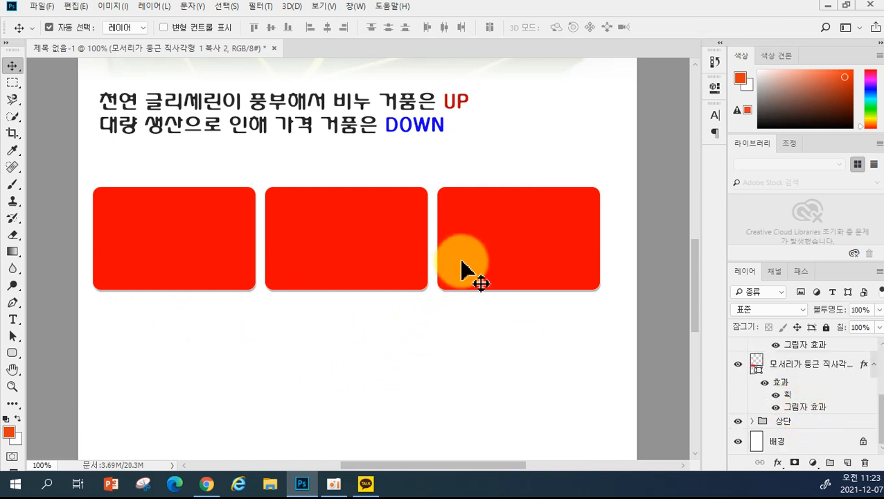
drag(460, 263, 479, 262)
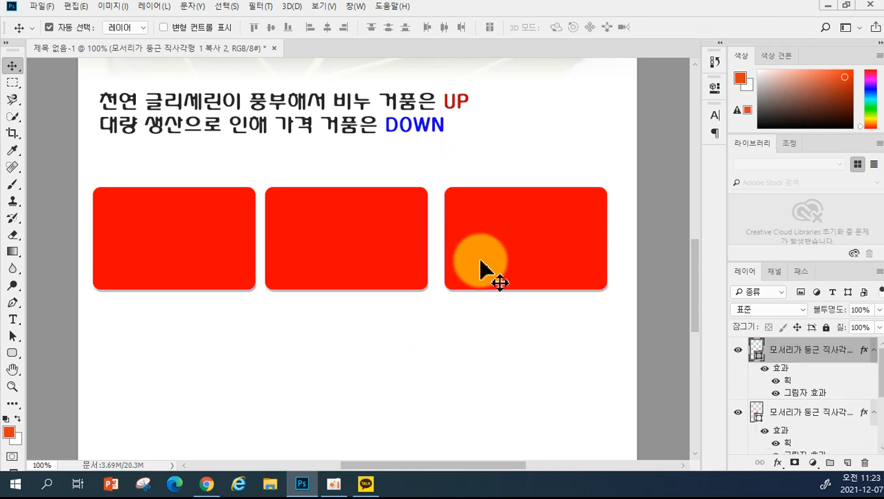
key(Delete)
click(390, 240)
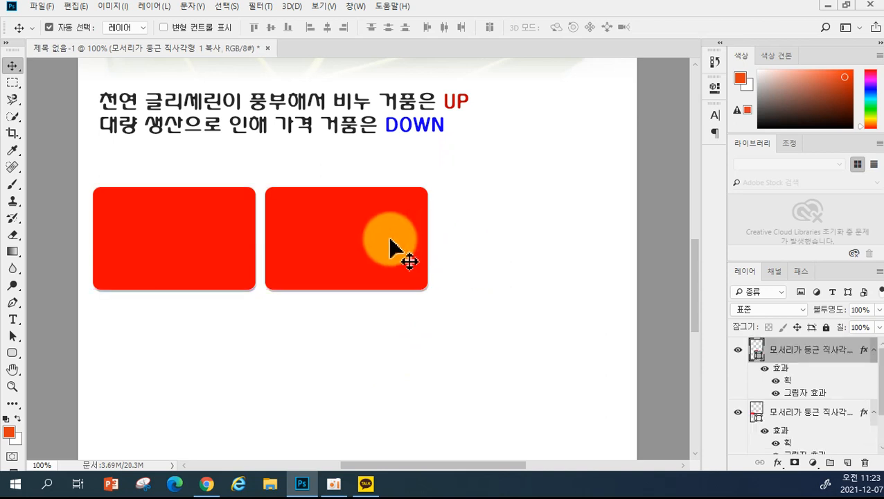
key(Delete)
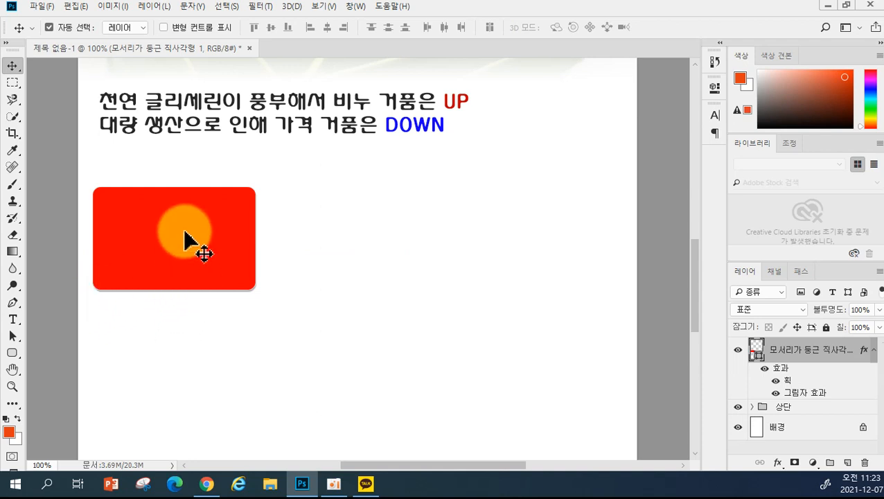
- Alt-drag two copies of the red box to the right, then select all three box layers
drag(188, 237, 364, 247)
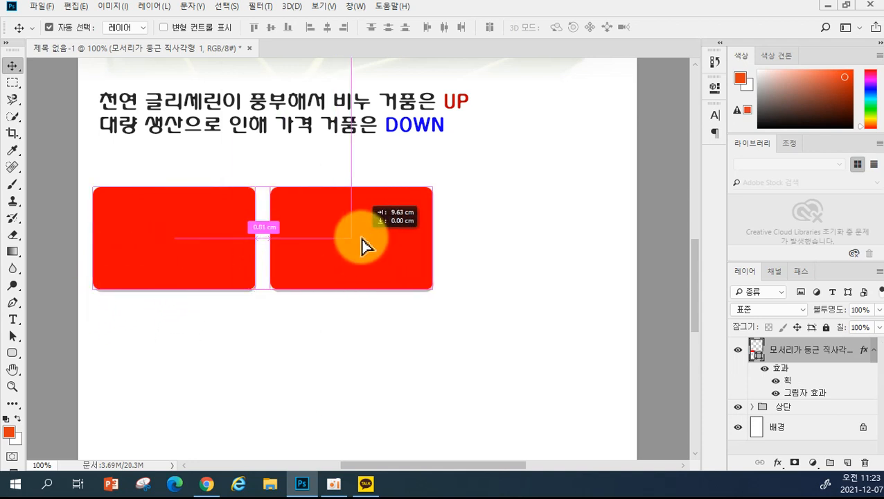
drag(365, 246, 539, 266)
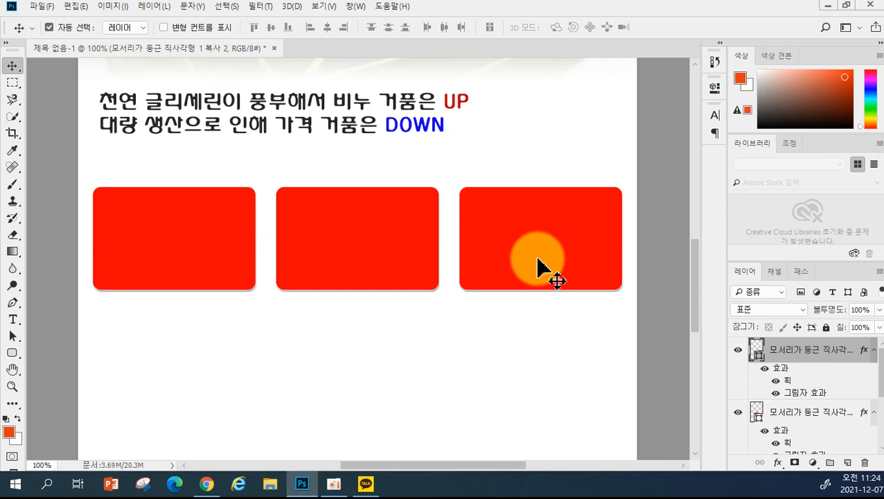
scroll(856, 367, down, 3)
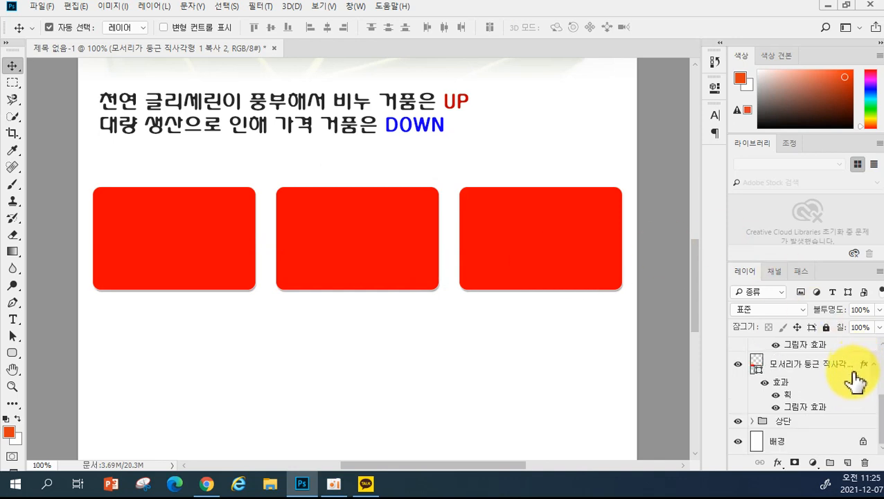
click(810, 365)
scroll(809, 374, up, 2)
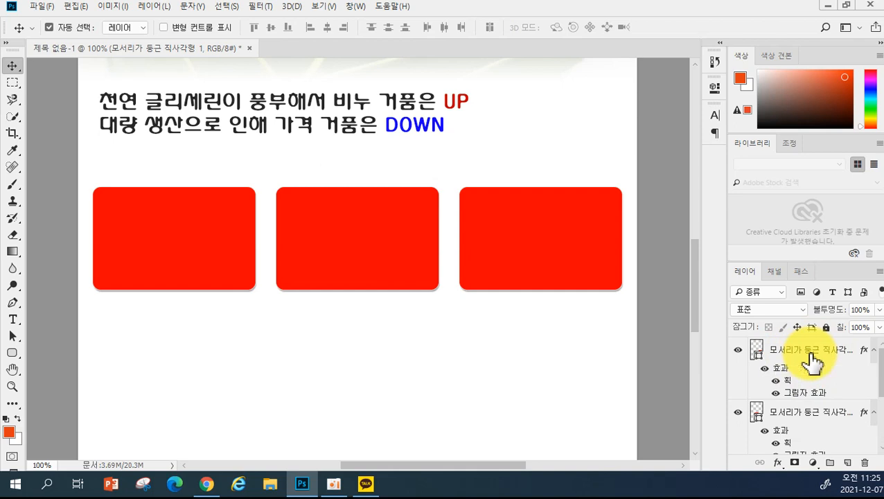
shift+click(812, 361)
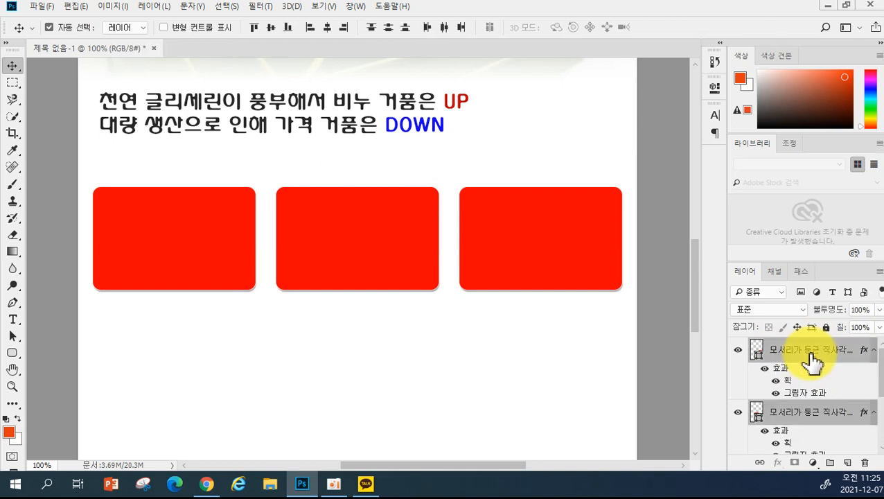
scroll(807, 378, down, 2)
scroll(809, 388, up, 2)
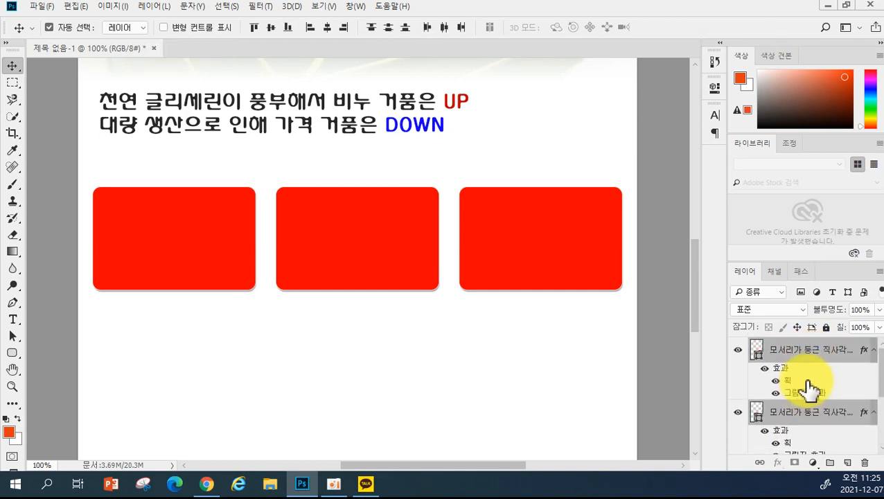
- Scale the three red boxes together to about 108% so the row reaches the right edge
key(ctrl+t)
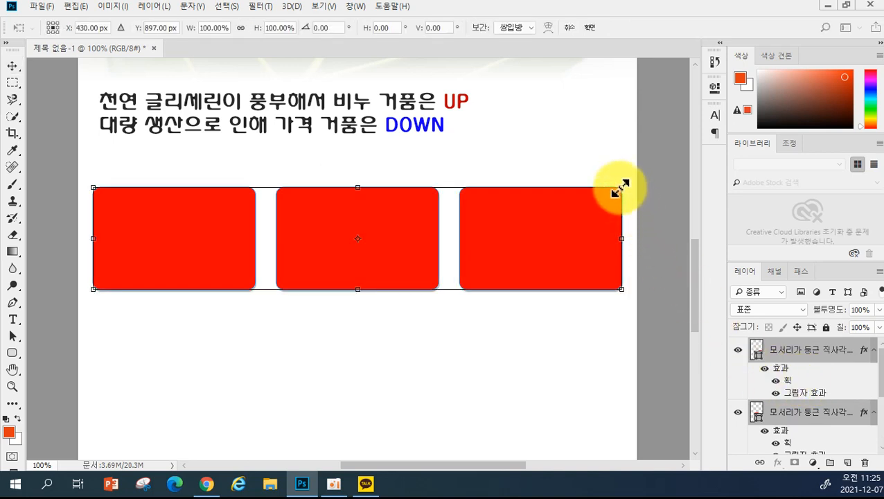
drag(619, 188, 662, 177)
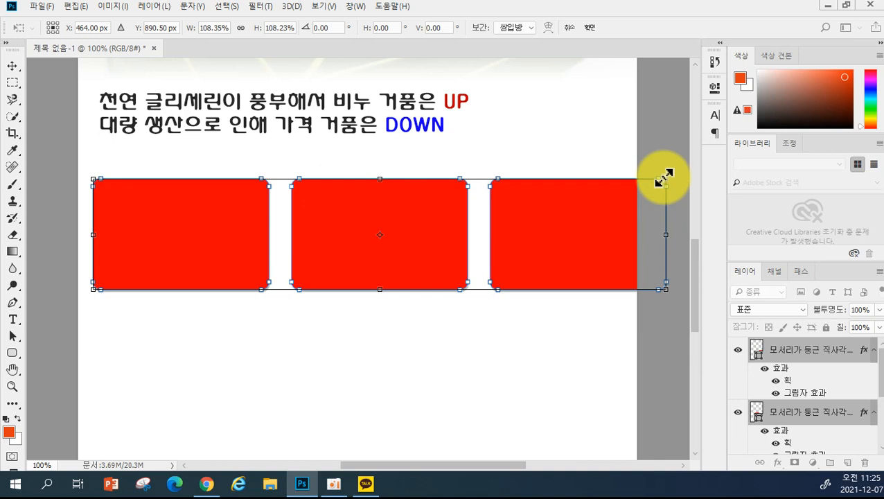
key(Return)
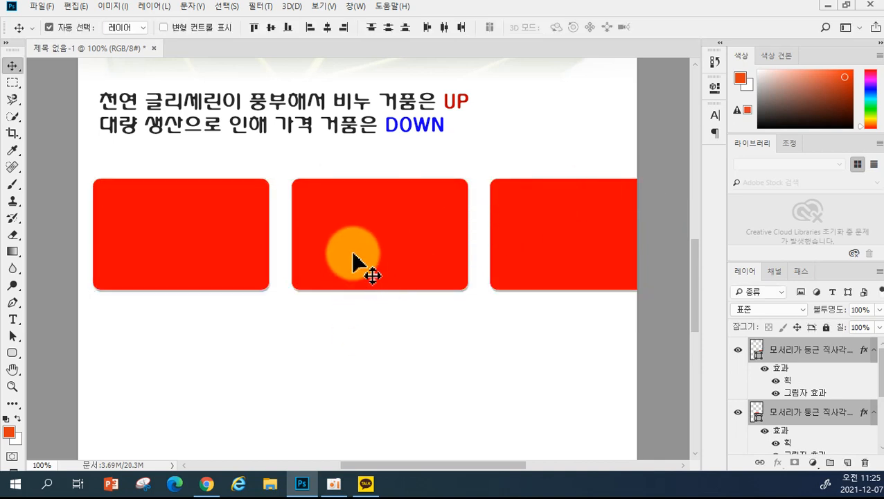
click(355, 371)
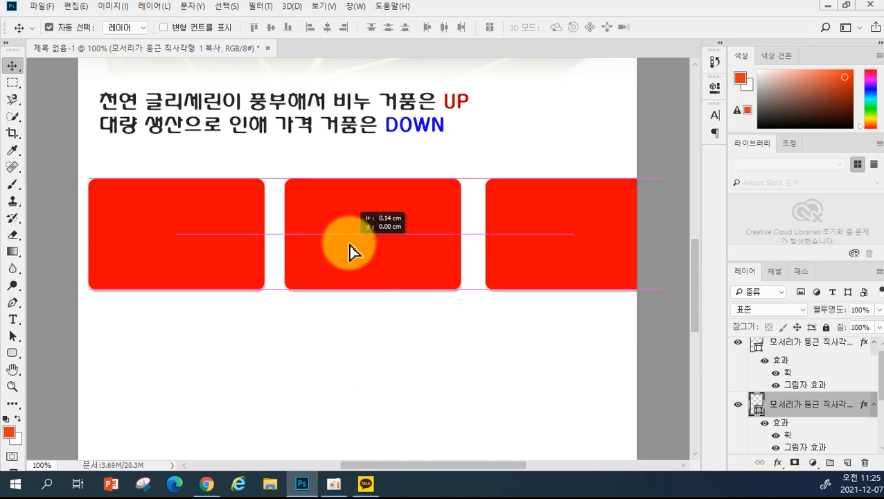
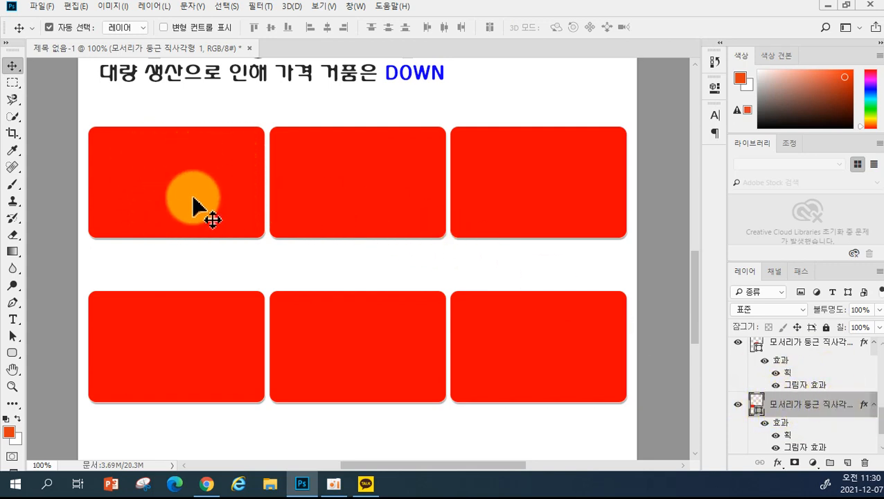
- With the six red rounded boxes laid out, open the File menu
click(40, 8)
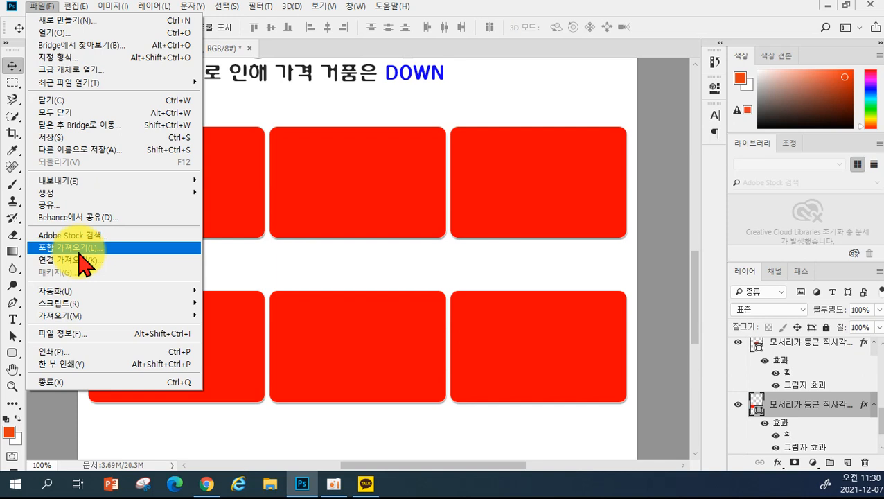
- Place photo 4 from the 0. 수제비누 folder as an embedded image
click(82, 248)
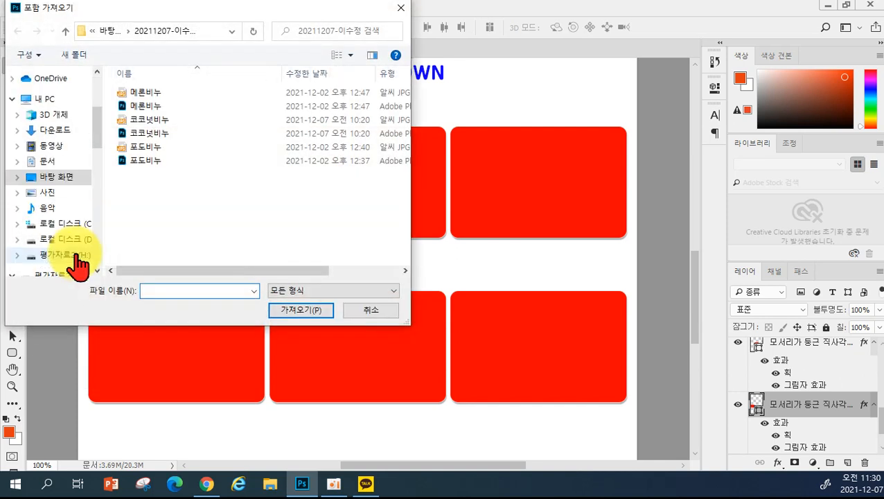
scroll(91, 85, up, 4)
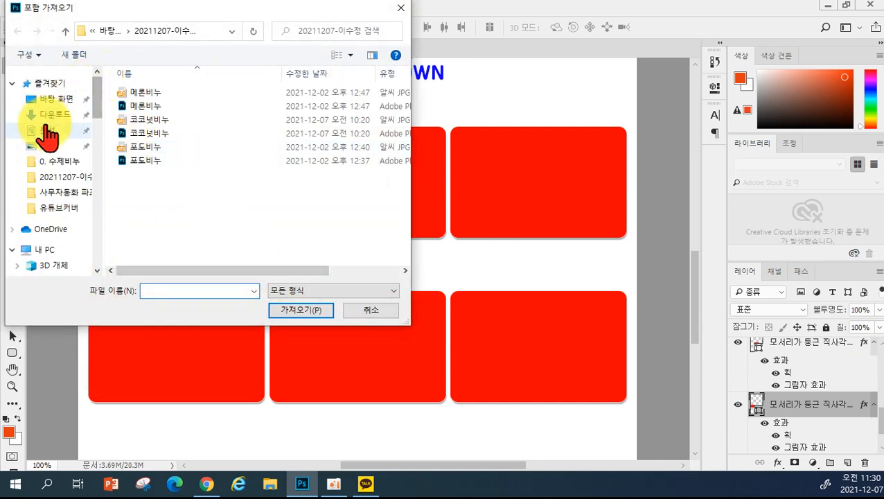
click(64, 165)
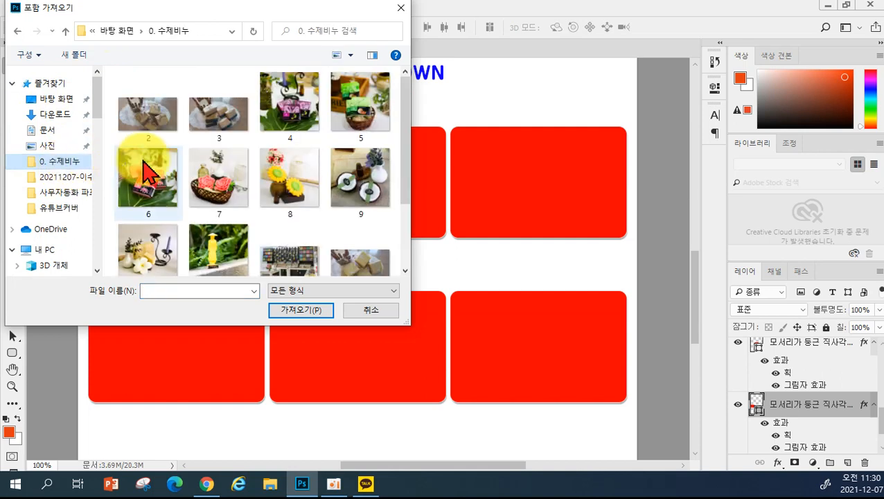
click(291, 104)
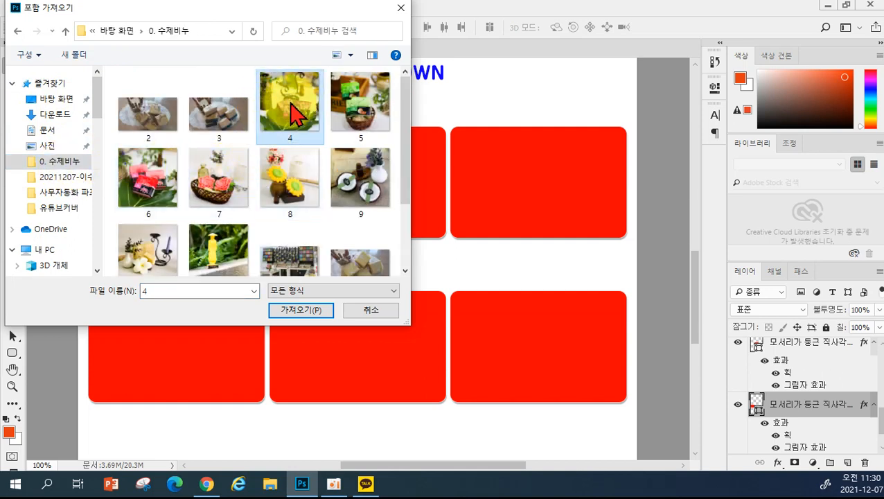
click(305, 312)
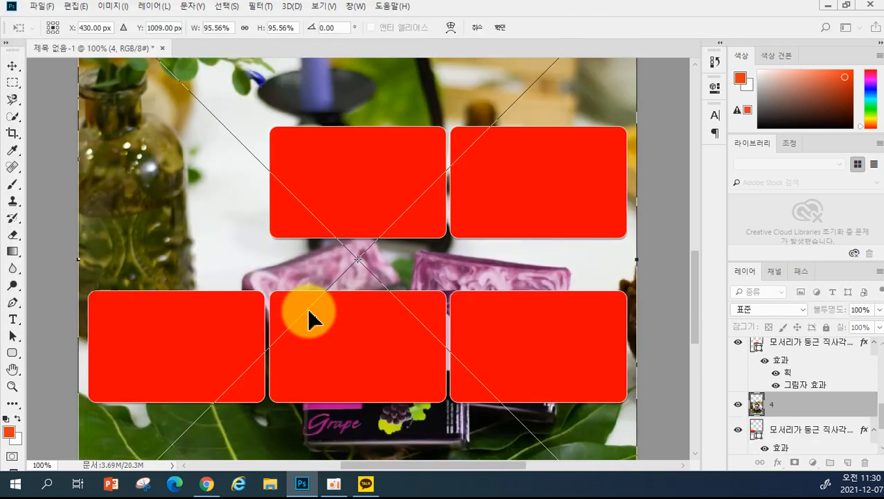
- Scale the grape soap photo to about 35%, fit it over the first red box, and clip it
scroll(422, 277, up, 5)
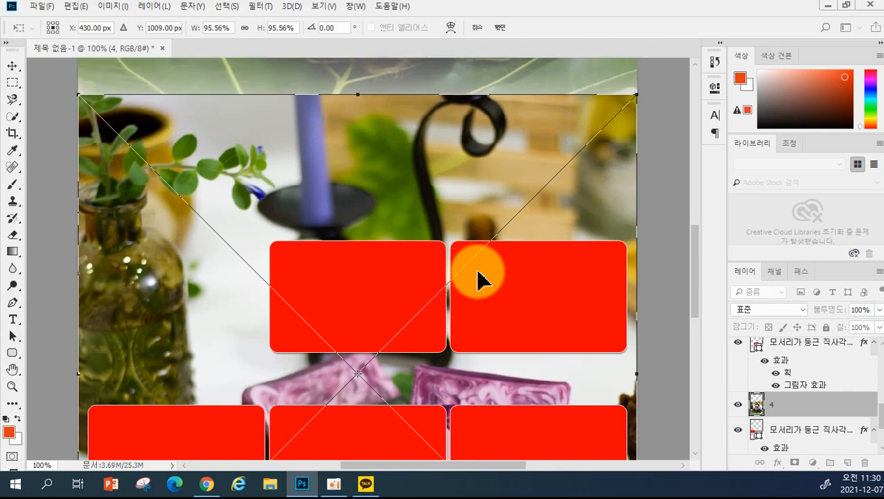
scroll(574, 282, down, 1)
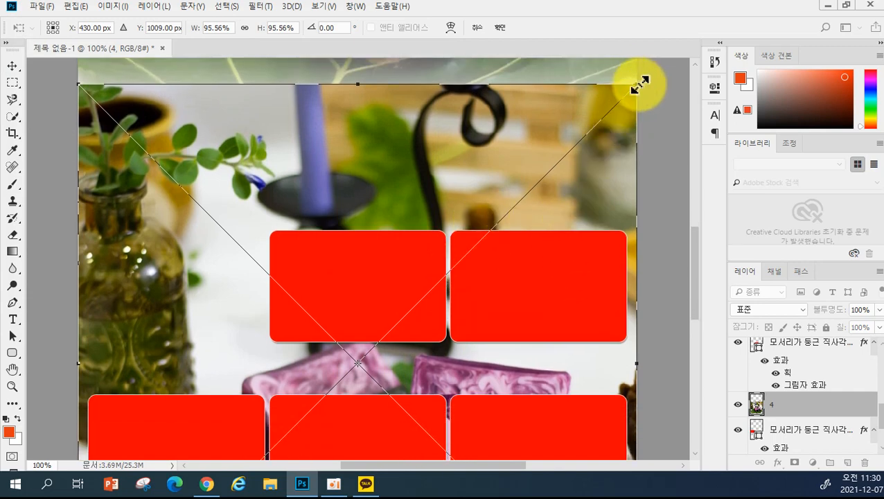
drag(637, 84, 254, 407)
drag(231, 459, 221, 177)
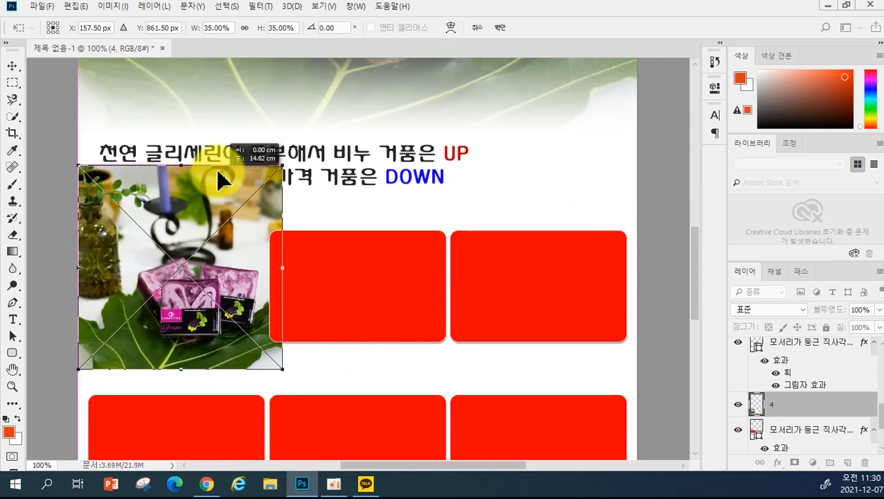
drag(279, 367, 262, 359)
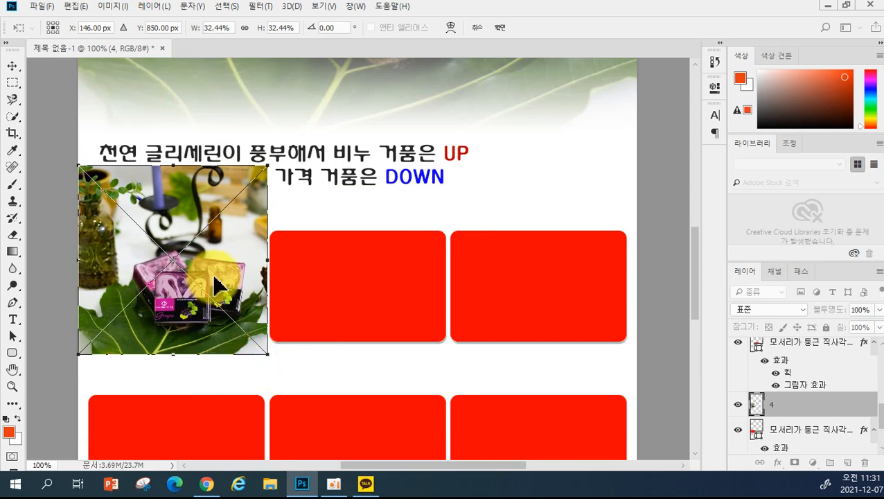
key(Return)
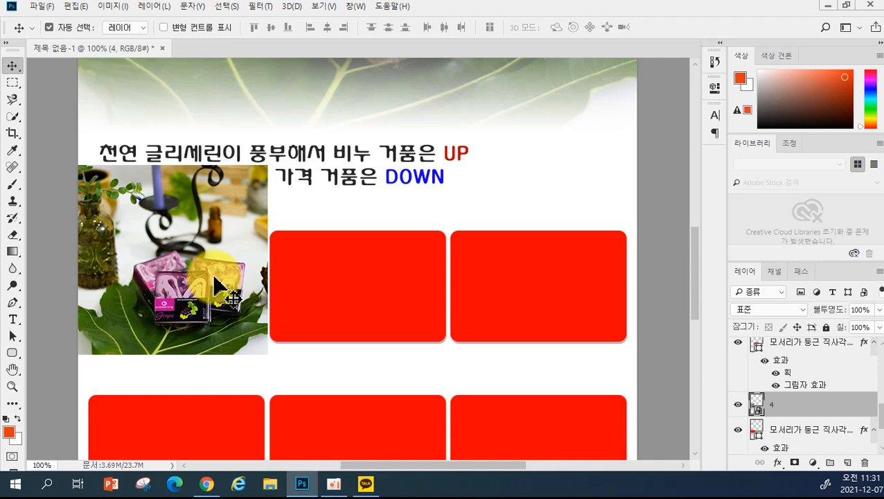
drag(216, 284, 205, 302)
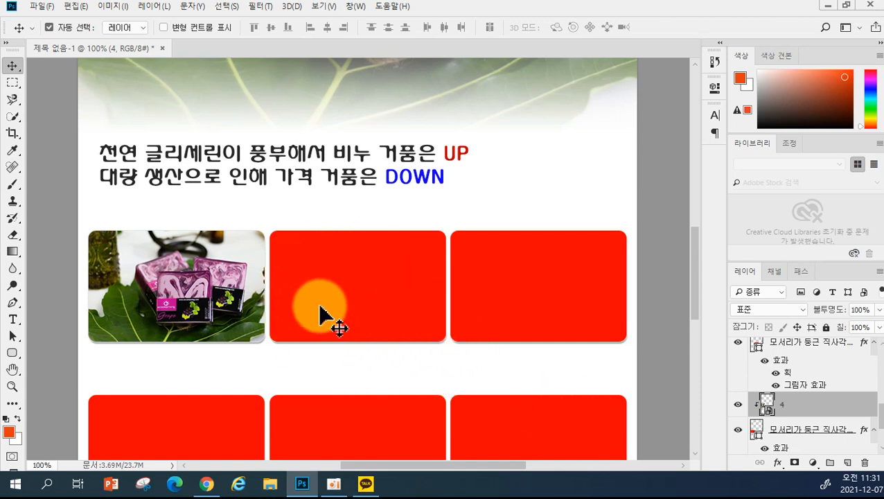
- Select the middle red box and place photo 5 as an embedded image
click(350, 279)
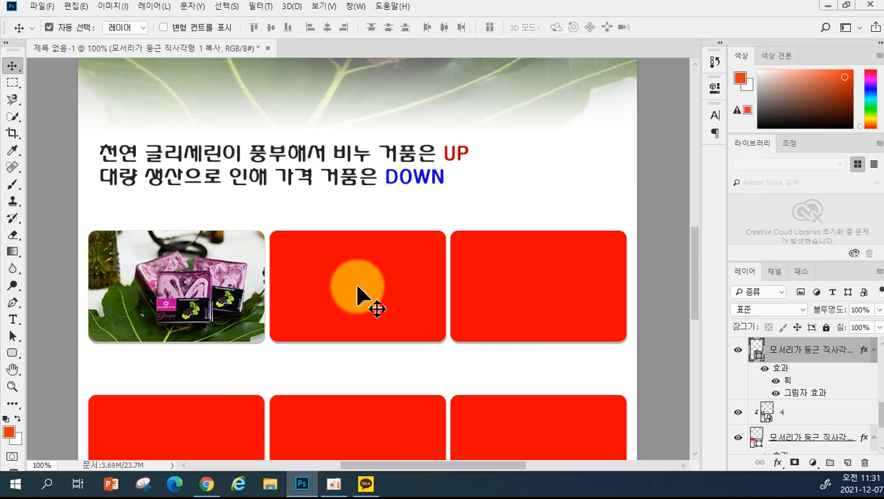
click(41, 6)
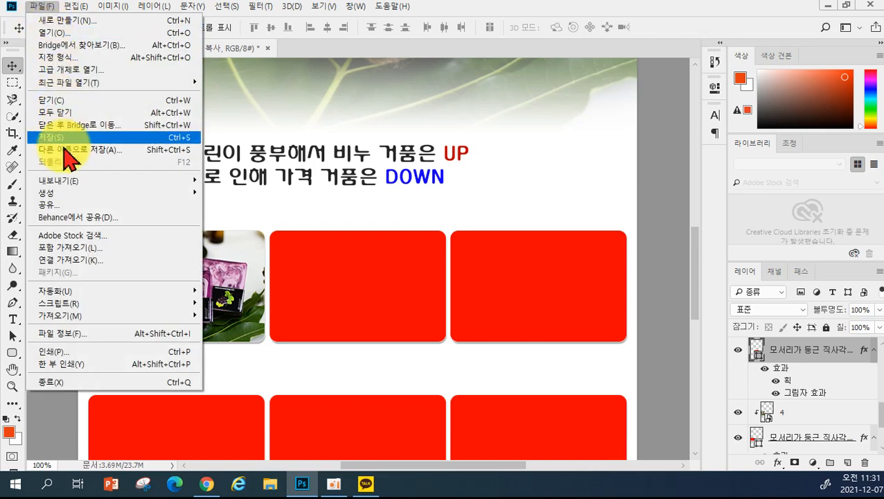
click(63, 250)
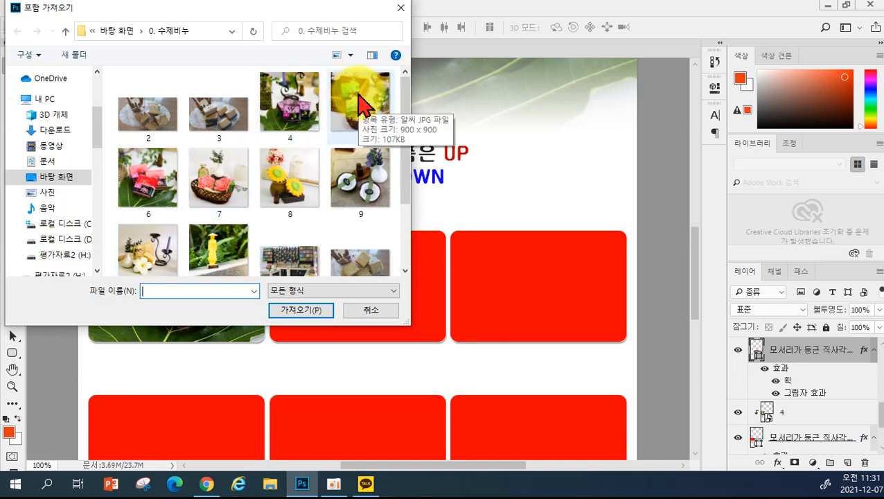
click(360, 104)
click(316, 324)
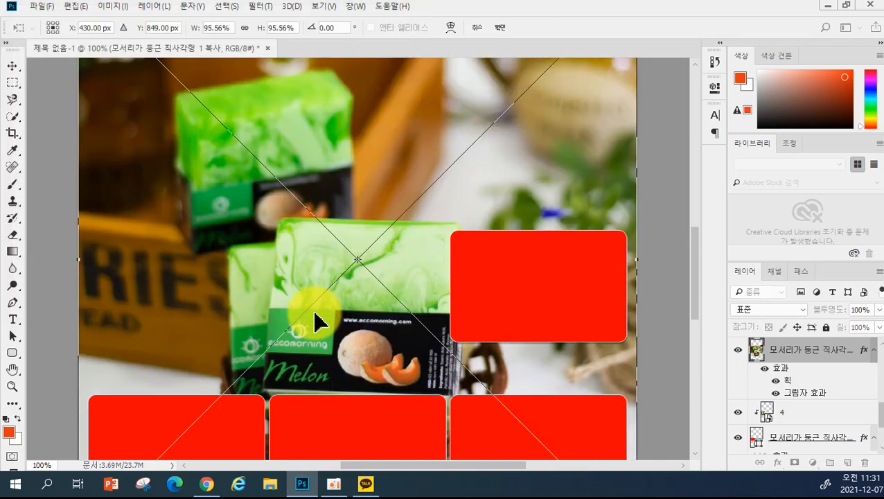
scroll(388, 256, up, 3)
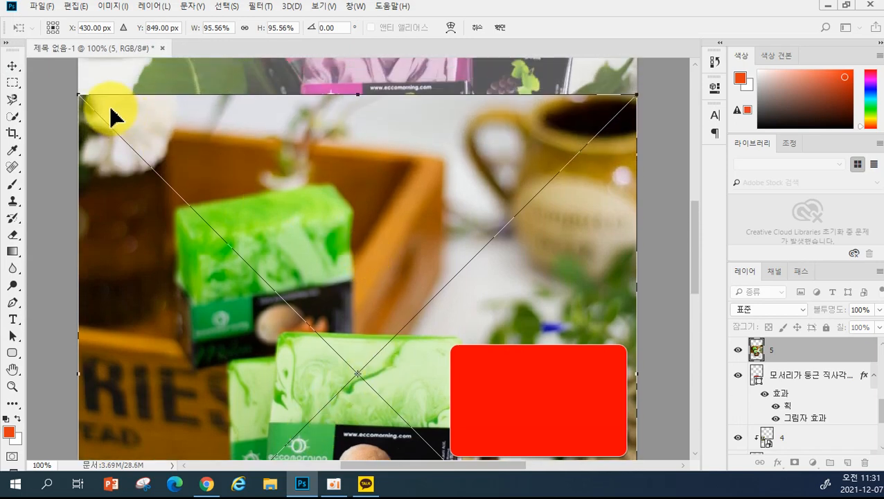
scroll(116, 122, down, 1)
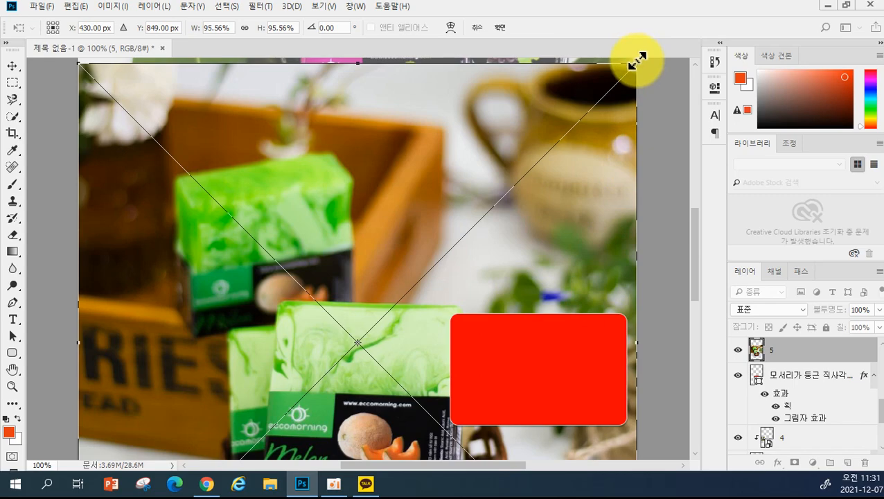
- Shrink the melon photo over the middle box and clip it with Ctrl+Alt+G
drag(636, 61, 286, 396)
drag(241, 430, 403, 289)
drag(477, 250, 449, 283)
drag(427, 310, 394, 322)
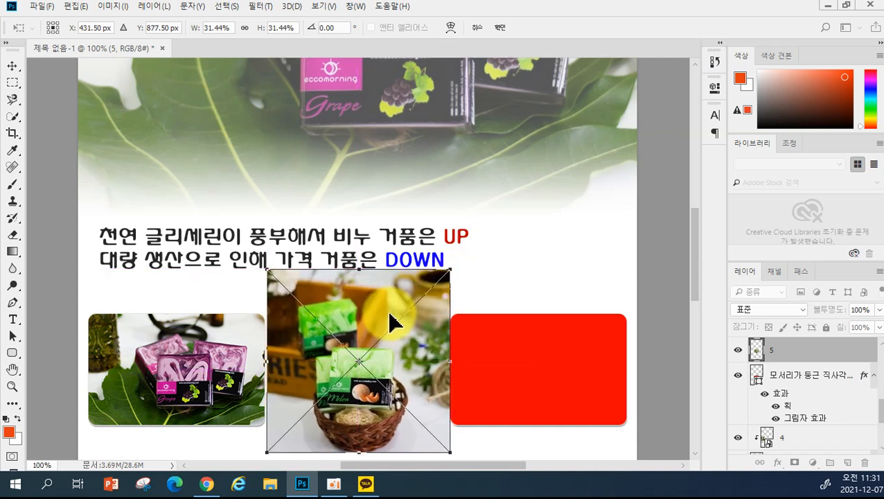
key(Return)
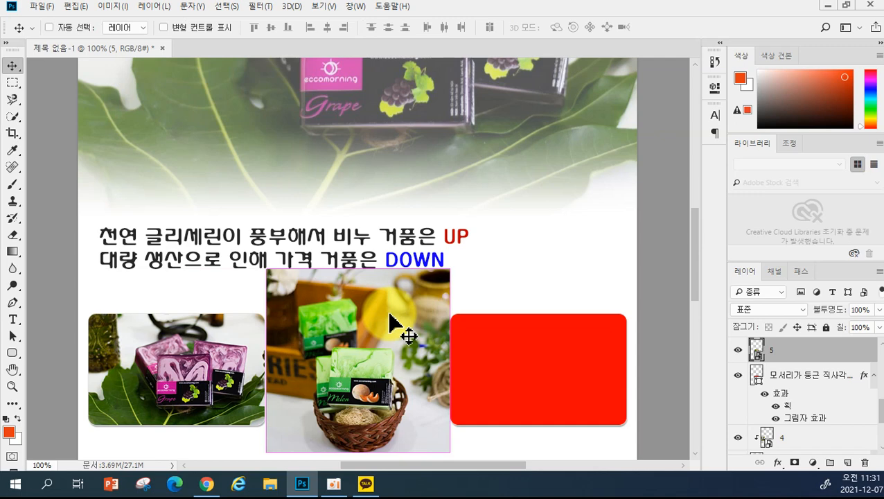
key(ctrl+alt+g)
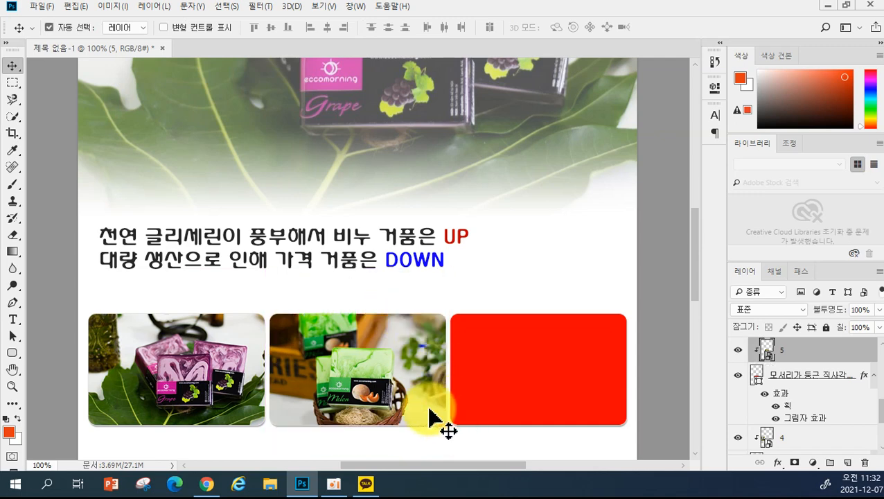
drag(375, 409, 376, 395)
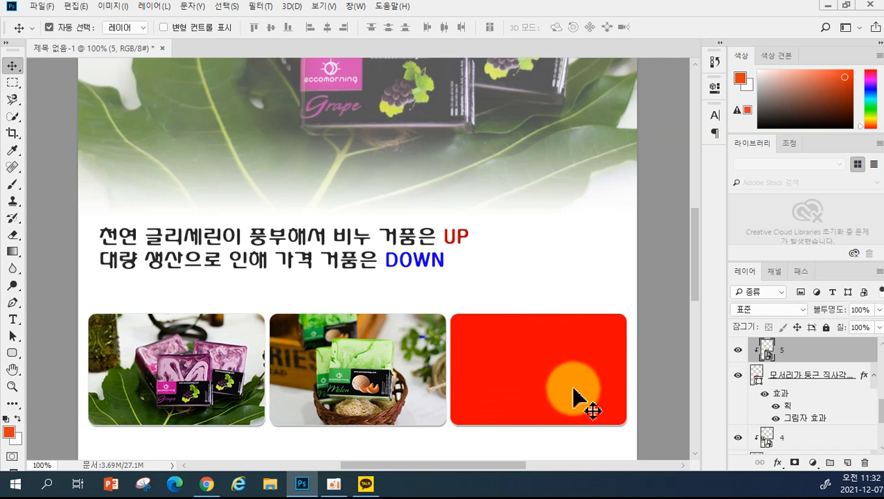
drag(526, 372, 528, 372)
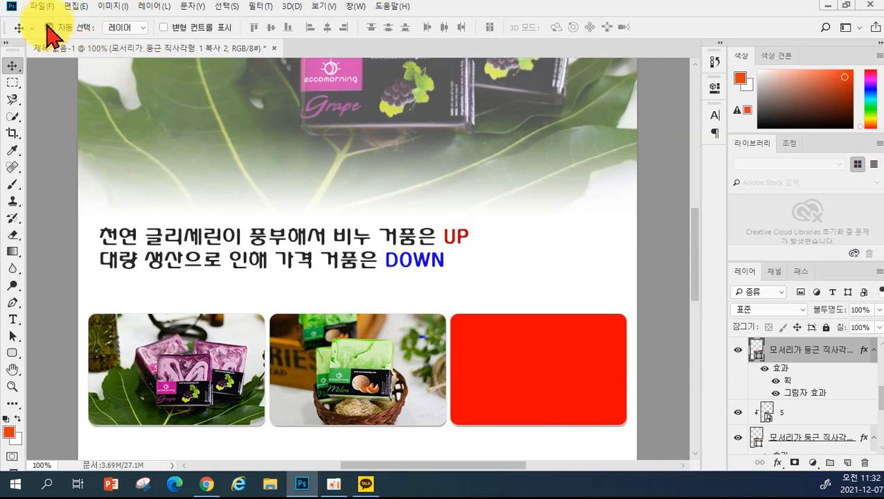
- Place photo 9, the coconut soap, as an embedded image
click(36, 7)
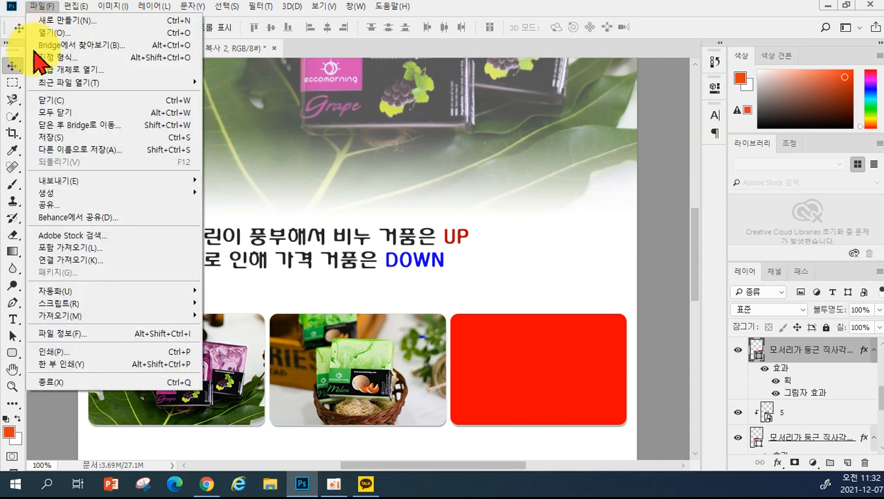
click(64, 248)
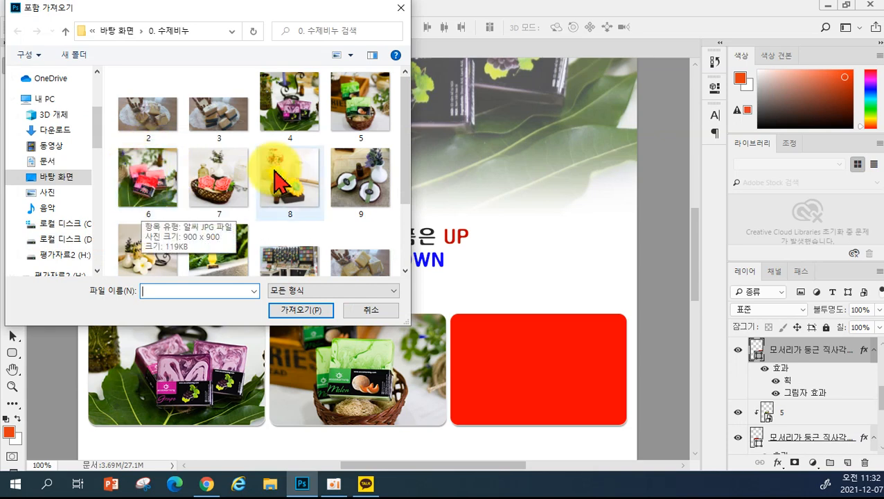
click(347, 182)
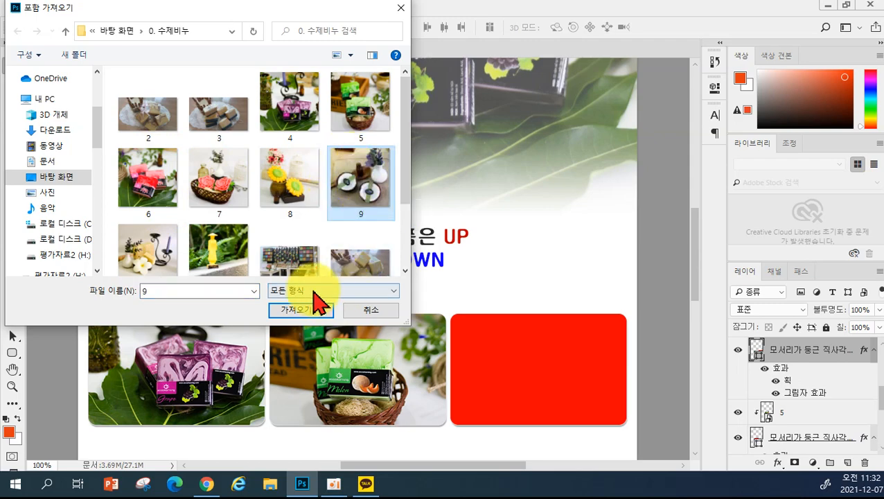
click(302, 311)
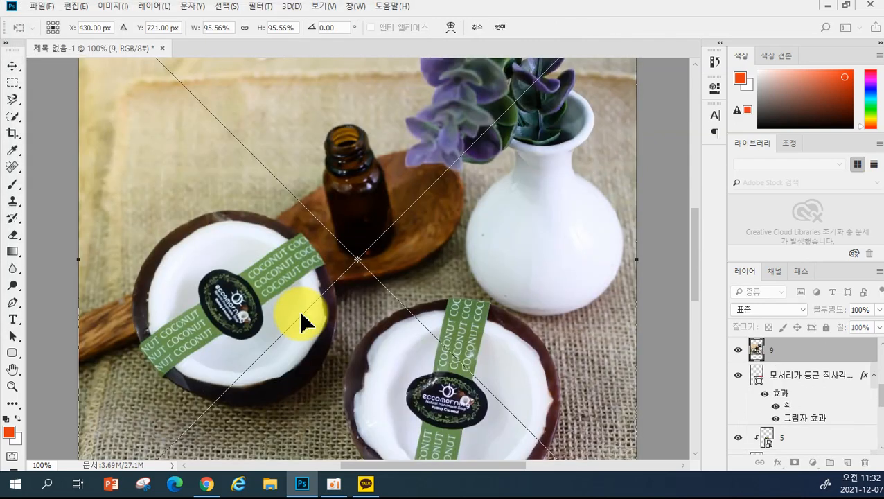
scroll(503, 247, up, 3)
scroll(487, 241, up, 1)
scroll(493, 247, down, 4)
scroll(493, 247, up, 4)
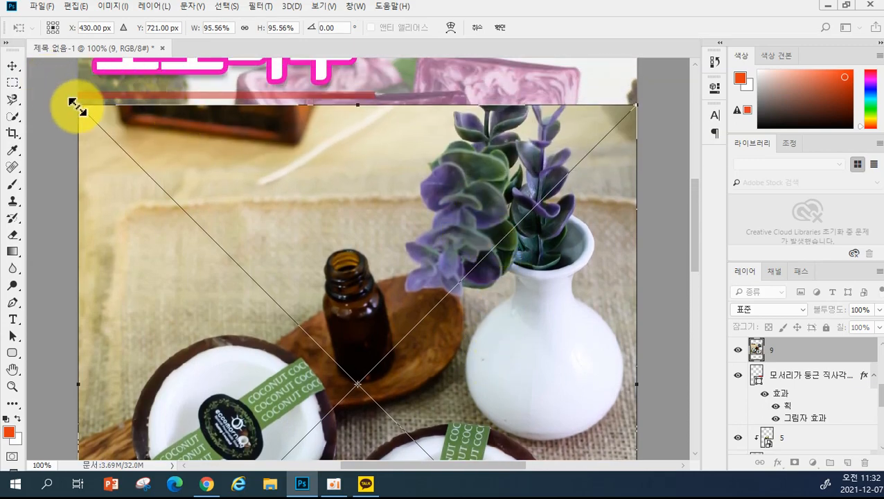
- Shrink the coconut photo to about 30%, move it to the third slot, and clip it
drag(76, 105, 340, 350)
drag(489, 352, 485, 263)
drag(437, 351, 459, 341)
mouse_move(483, 263)
mouse_down()
mouse_move(478, 255)
mouse_move(483, 262)
mouse_up()
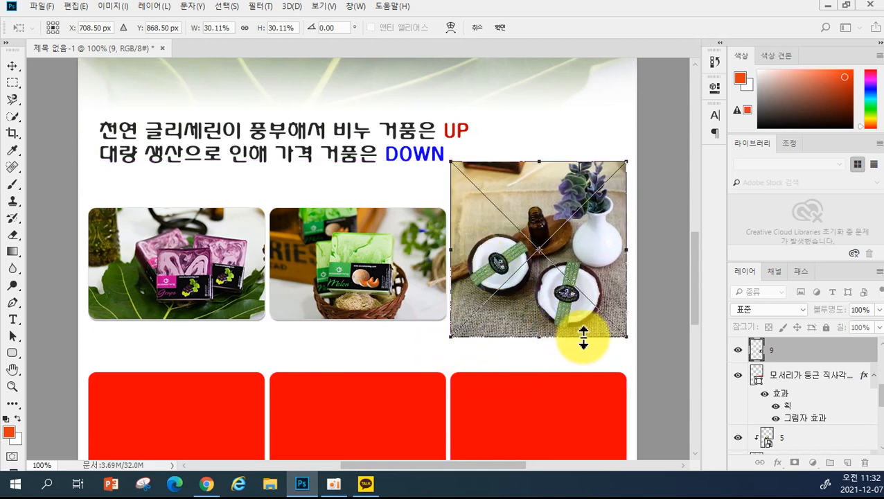
drag(626, 337, 630, 340)
drag(561, 315, 562, 309)
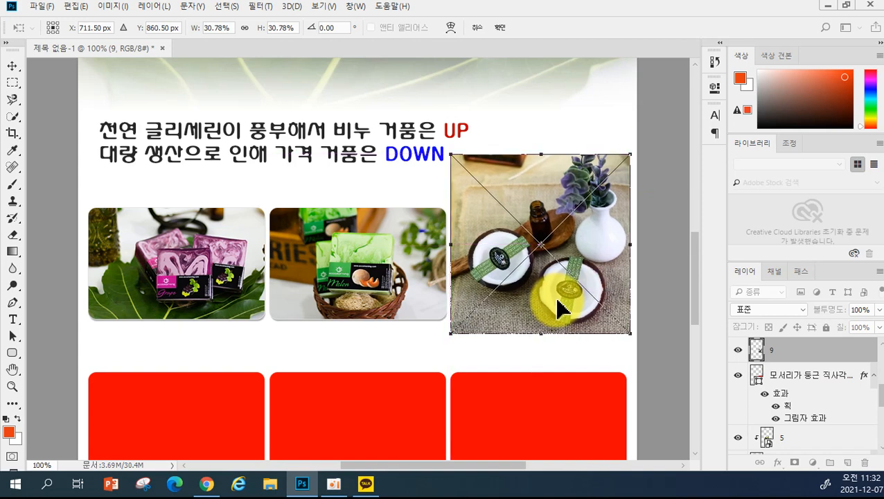
key(Return)
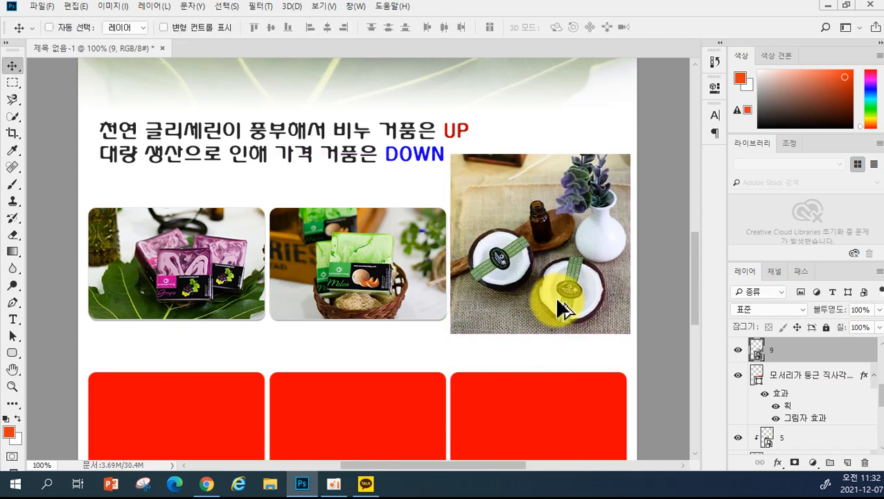
key(ctrl+alt+g)
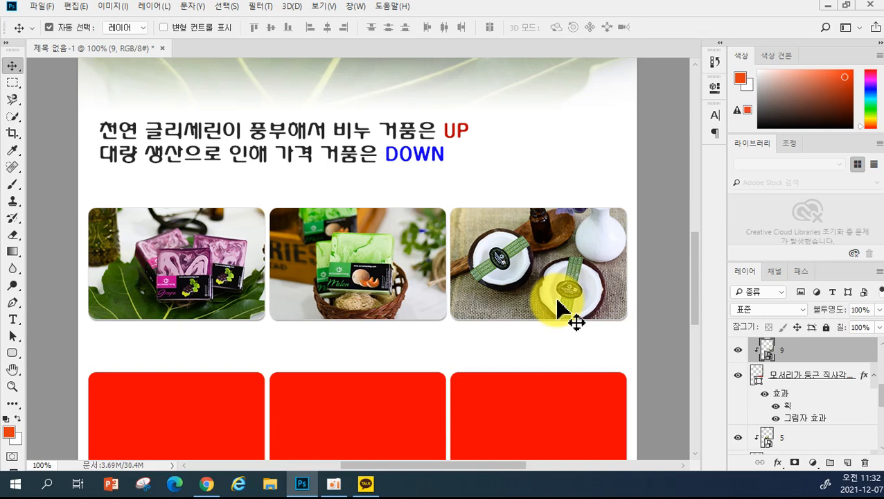
drag(554, 291, 523, 291)
- Refine the coconut photo's size and position with Ctrl+T so it fills the frame
key(ctrl+t)
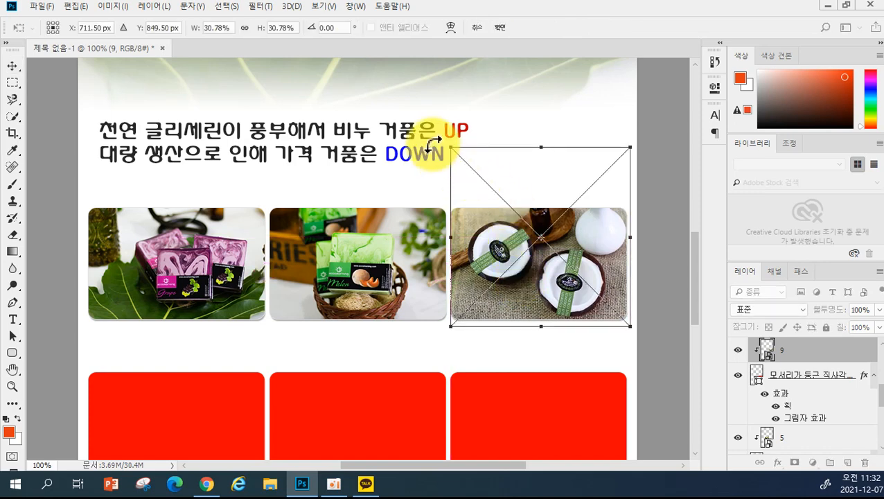
drag(451, 151, 452, 150)
drag(475, 270, 485, 270)
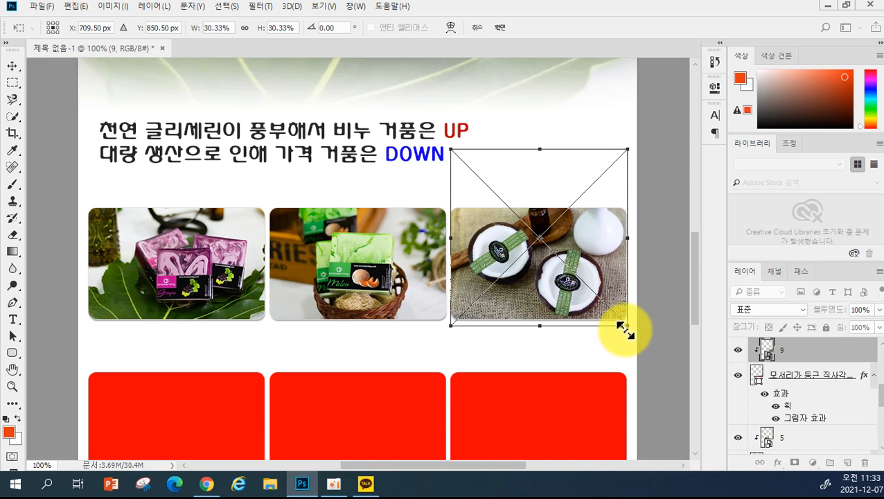
drag(623, 329, 627, 332)
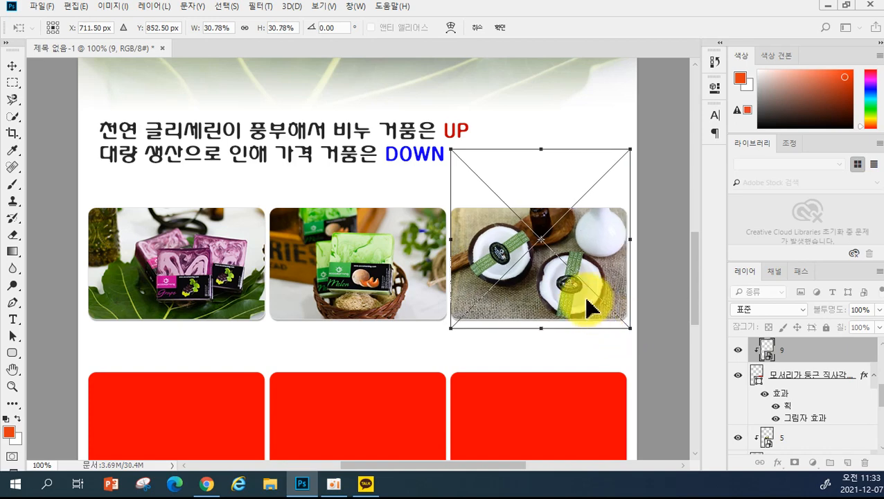
drag(574, 302, 575, 288)
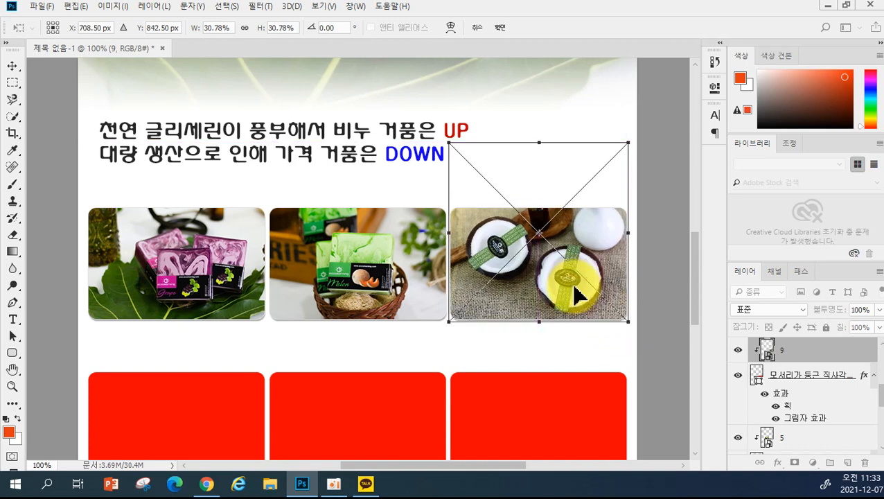
key(Return)
scroll(221, 329, down, 2)
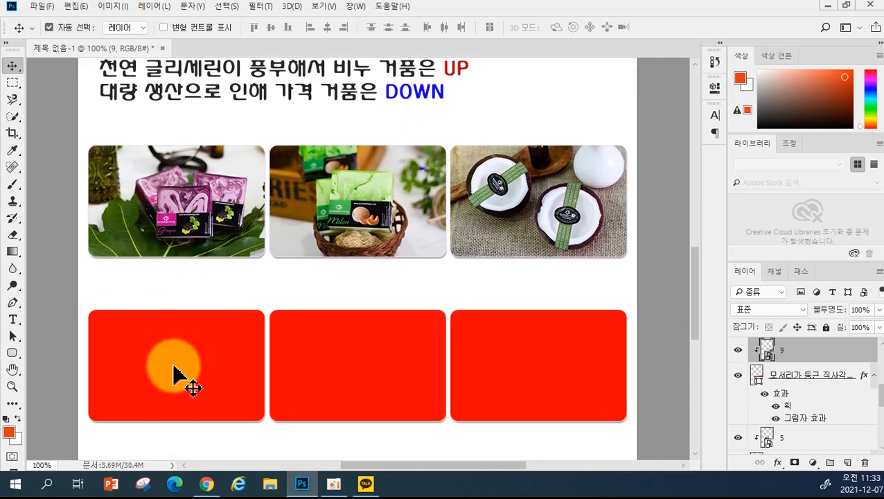
- Select the first lower-row box and place photo 6 of the pink soaps
click(178, 374)
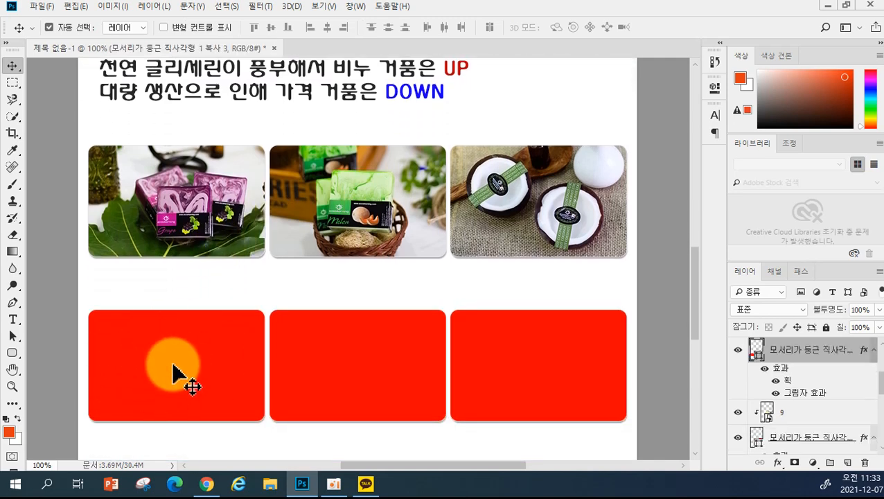
click(40, 8)
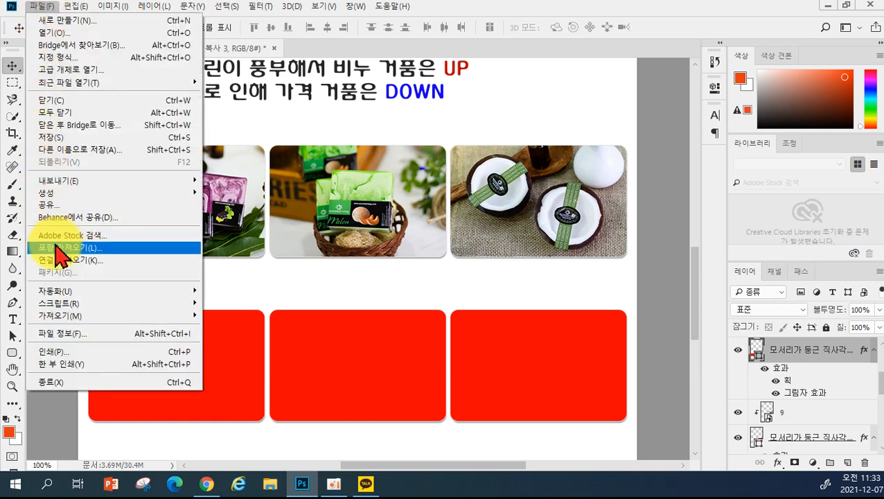
click(58, 249)
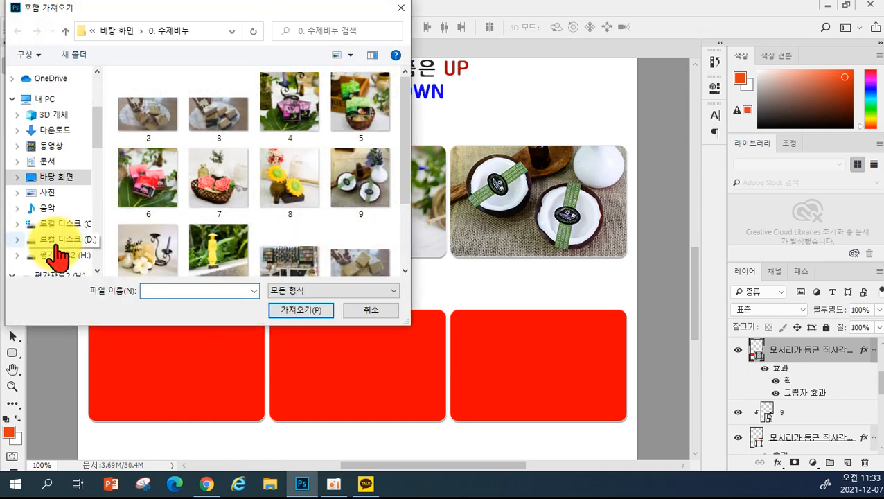
click(134, 185)
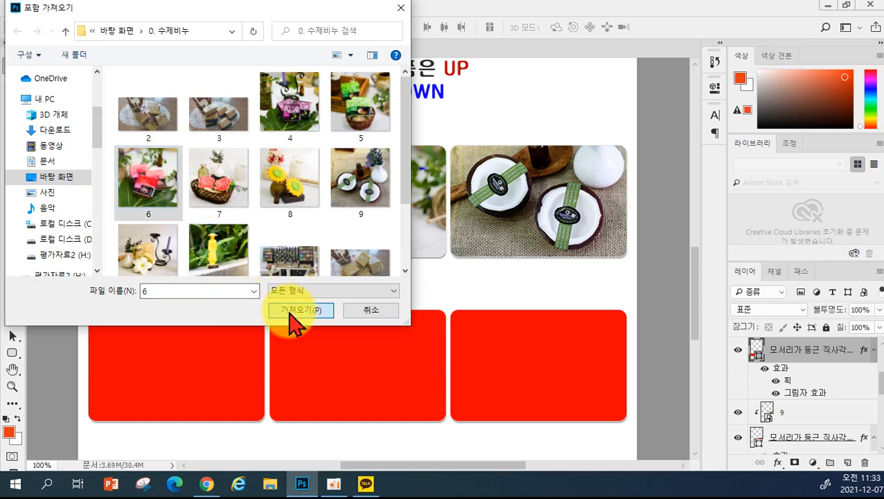
click(295, 311)
scroll(633, 104, up, 3)
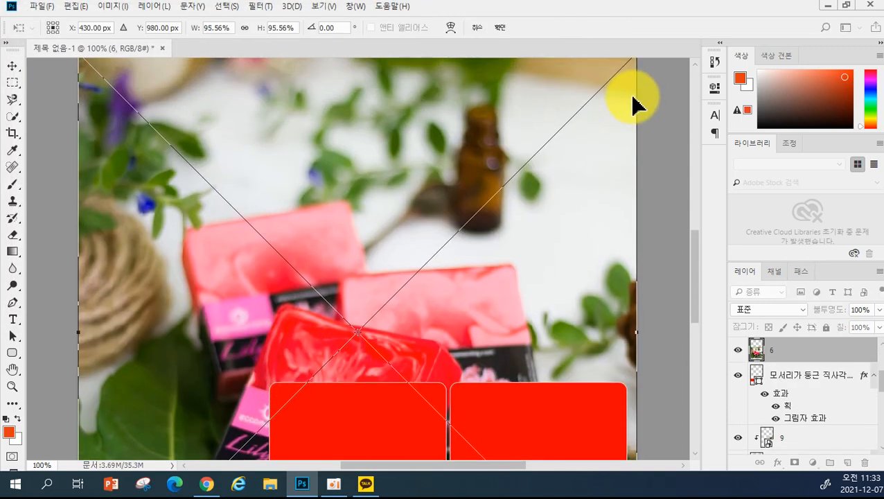
scroll(632, 100, up, 1)
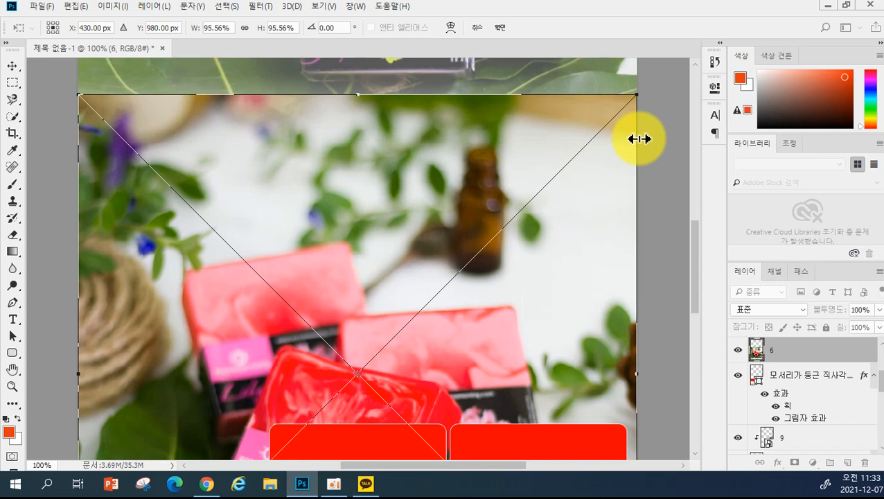
key(ctrl+minus)
key(ctrl+minus)
key(ctrl+minus)
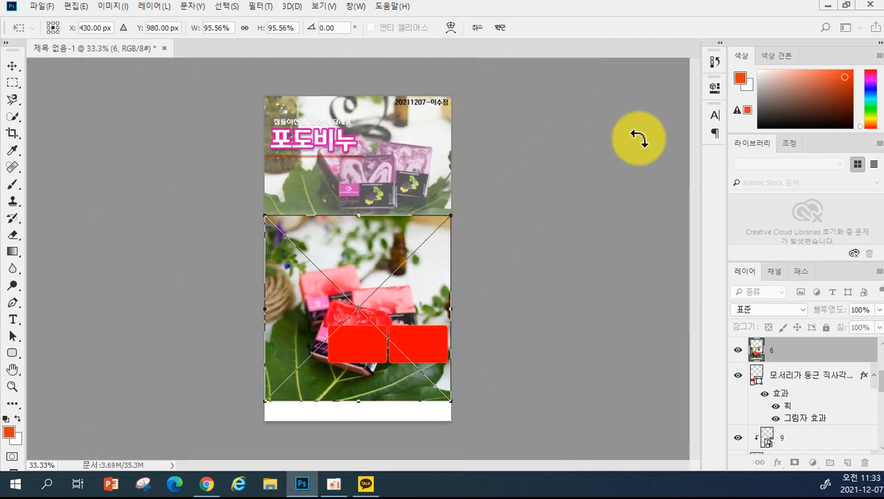
- Shrink photo 6 over the first lower frame and clip it with Ctrl+Alt+G
drag(451, 215, 332, 328)
drag(316, 384, 312, 354)
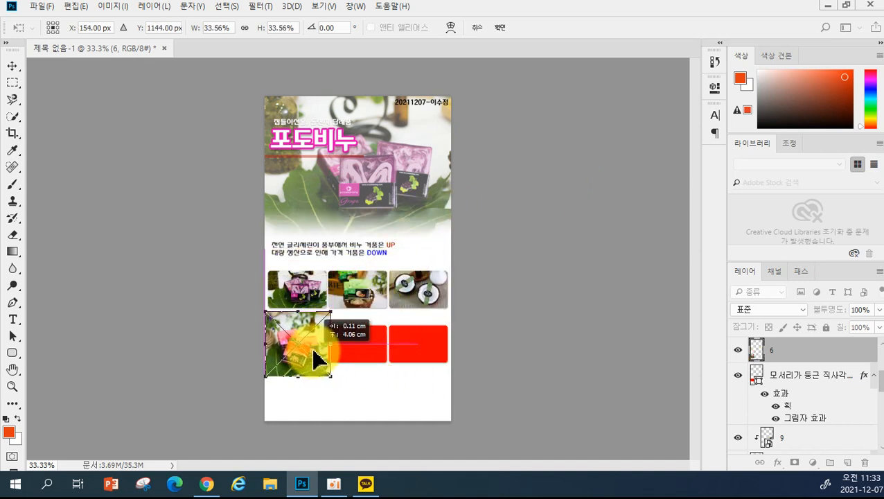
key(Return)
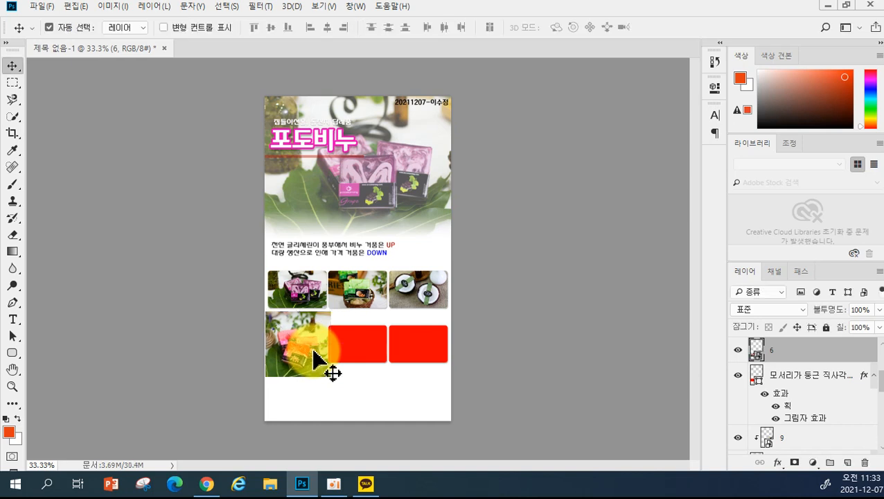
key(ctrl+alt+g)
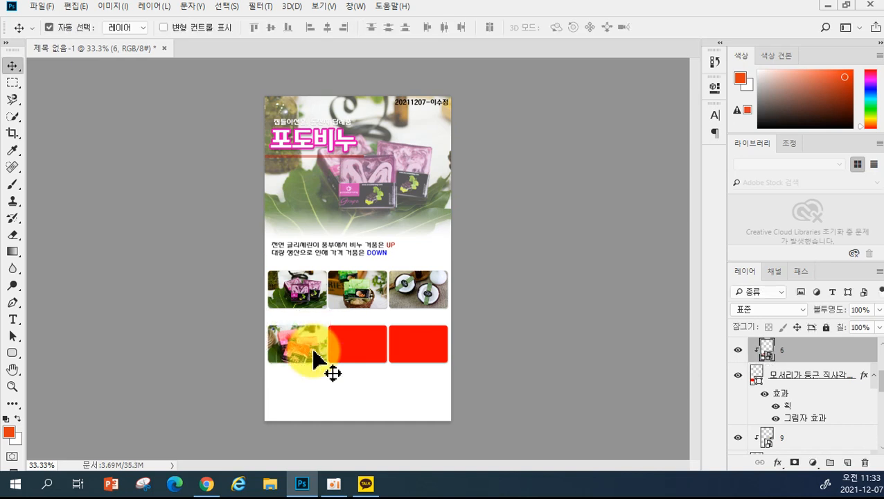
drag(311, 346, 270, 341)
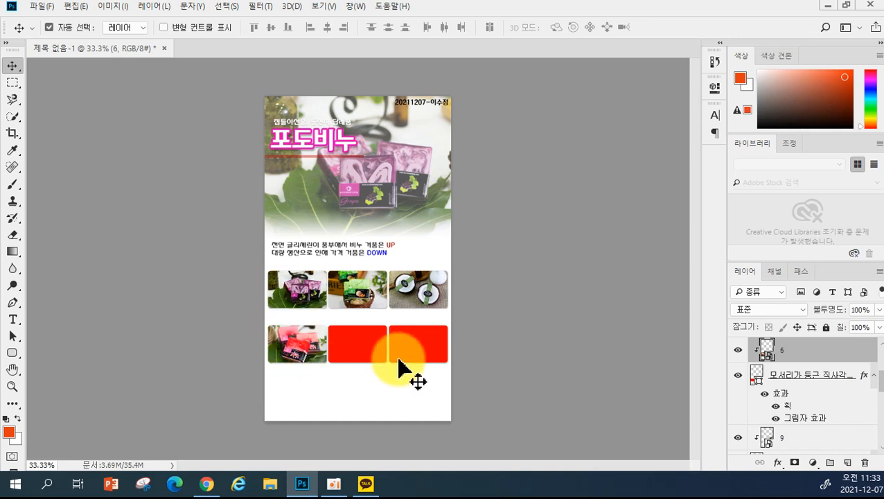
- Readjust photo 6's size and position with Ctrl+T to fill the frame
key(ctrl+t)
drag(330, 308, 325, 313)
drag(316, 370, 318, 353)
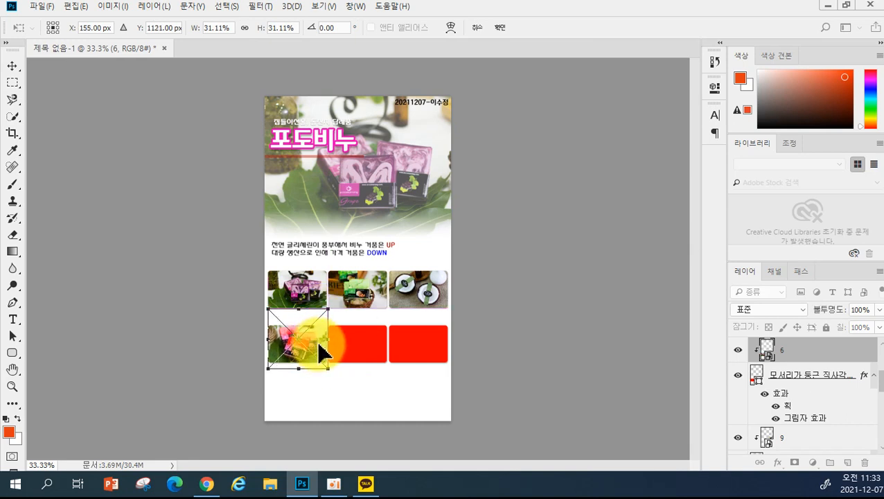
key(Return)
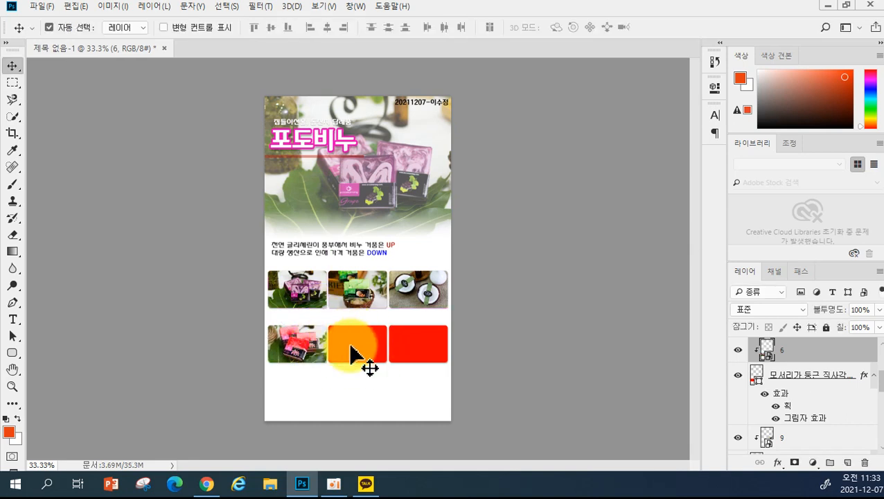
drag(352, 341, 370, 342)
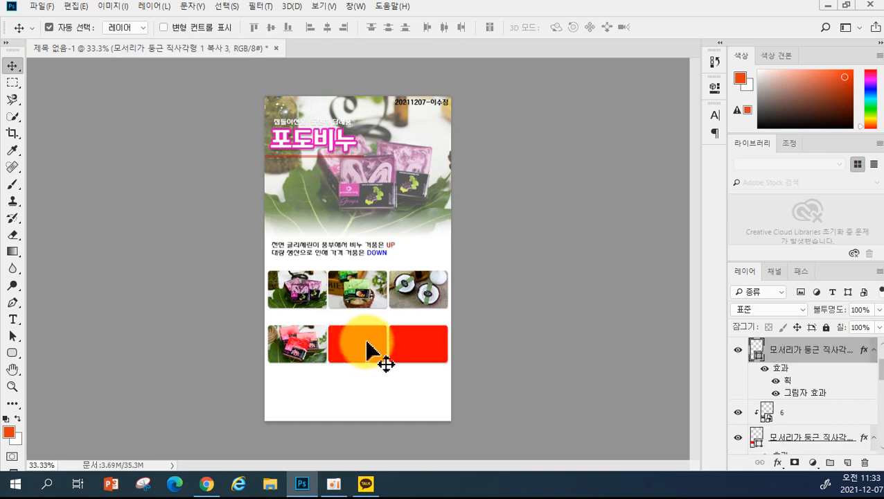
- Place photo 7, the basket of rose soaps, as an embedded image
click(43, 8)
click(70, 248)
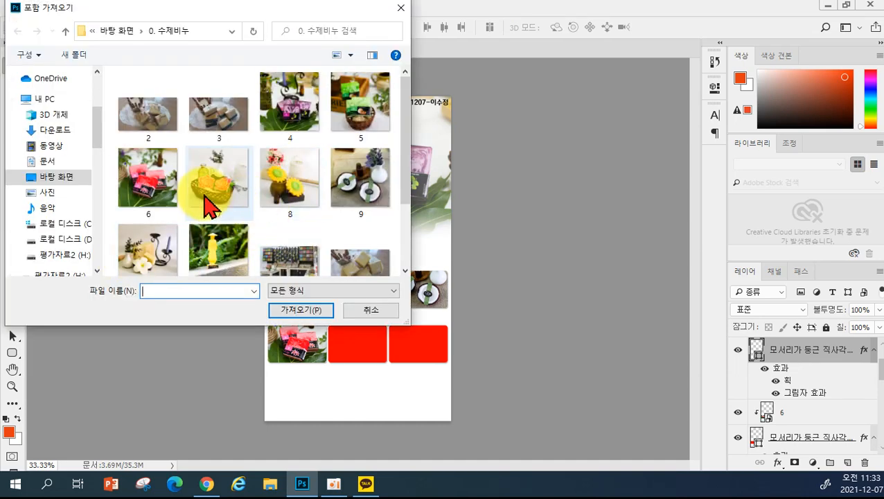
click(207, 202)
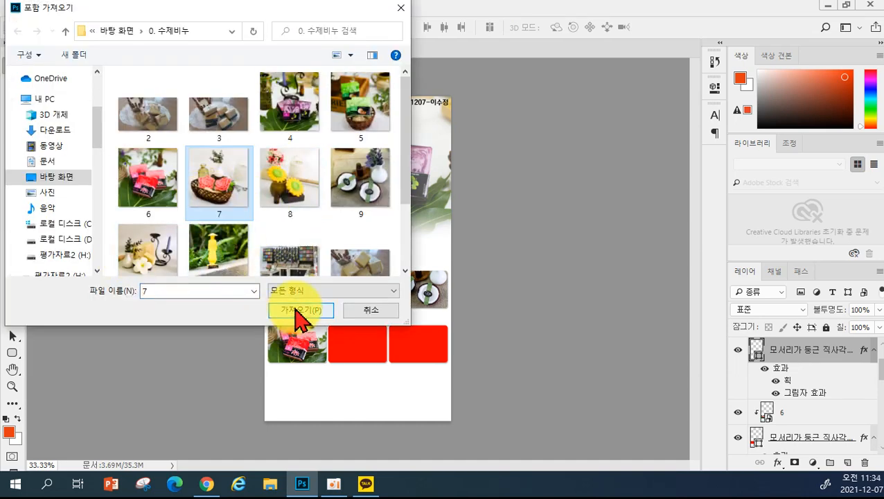
click(298, 310)
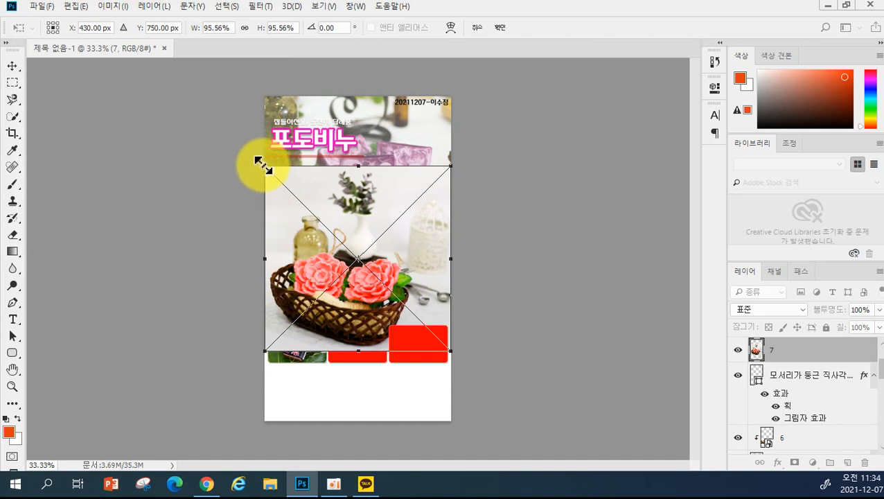
- Shrink photo 7 onto the middle lower frame and clip it to that frame
drag(261, 164, 388, 290)
drag(399, 320, 347, 332)
key(Return)
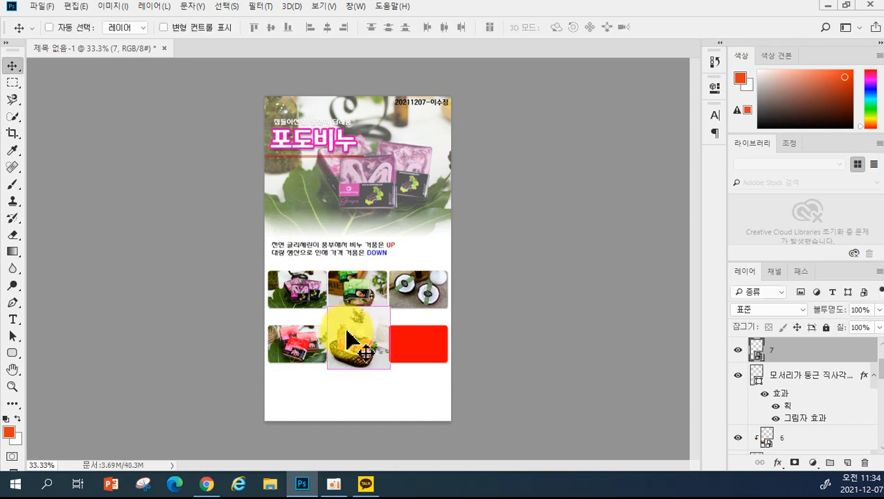
key(ctrl+alt+g)
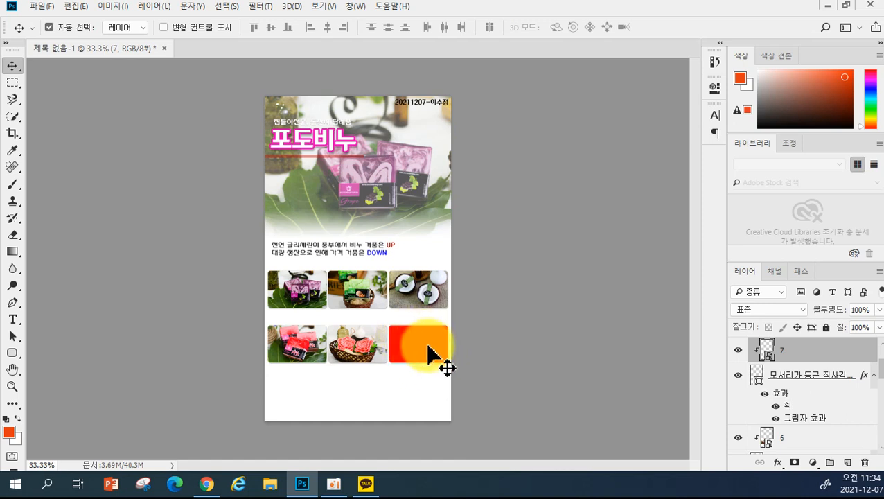
alt+click(418, 355)
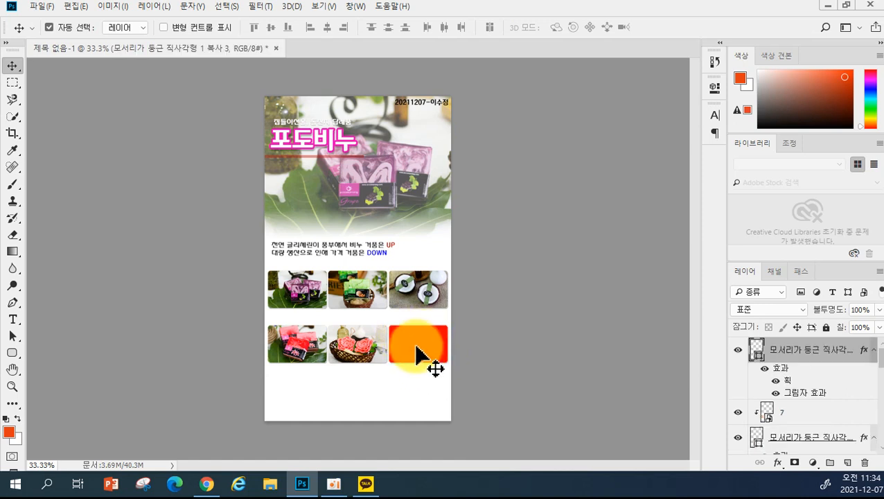
- Place sunflower photo 8, shrink it into the bottom-right frame, and clip it with Ctrl+Alt+G
click(42, 6)
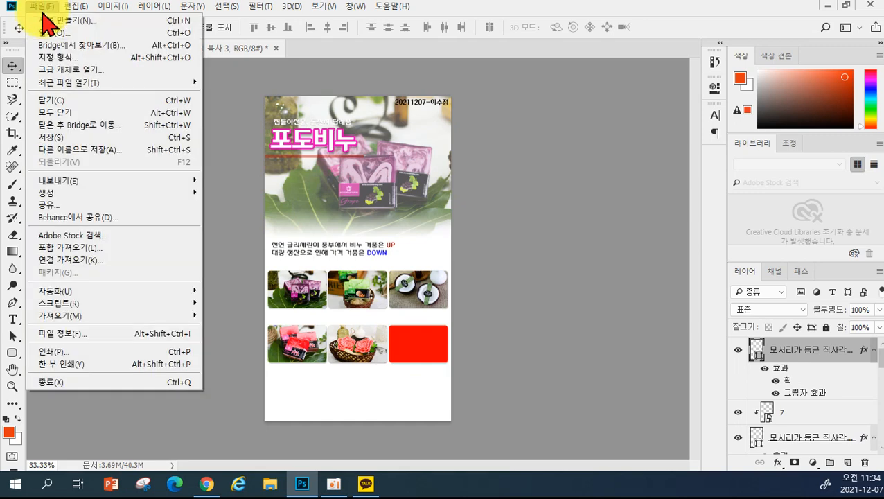
click(72, 253)
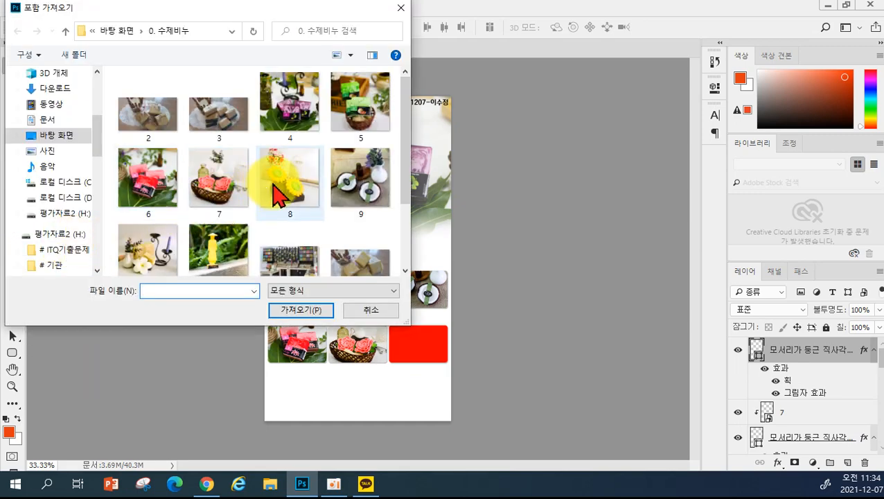
click(274, 187)
click(300, 311)
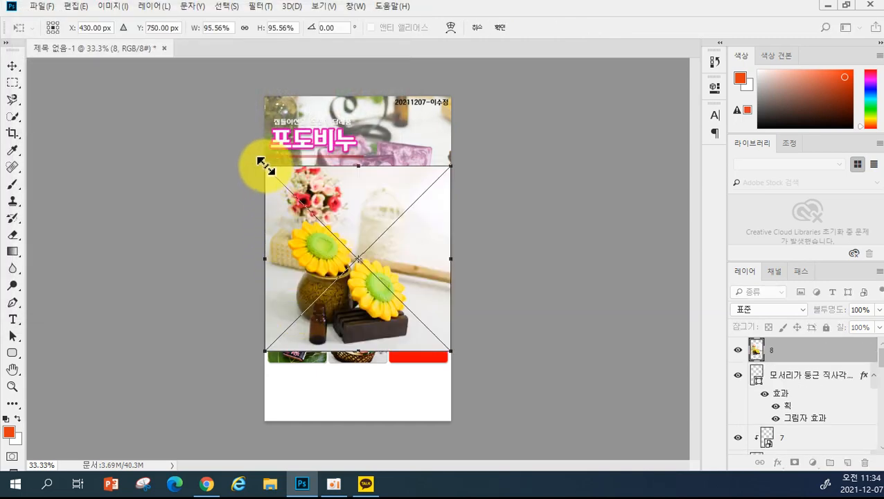
drag(260, 162, 381, 299)
drag(400, 338, 399, 355)
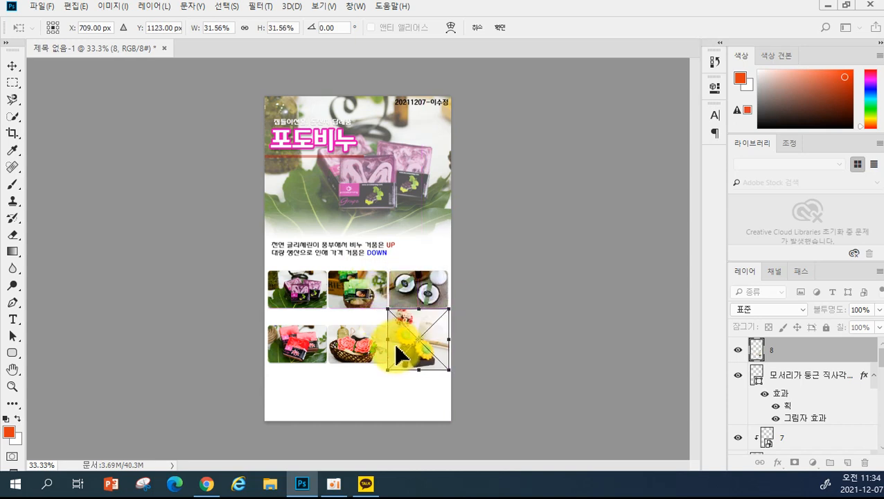
key(Return)
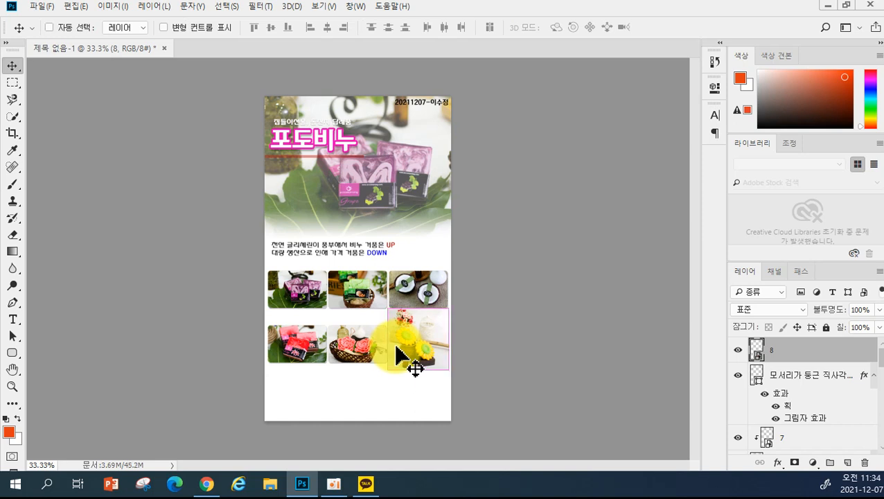
key(ctrl+alt+g)
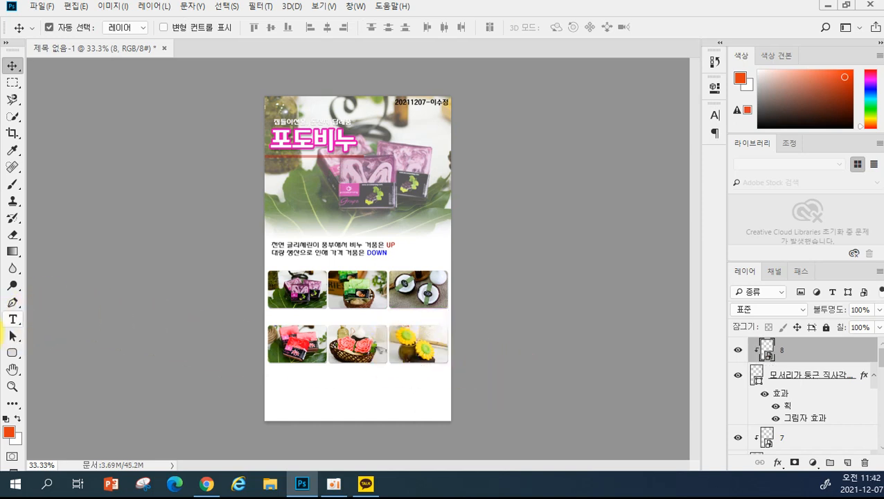
- Add a 포도비누 caption between the photo rows in near-black #101010
click(12, 319)
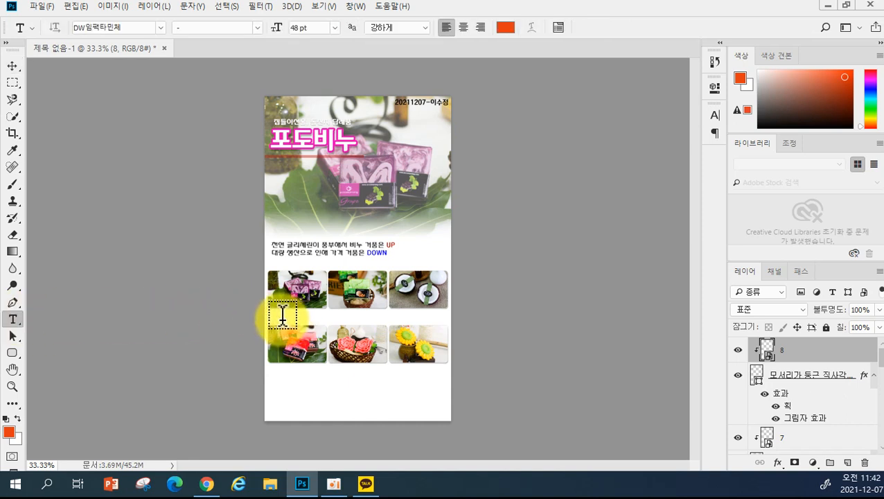
click(283, 316)
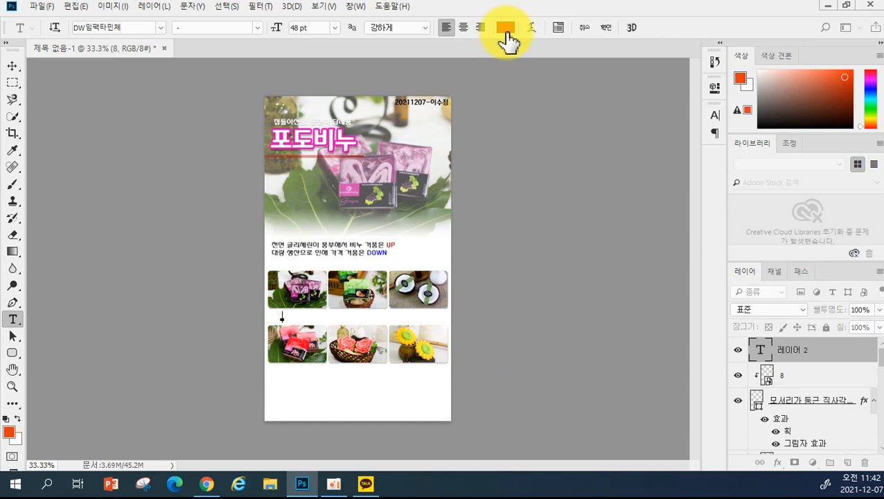
click(513, 25)
drag(420, 211, 371, 263)
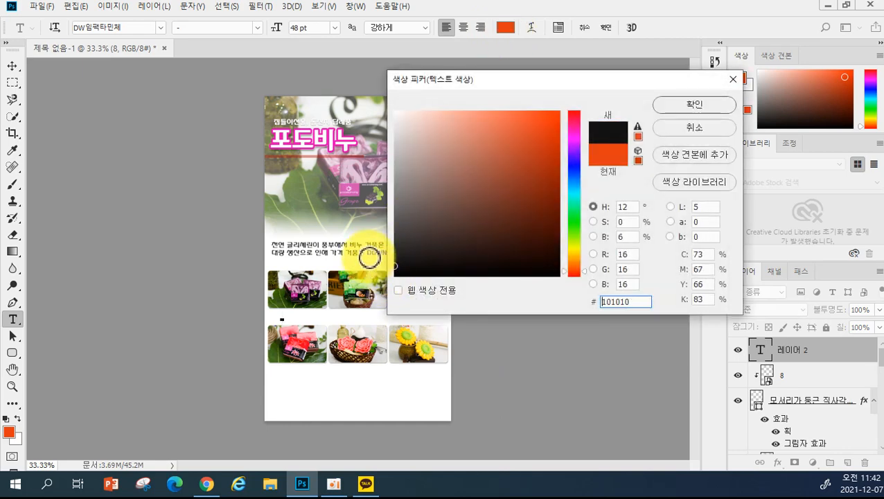
click(696, 105)
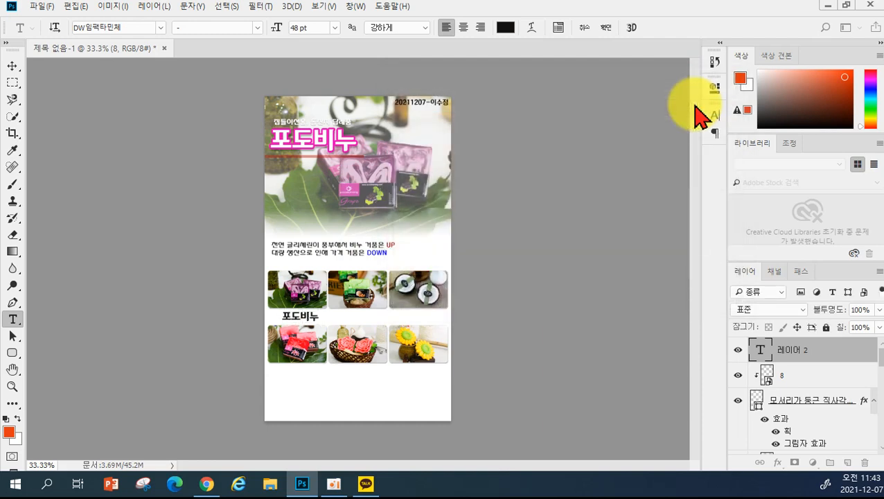
key(ctrl+Return)
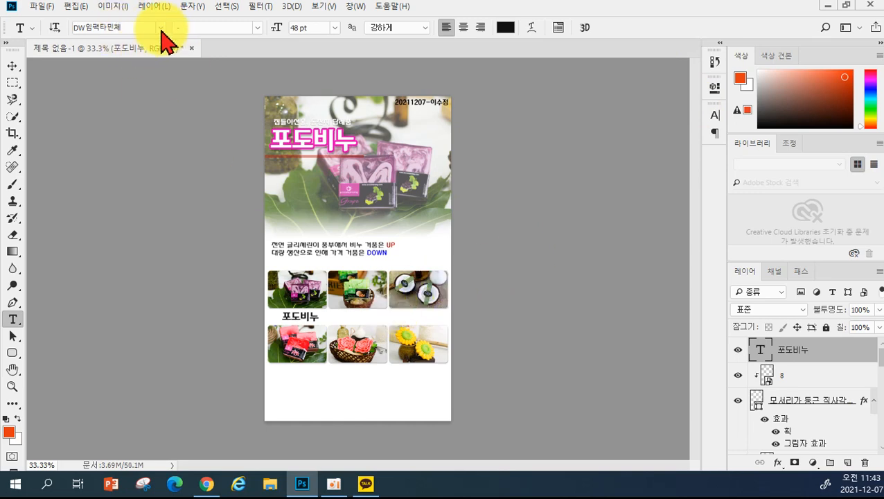
- Set the caption's font to HY수평선M at 30 pt
click(161, 29)
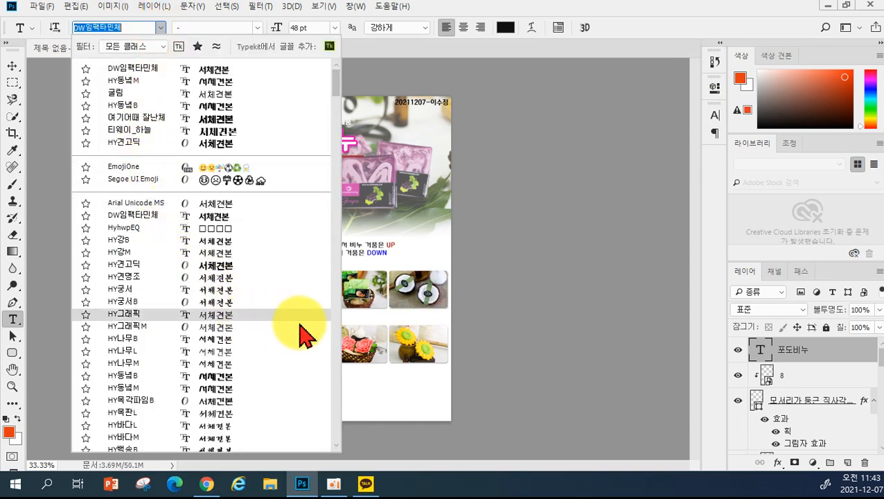
click(210, 402)
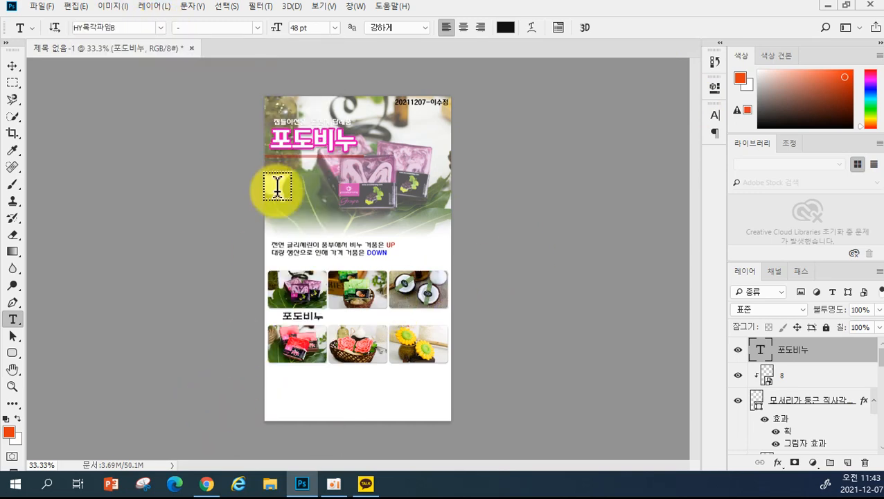
click(160, 27)
scroll(167, 378, down, 2)
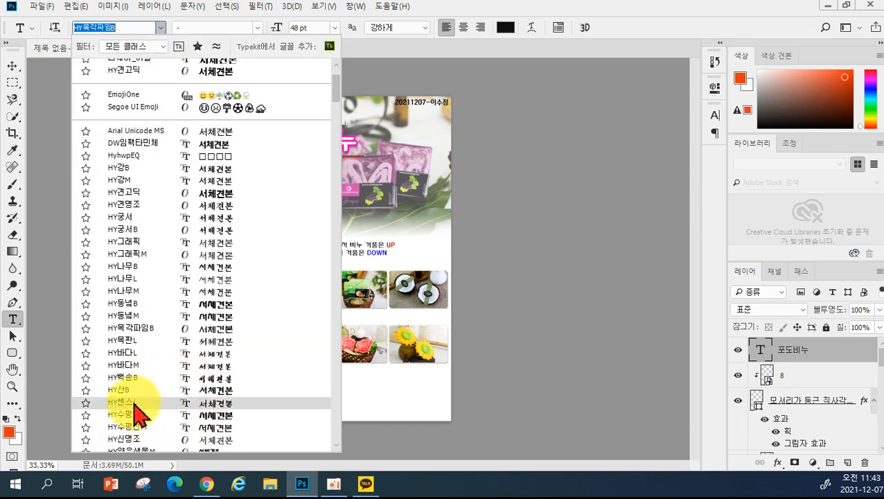
scroll(134, 404, down, 1)
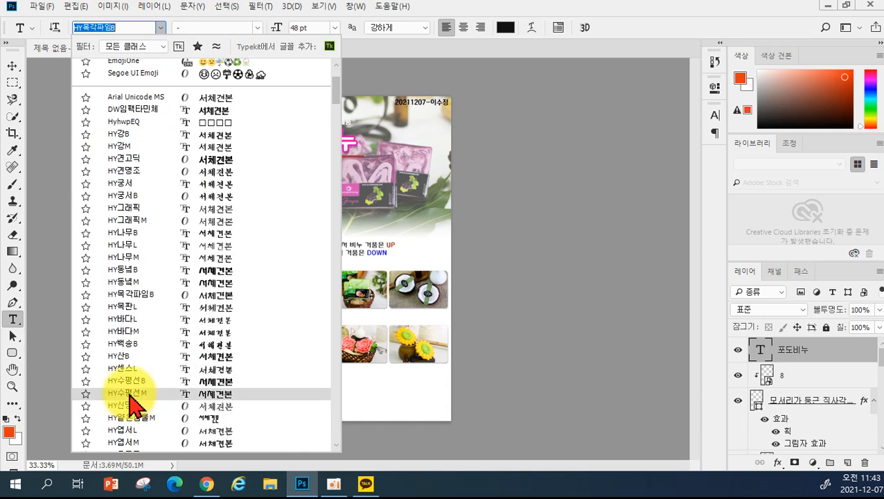
click(130, 393)
click(334, 28)
click(328, 205)
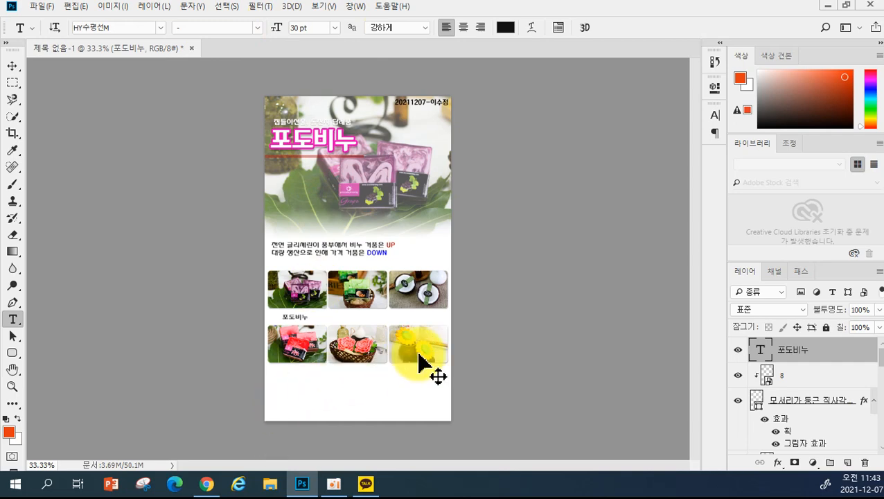
- At 100% zoom, centre the 포도비누 caption under the grape photo and copy it below the melon photo
key(ctrl+plus)
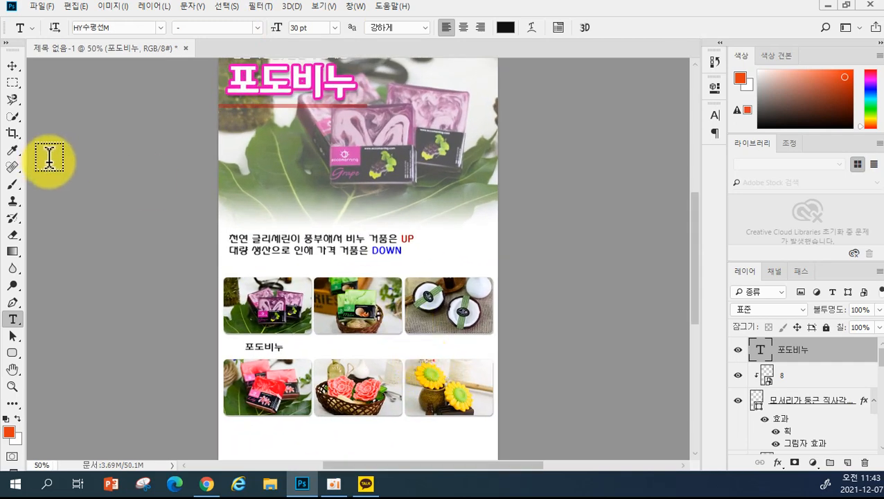
key(ctrl+plus)
key(ctrl+plus)
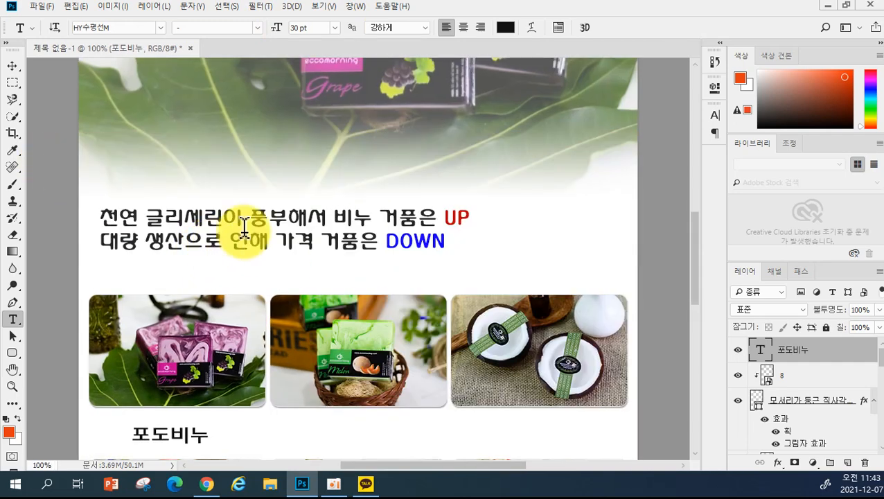
drag(695, 277, 695, 315)
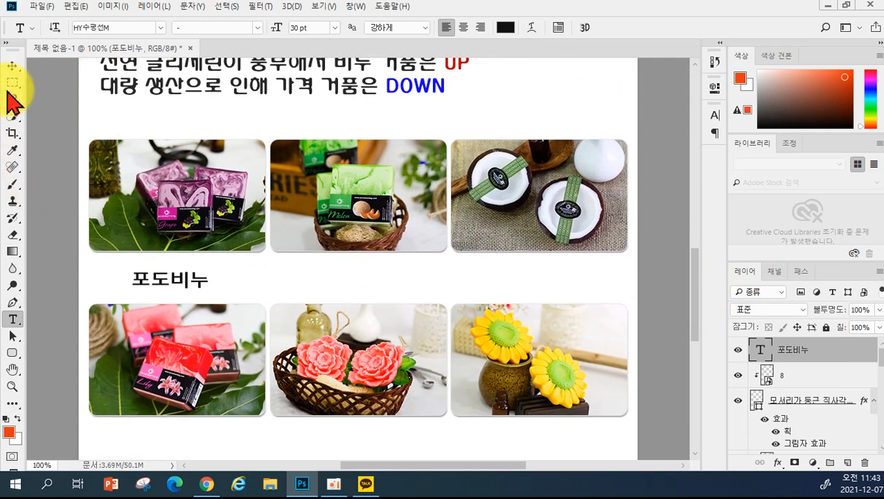
click(12, 65)
drag(162, 275, 172, 273)
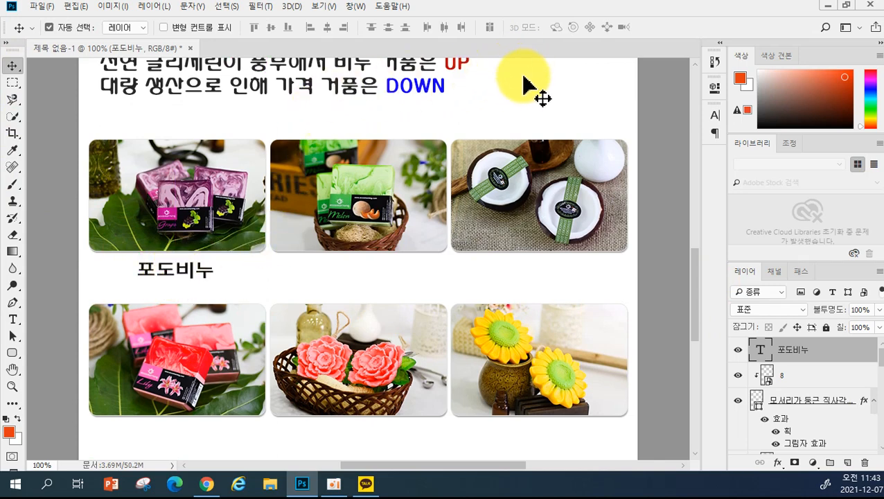
click(12, 320)
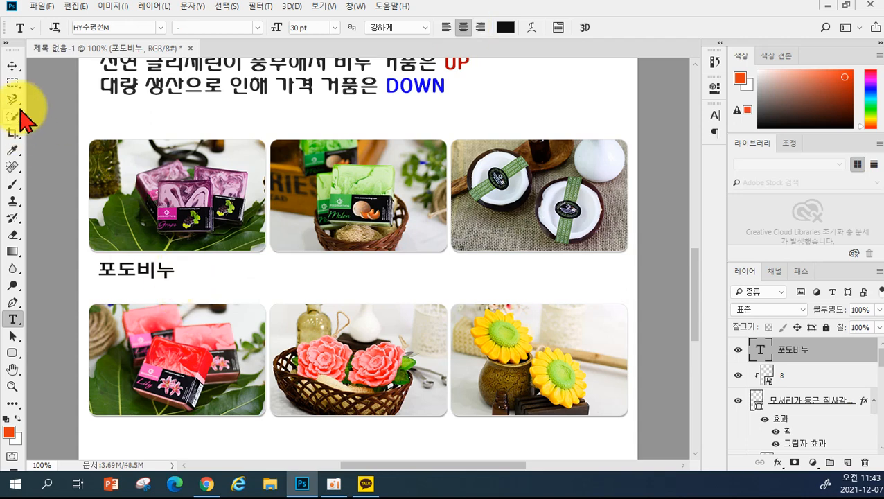
click(13, 66)
drag(122, 266, 185, 278)
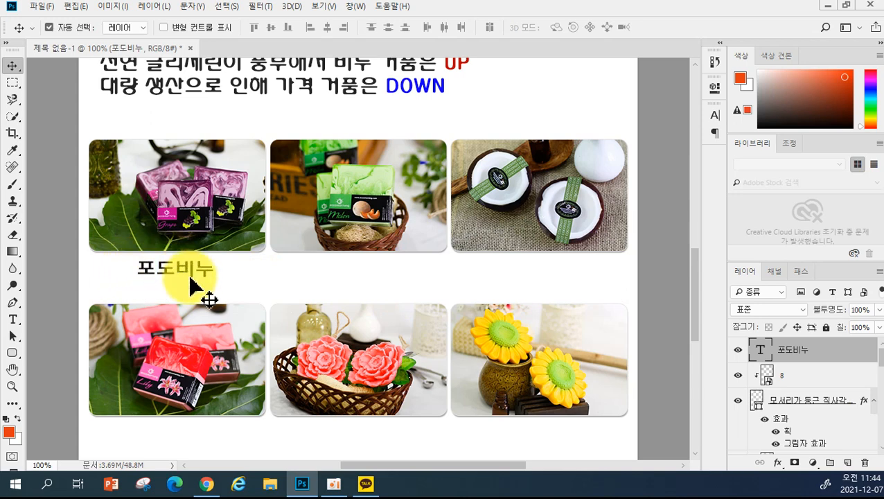
drag(179, 275, 547, 447)
- Edit the top-row captions, renaming the right one 코코넛비누 in HY수평선M
shift+click(837, 397)
click(13, 320)
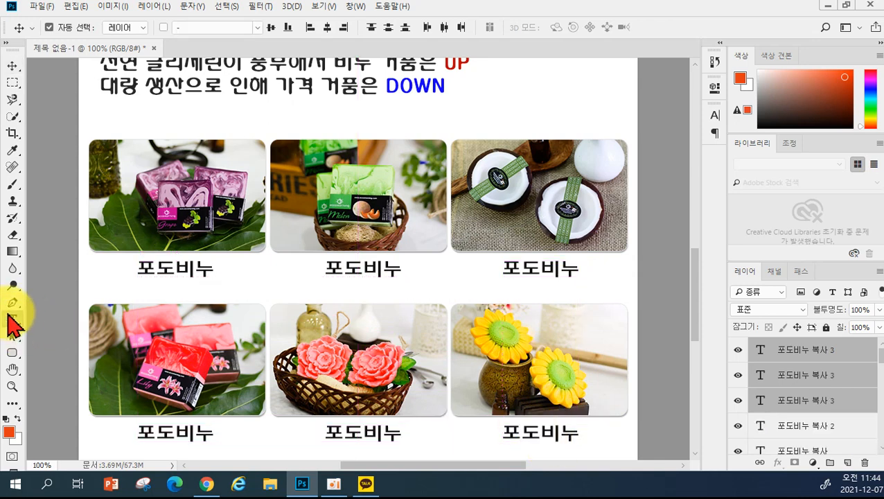
drag(327, 269, 358, 265)
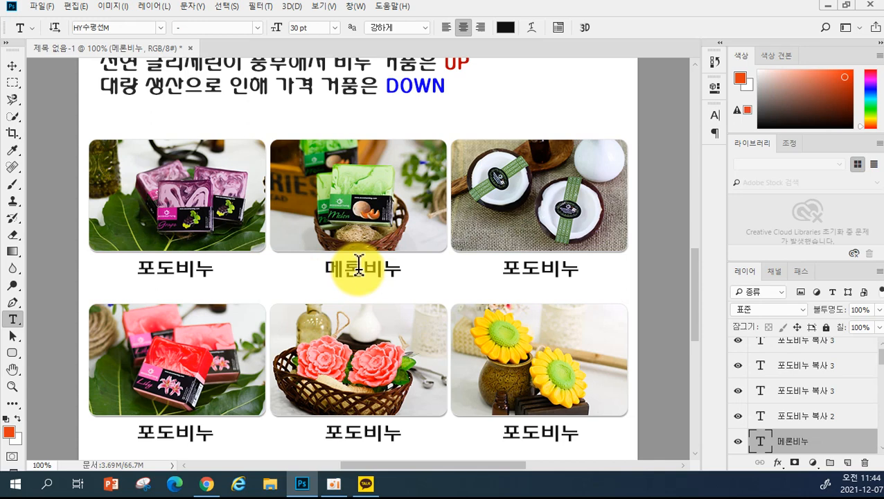
drag(500, 269, 535, 270)
text(ㅋ)
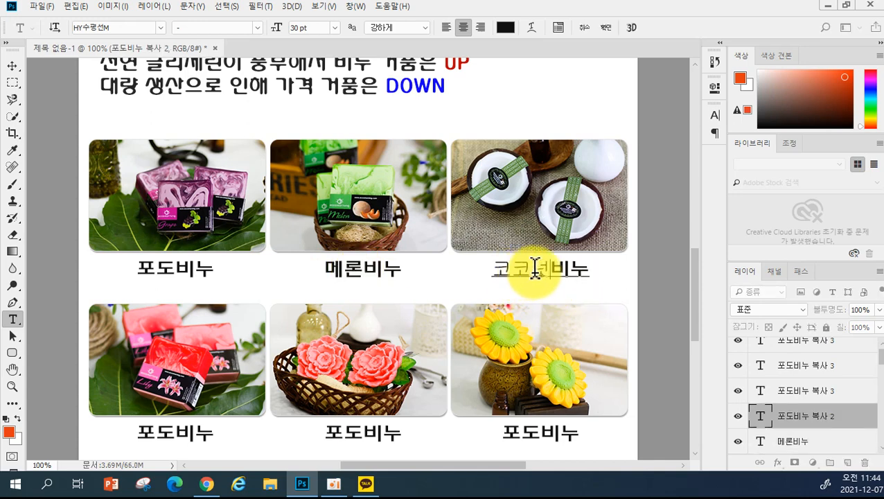
text(코넛)
key(ctrl+Return)
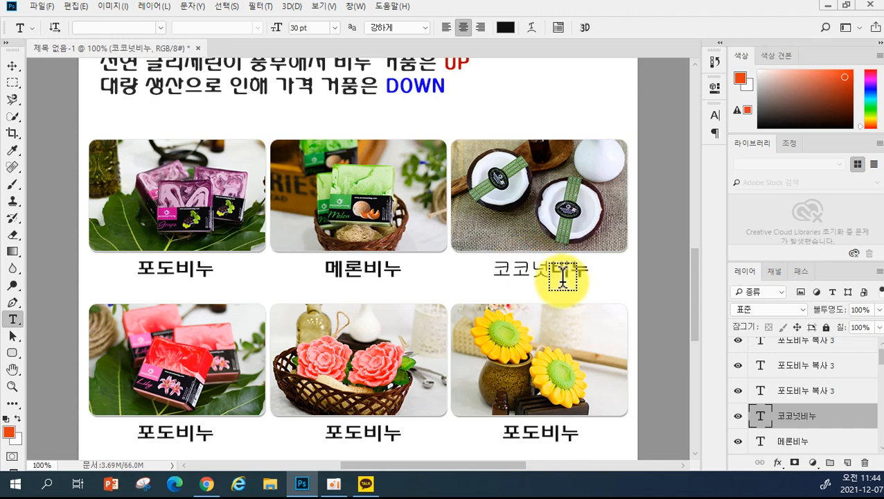
click(163, 27)
scroll(166, 31, up, 3)
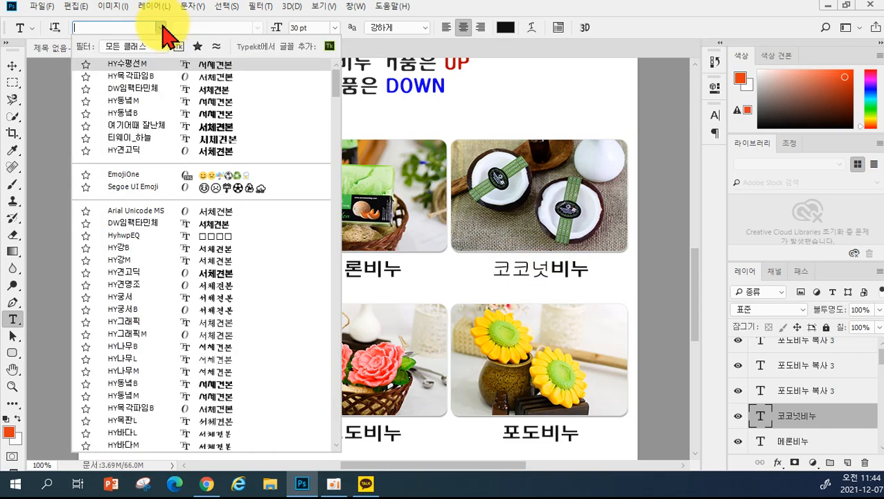
click(138, 81)
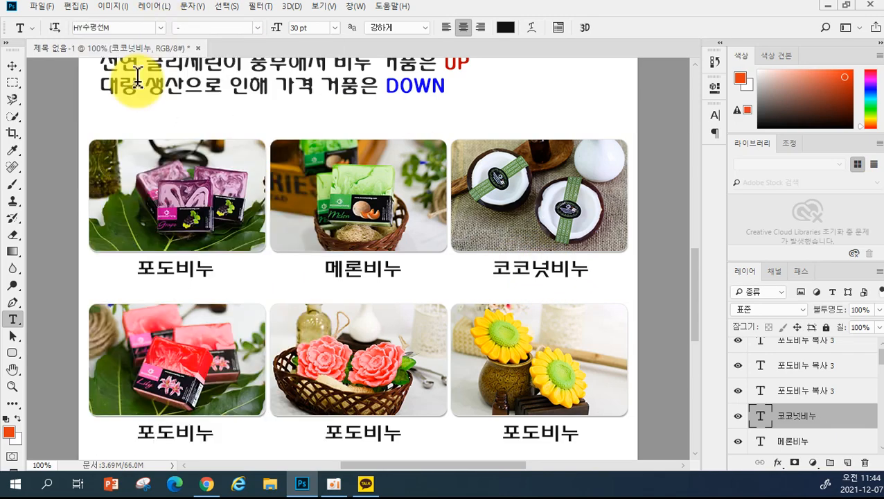
- Rename the bottom-row captions to 백합비누, 카네이션비누 and 해바라기비누
click(144, 431)
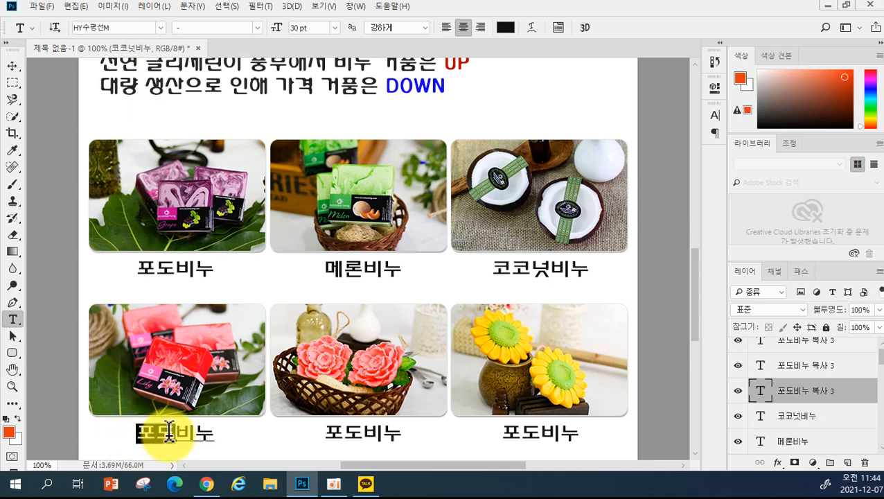
click(170, 431)
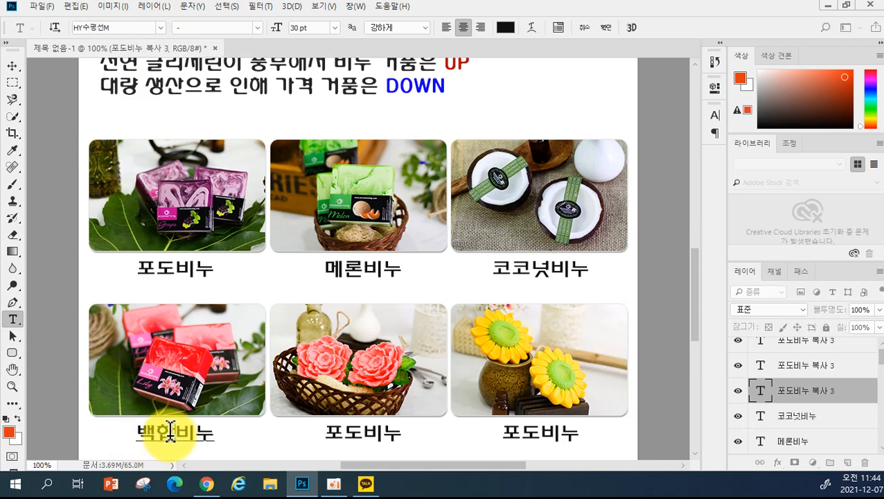
key(ctrl+Return)
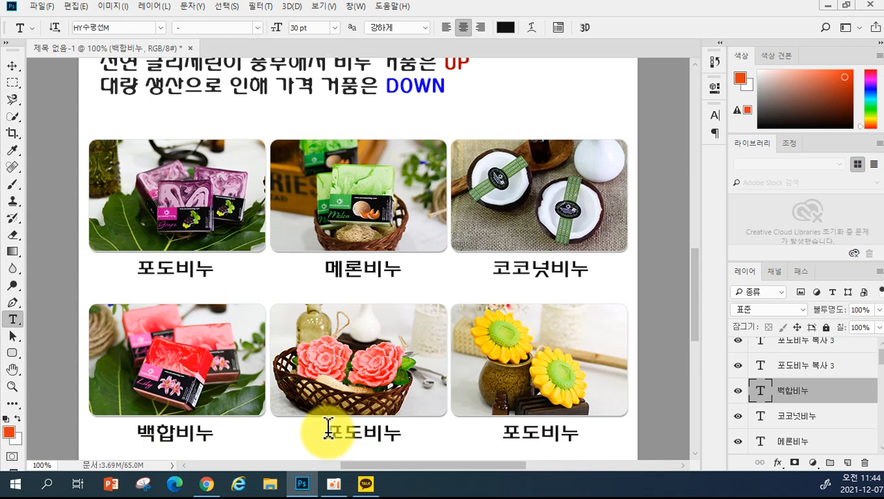
drag(328, 428, 351, 428)
text(ㅋ)
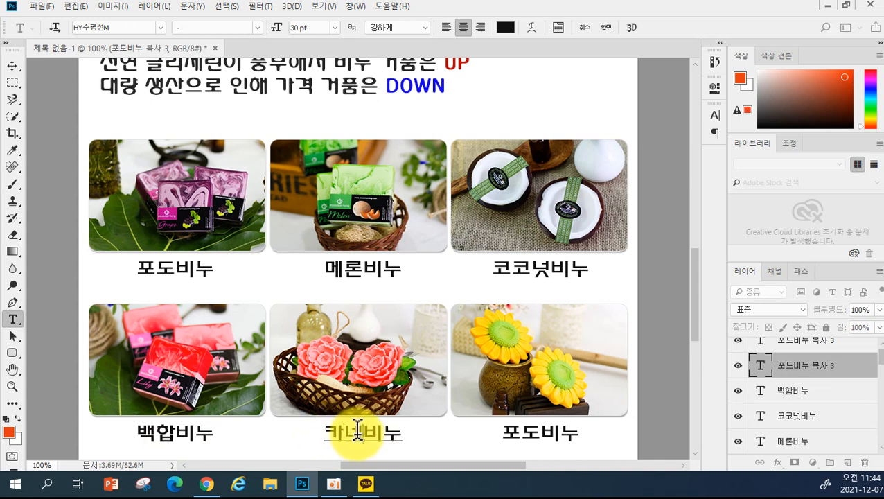
key(ctrl+Return)
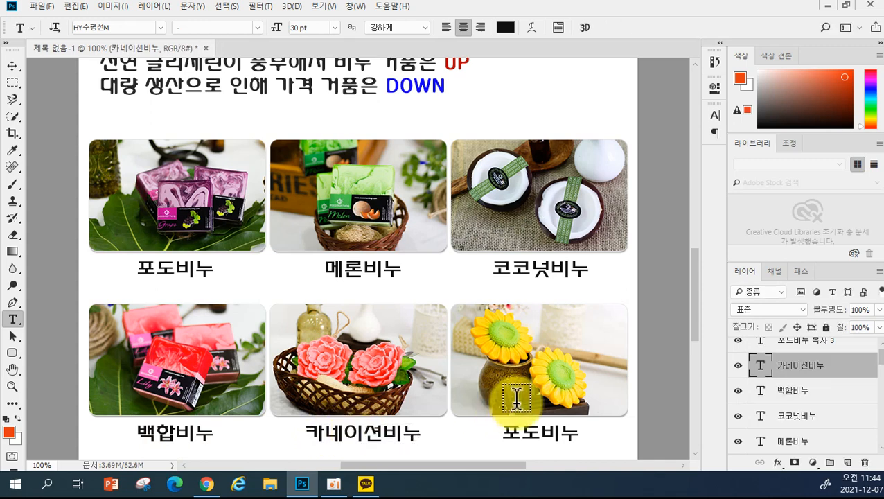
drag(505, 430, 537, 431)
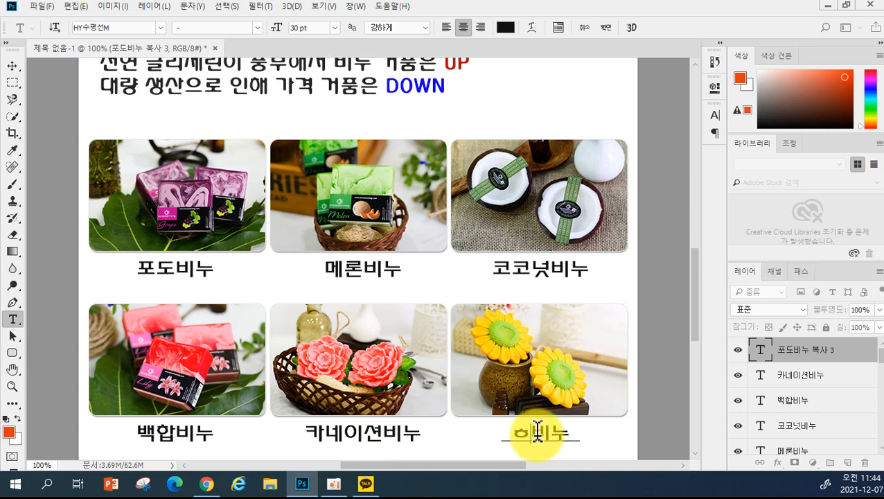
key(ctrl+Return)
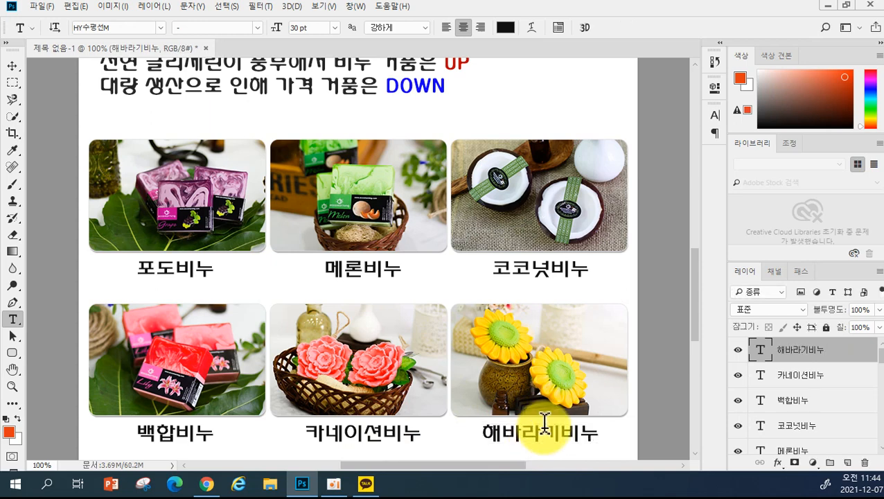
scroll(641, 414, down, 2)
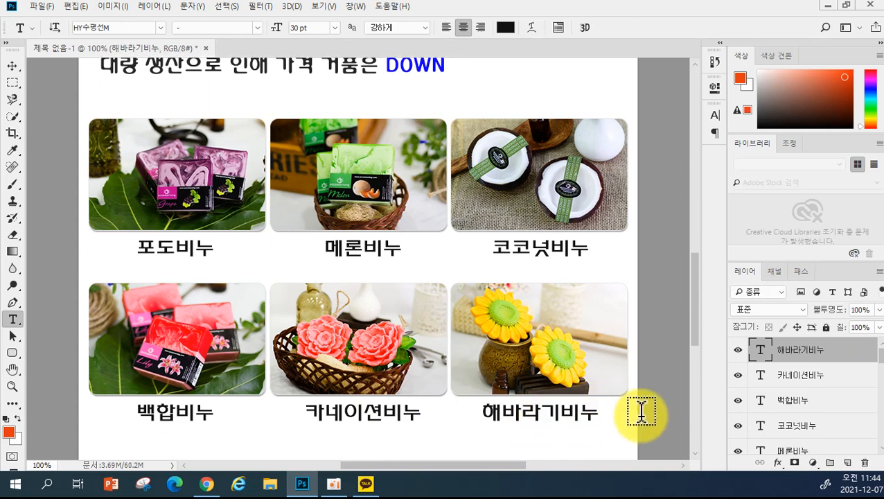
scroll(642, 414, up, 1)
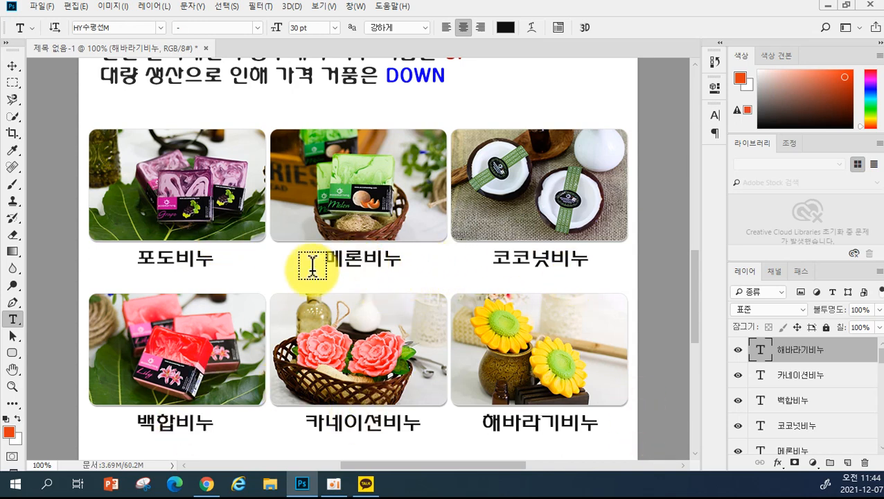
- Undo the caption copies and renames back to the single 포도비누 caption
key(ctrl+z)
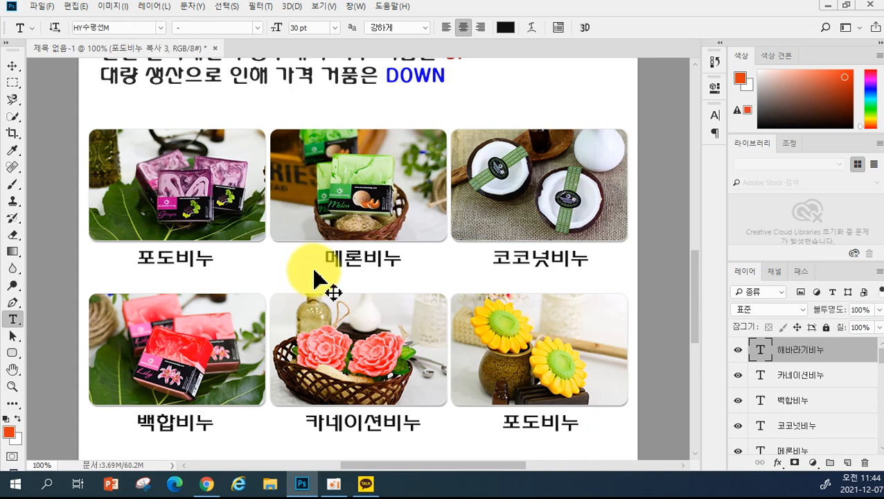
key(ctrl+z)
key(ctrl+z)
key(ctrl+z)
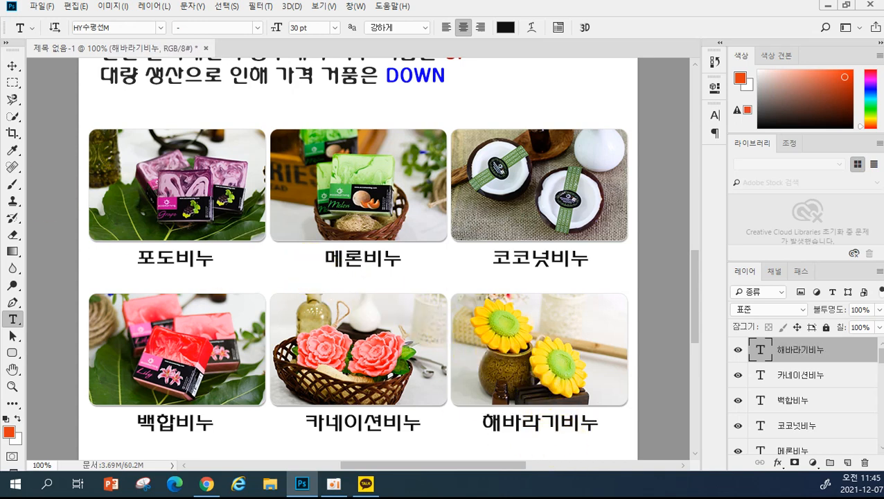
click(12, 65)
key(ctrl+z)
key(ctrl+z)
key(ctrl+z)
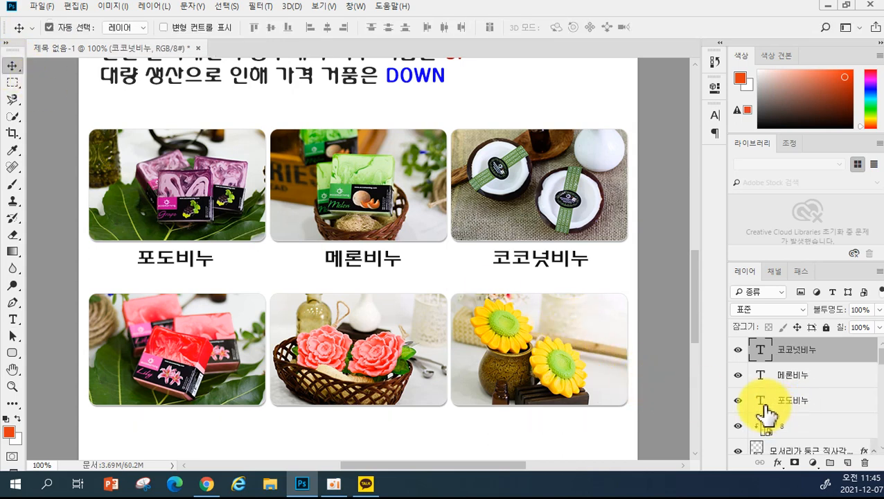
key(ctrl+z)
key(ctrl+z)
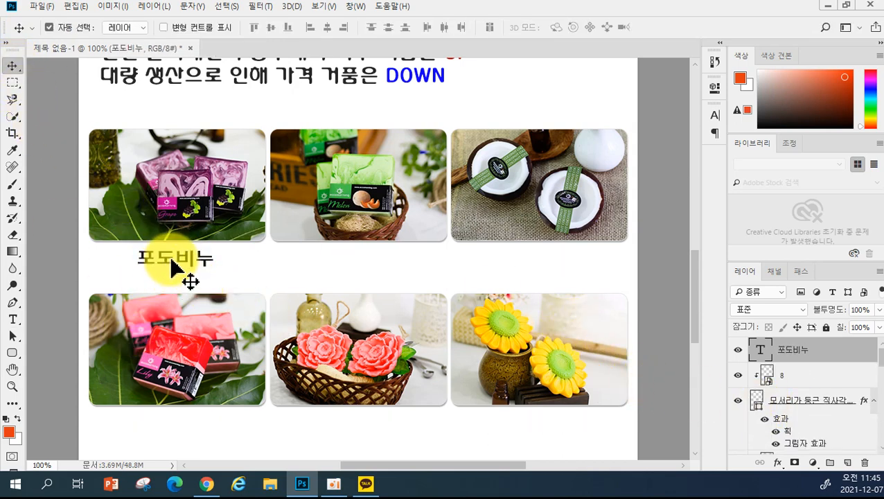
- Copy the 포도비누 caption under the melon and coconut photos in the top row
drag(166, 263, 550, 276)
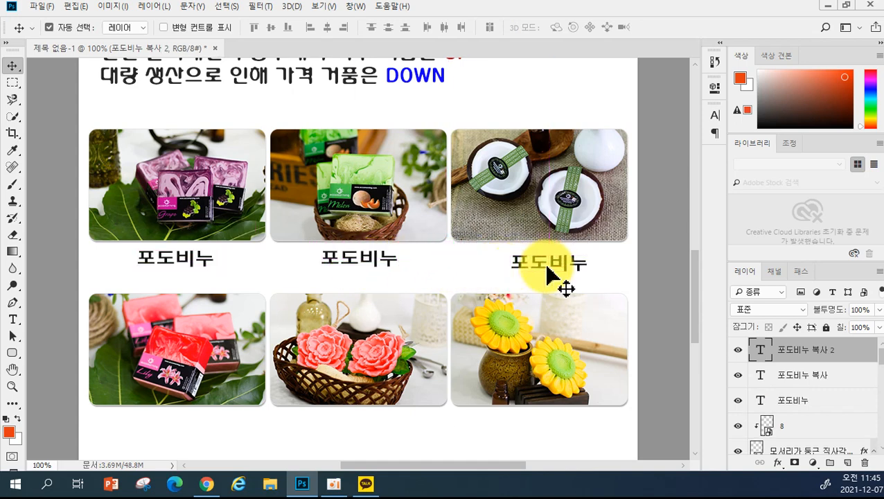
key(ctrl+z)
drag(386, 270, 564, 269)
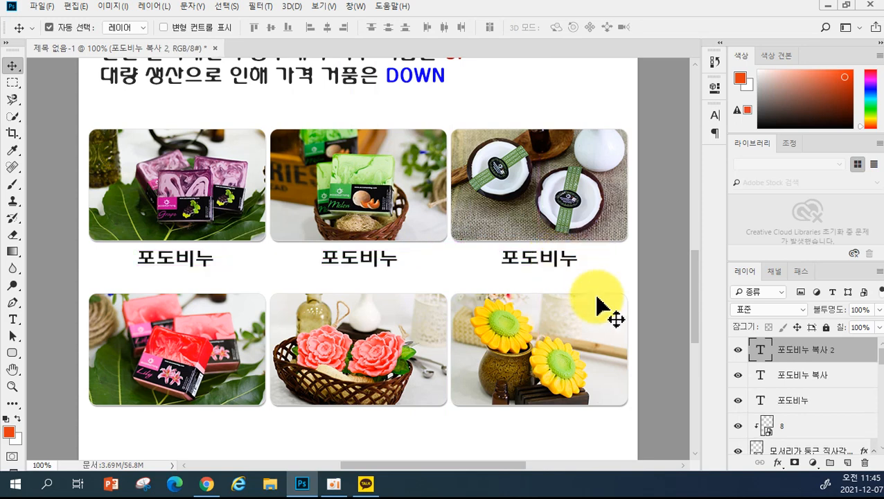
- Select the three top-row caption layers and copy them beneath the bottom-row photos
click(814, 410)
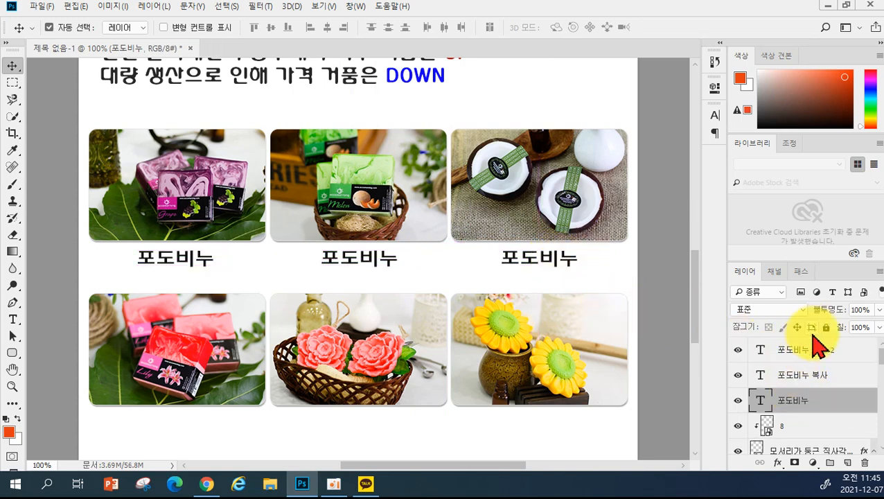
shift+click(808, 350)
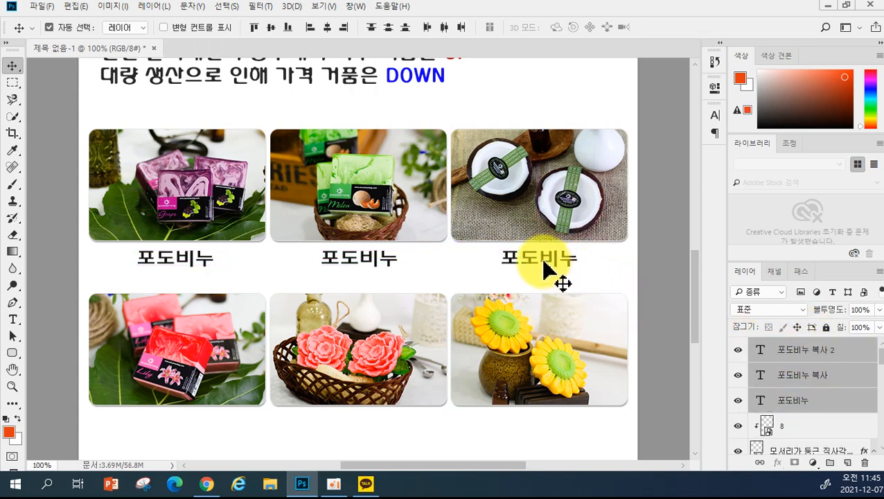
drag(544, 266, 546, 429)
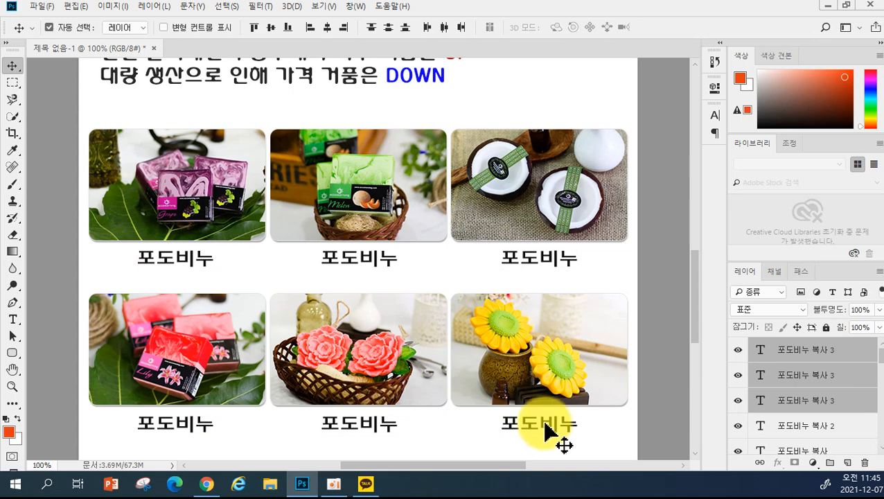
click(11, 320)
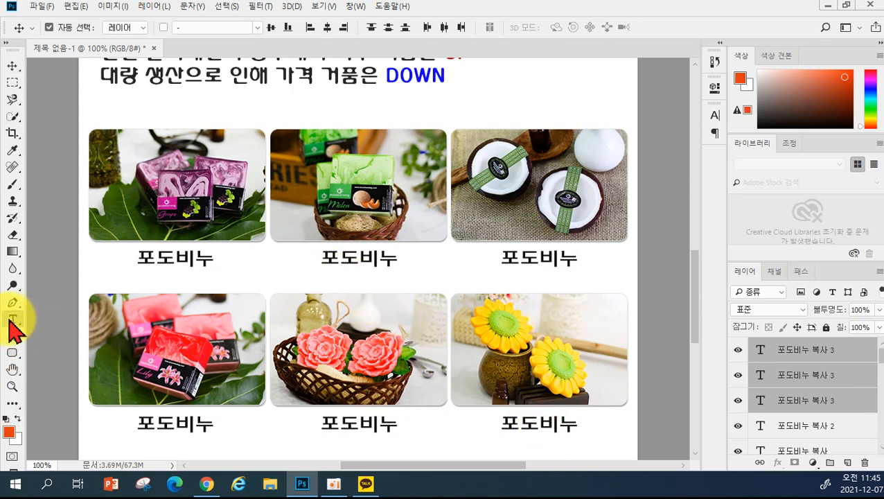
- Rename the top-row copied captions to 메론비누 and 코코넛비누
drag(327, 256, 354, 255)
text(메론)
key(ctrl+Return)
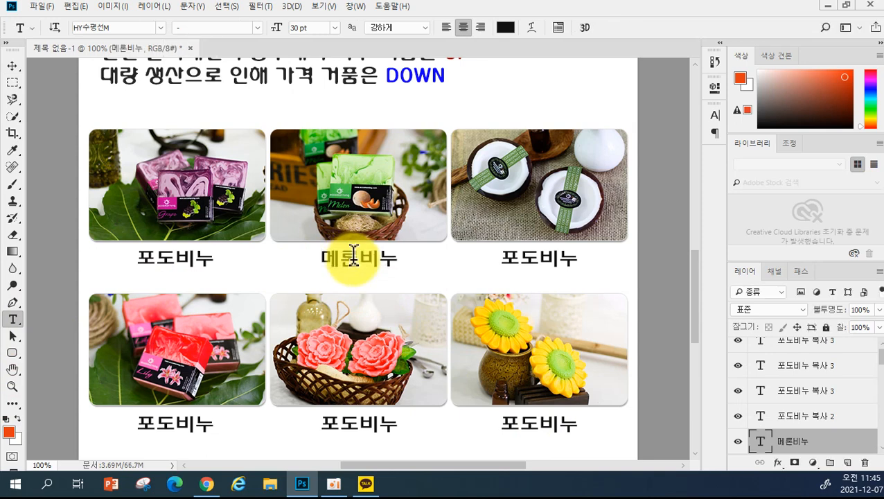
drag(500, 257, 539, 257)
text(ㅋ)
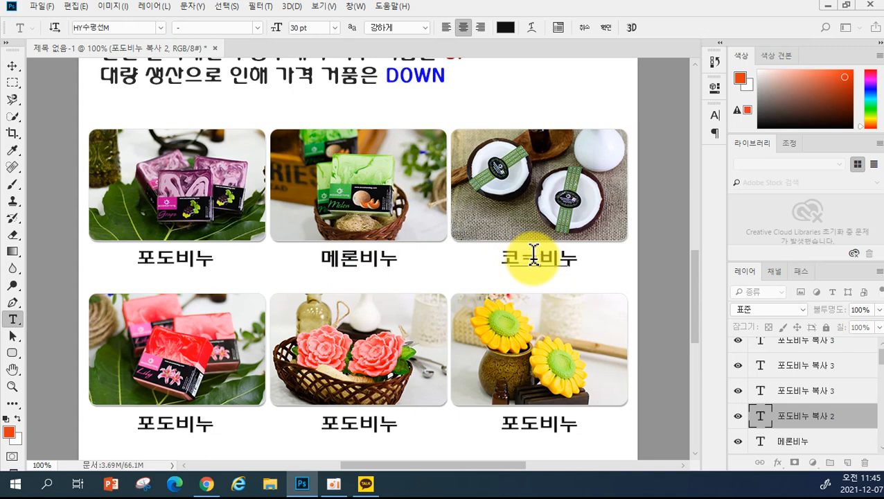
text(코넛)
key(ctrl+Return)
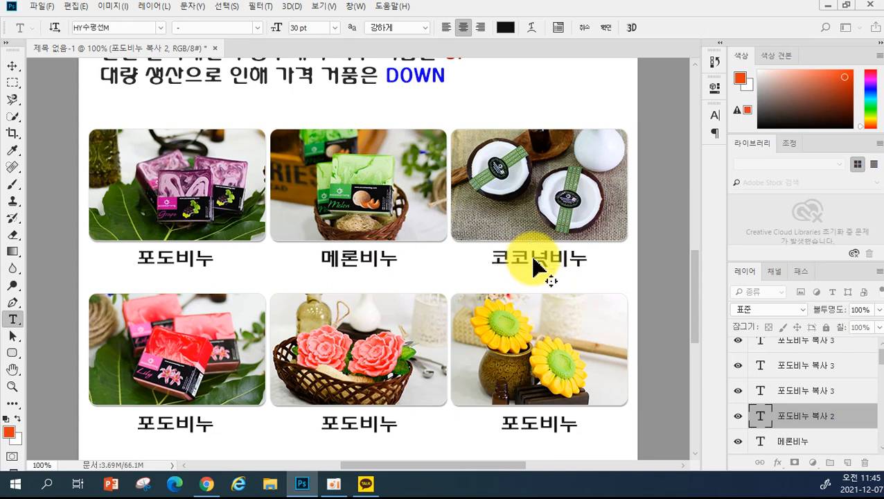
- Rename the bottom-row captions to 백합비누, 카네이션비누 and 해바라기비누, then delete the copies
drag(137, 424, 170, 418)
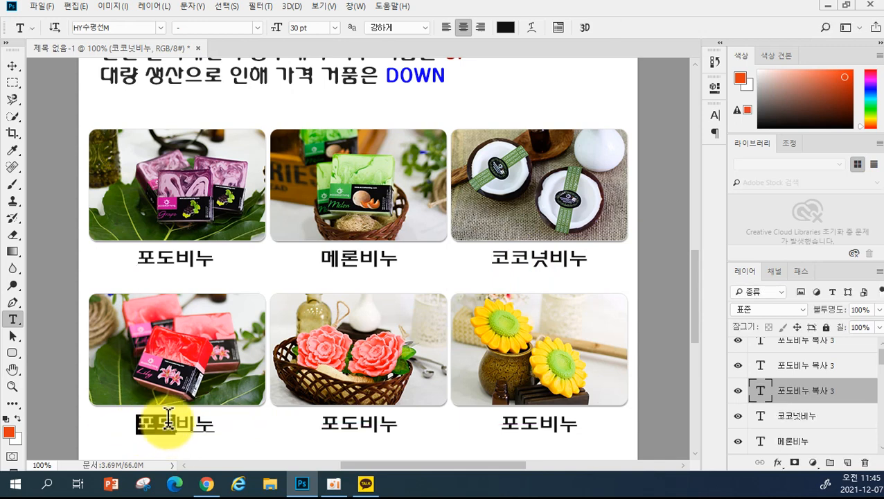
text(ㅂㅐㄱ)
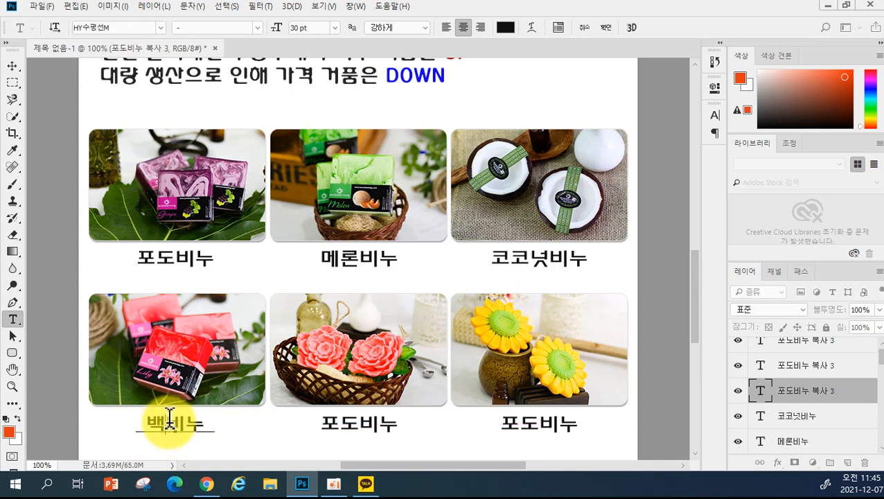
text(합)
key(ctrl+Return)
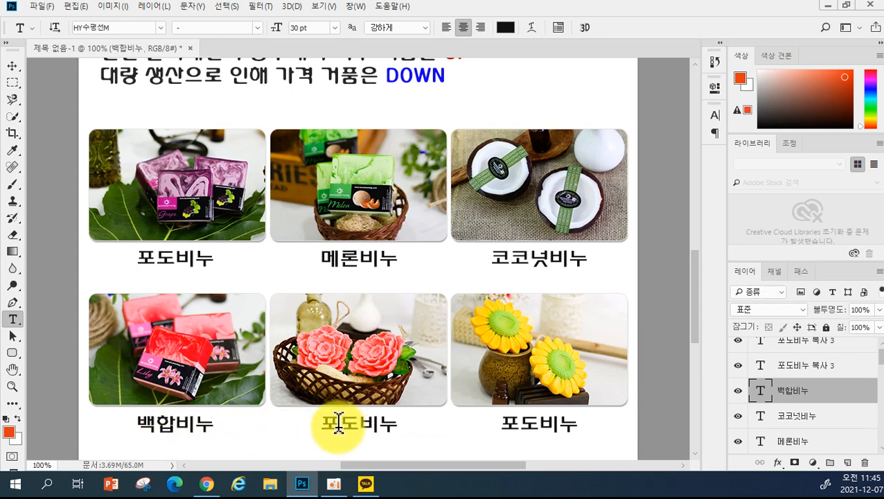
drag(321, 420, 345, 425)
text(ㅋㅏ네이션)
key(ctrl+Return)
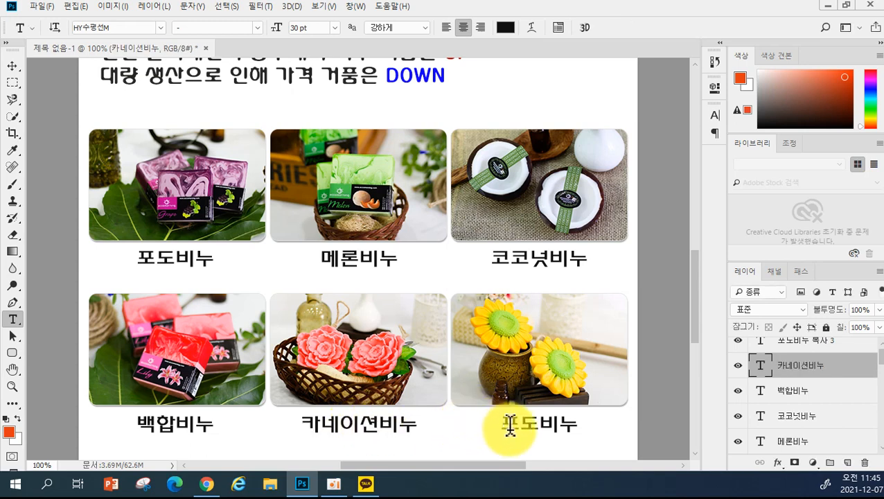
drag(505, 423, 533, 424)
text(헙ㅏ라기)
key(ctrl+Return)
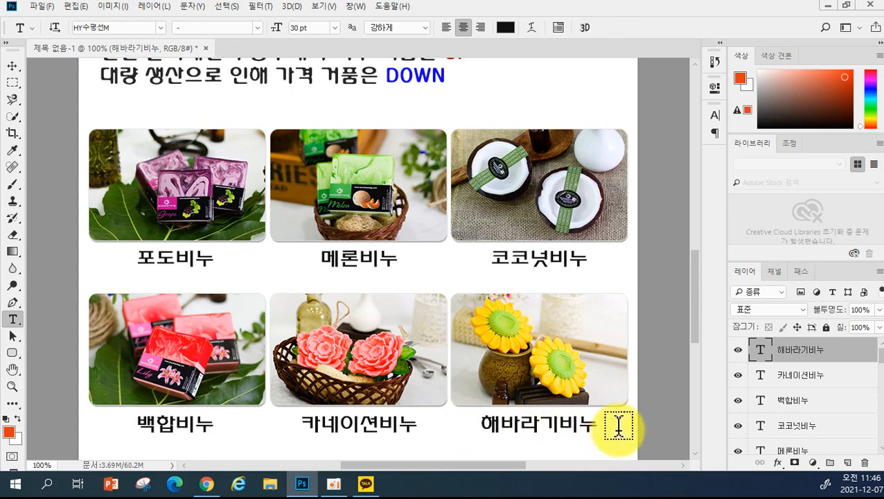
key(Delete)
key(Delete)
key(Delete)
key(Delete)
key(Delete)
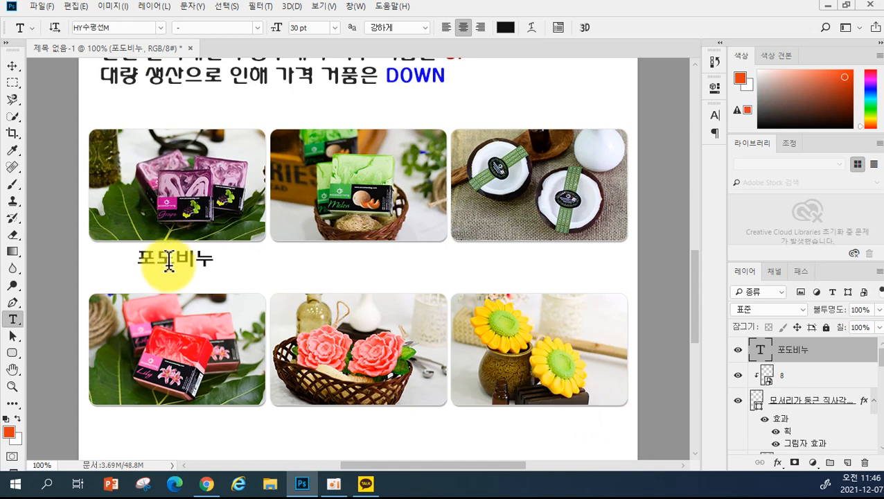
- Copy the 포도비누 caption across the top row, then copy all three beneath the bottom photos
click(12, 67)
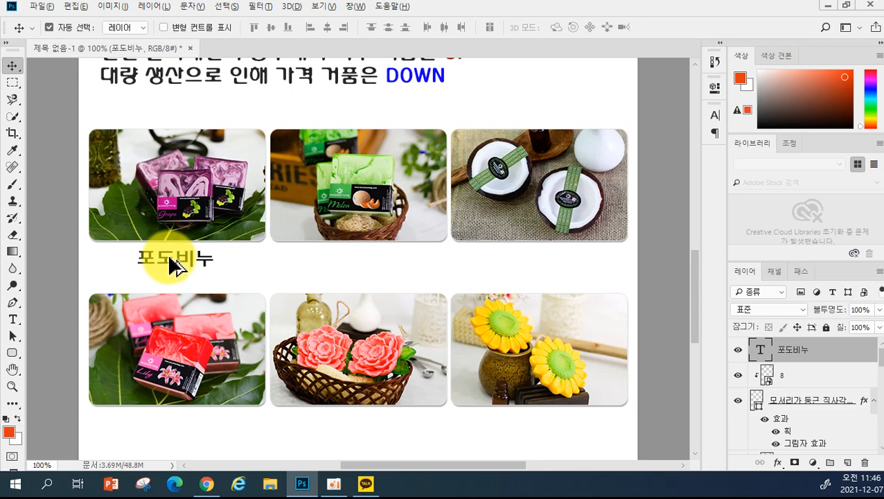
drag(170, 259, 533, 262)
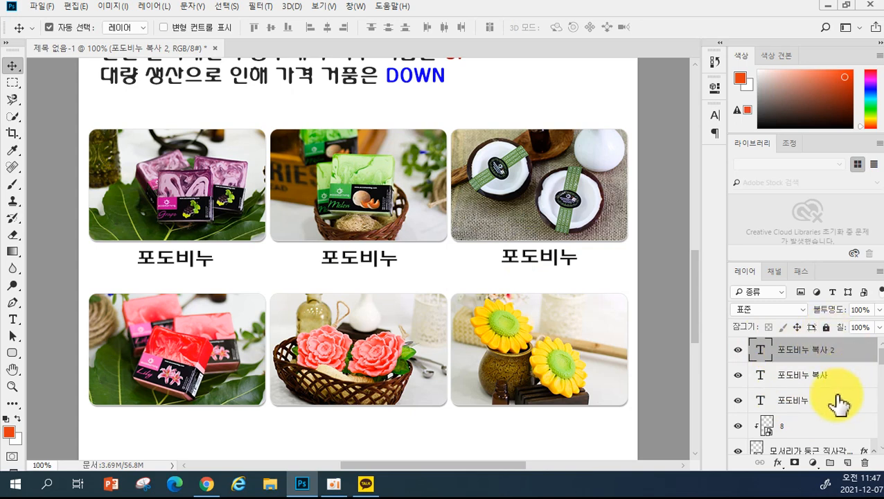
click(796, 407)
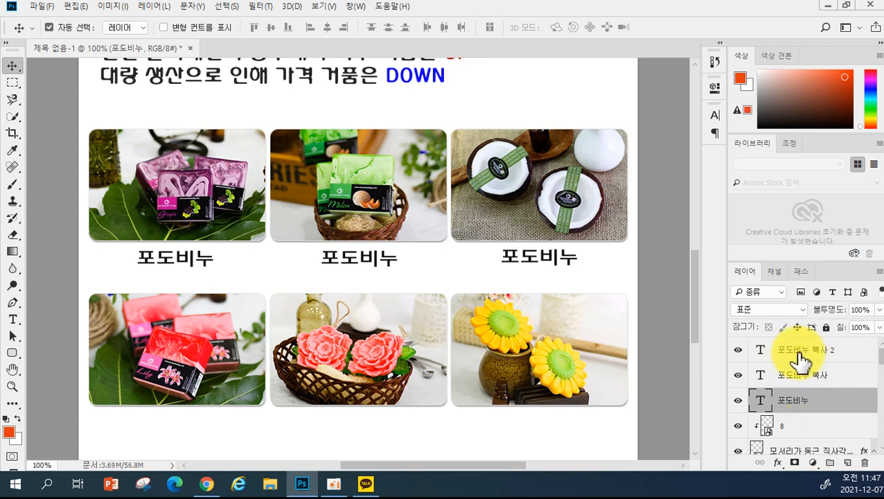
shift+click(801, 354)
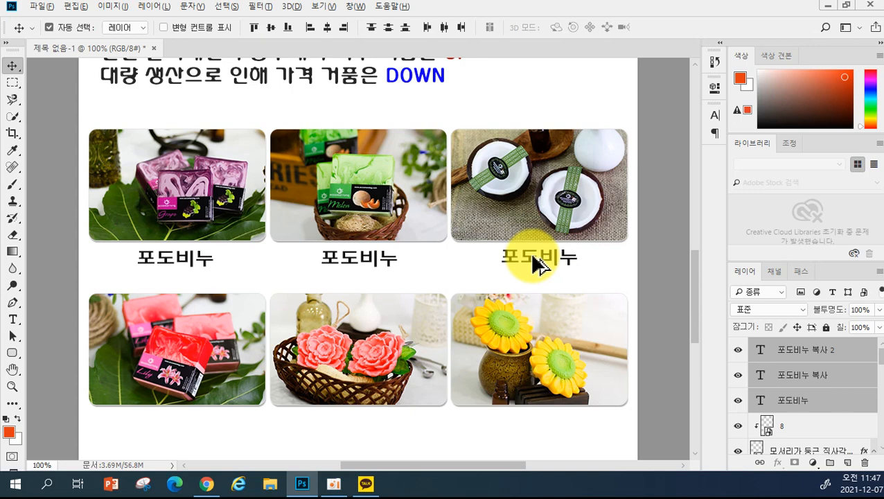
drag(533, 257, 533, 432)
key(ctrl+z)
drag(523, 266, 545, 433)
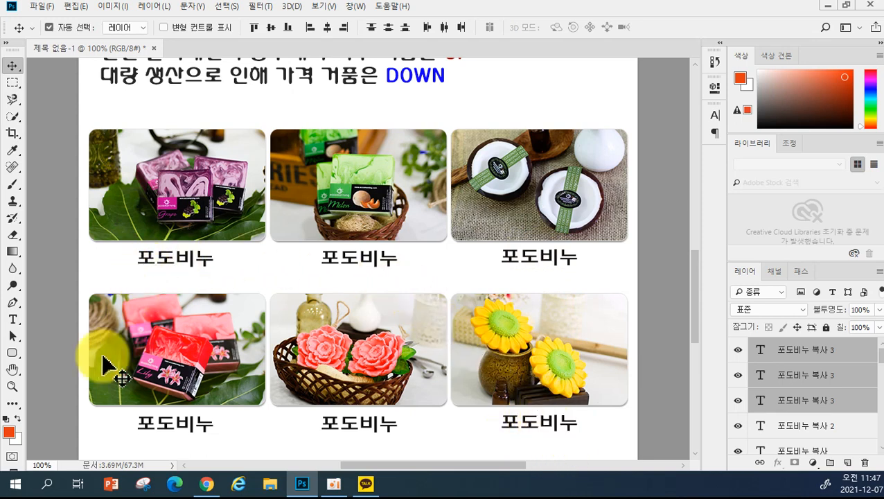
- Rename the top-row labels to 메론비누 and 코코넛비누
click(12, 319)
drag(326, 256, 356, 255)
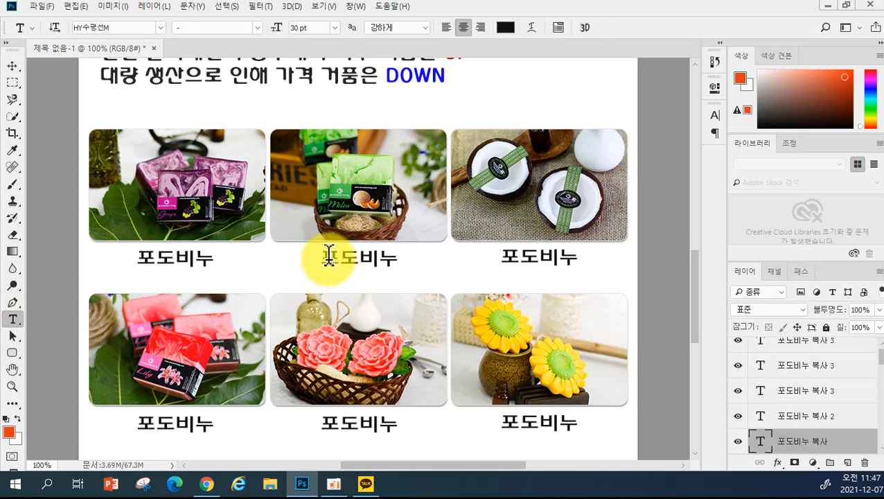
text(미)
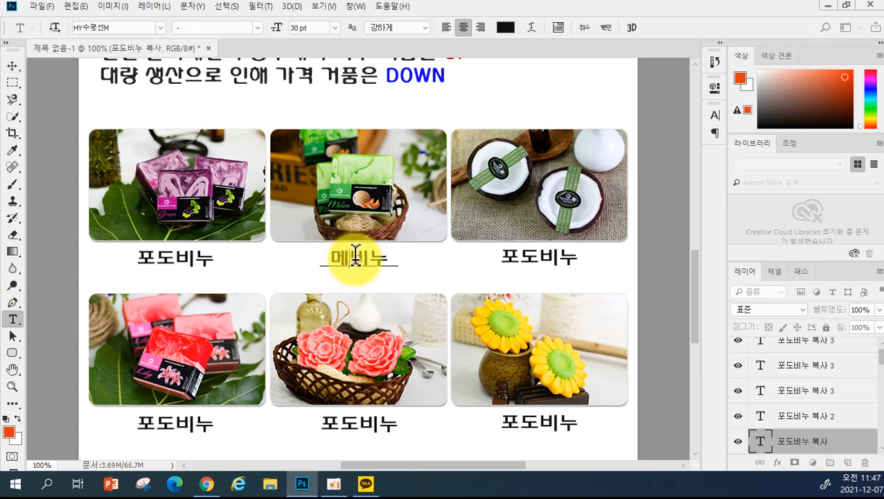
text(로)
key(ctrl)
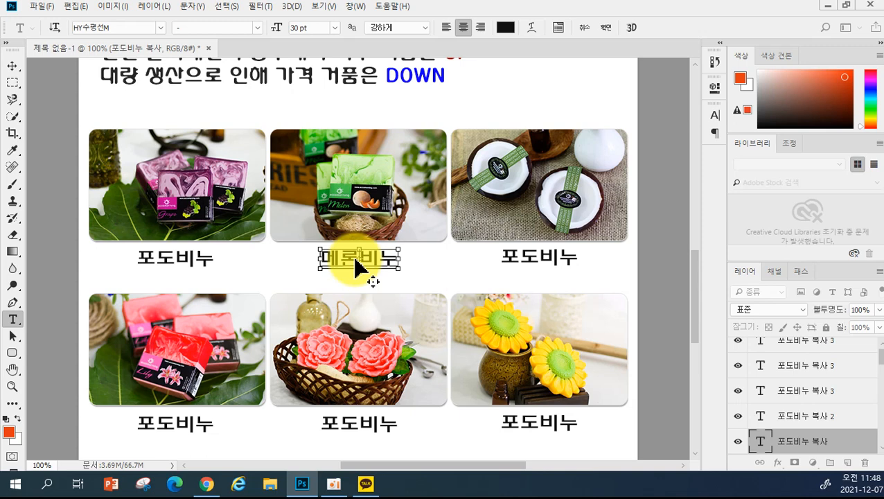
key(ctrl+Return)
drag(501, 256, 528, 253)
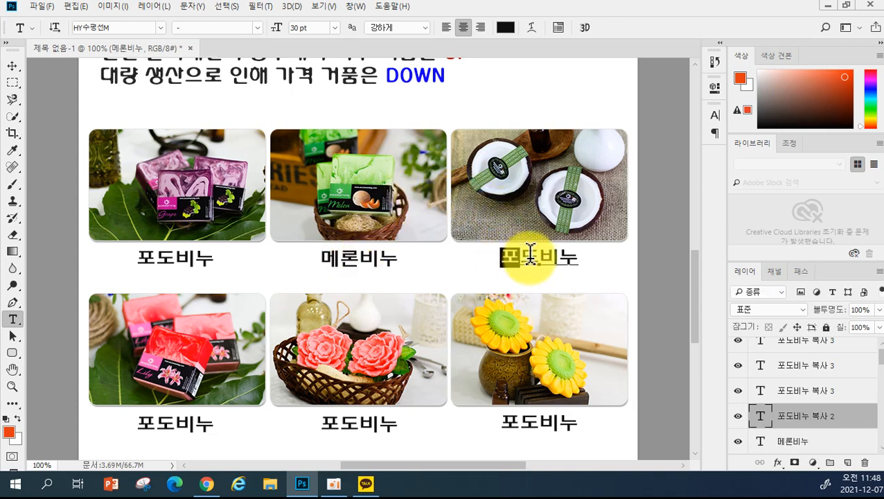
text(ㅋ)
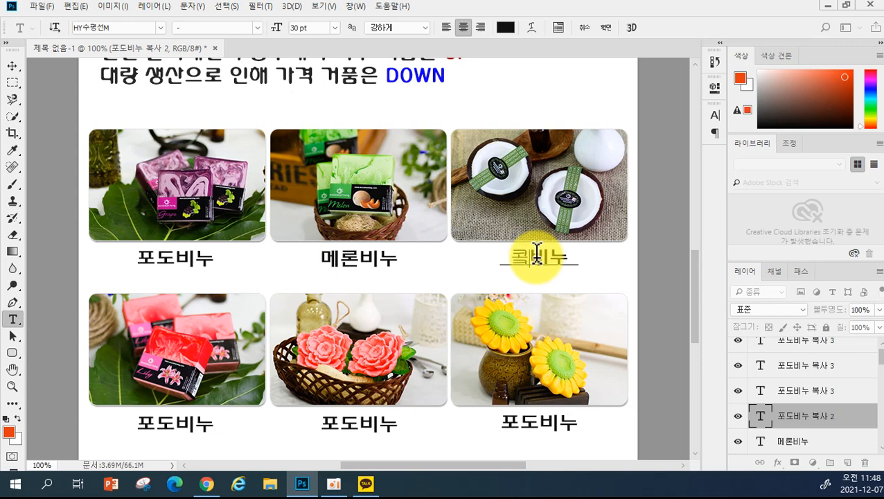
text(ㅗㅋㅗㄴㅓㅅ)
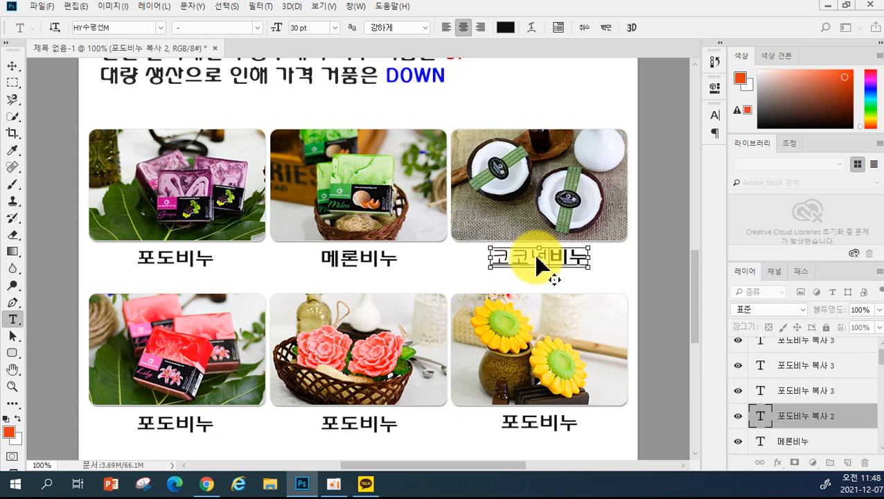
key(ctrl+Return)
- Keep the HY수평선M font and rename the bottom labels 백합비누, 카네이션비누 and 해바라기비누
click(164, 28)
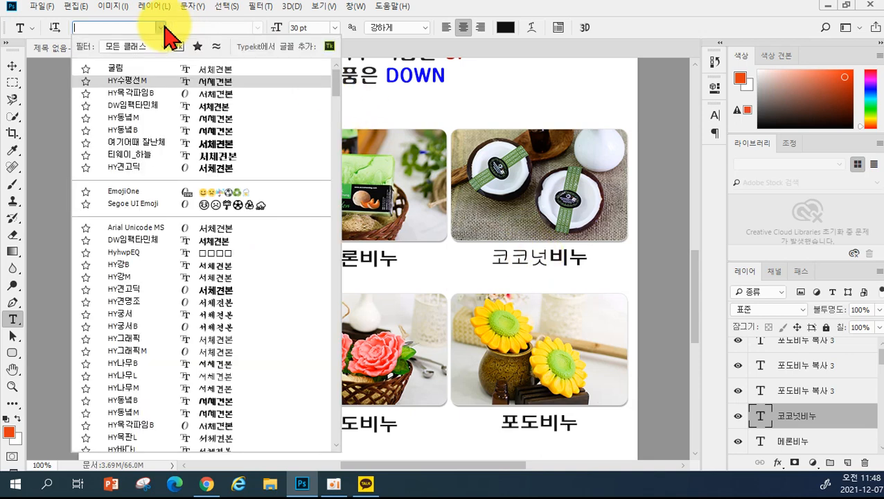
click(160, 82)
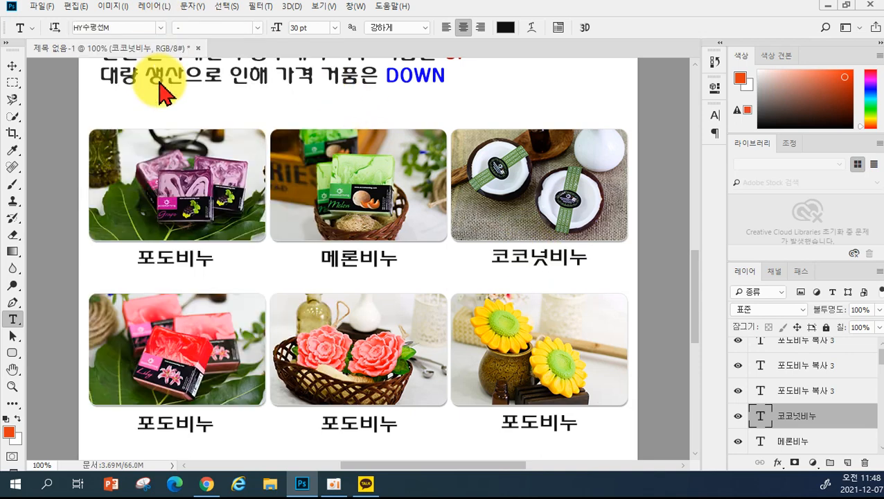
drag(138, 421, 173, 421)
text(ㅂㅐㄱ합)
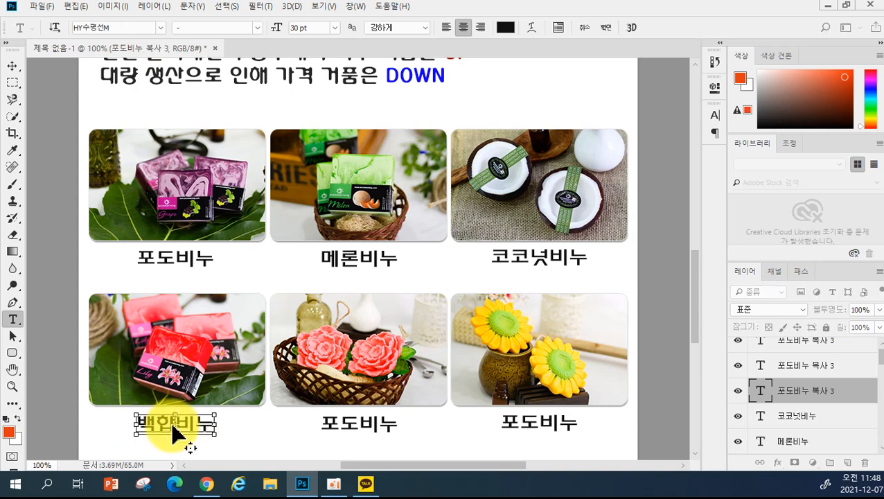
click(173, 433)
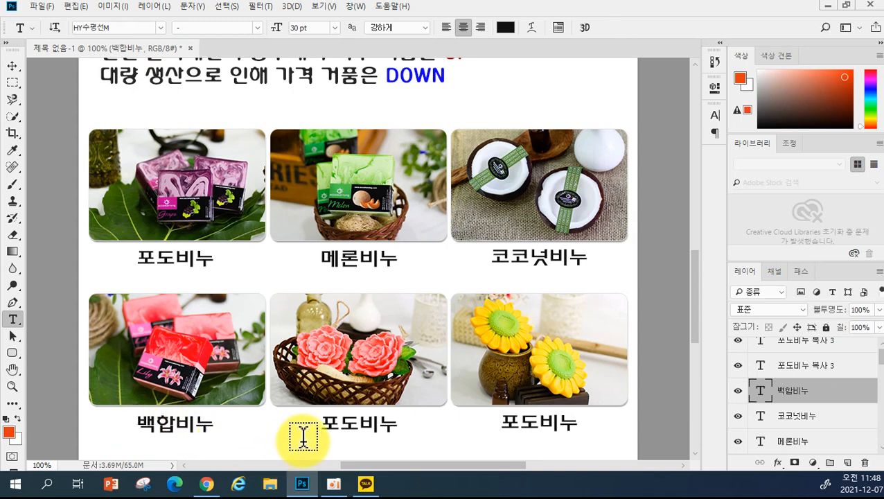
drag(329, 426, 354, 426)
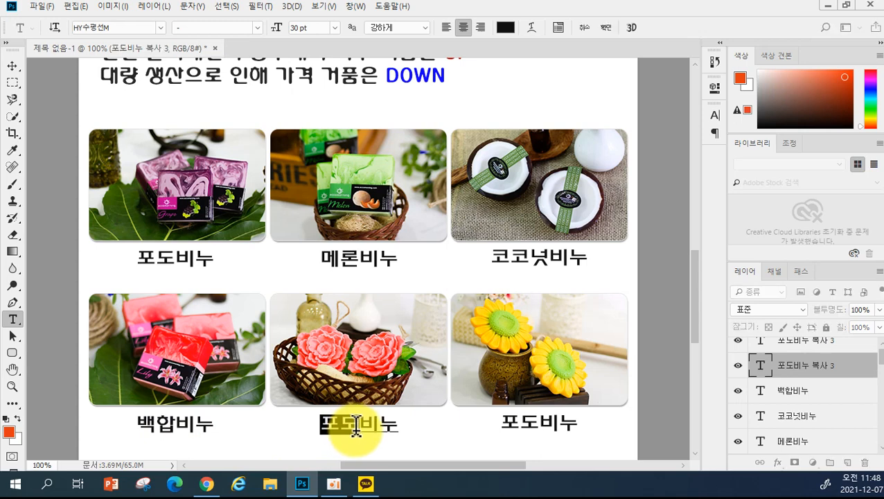
text(코네이션)
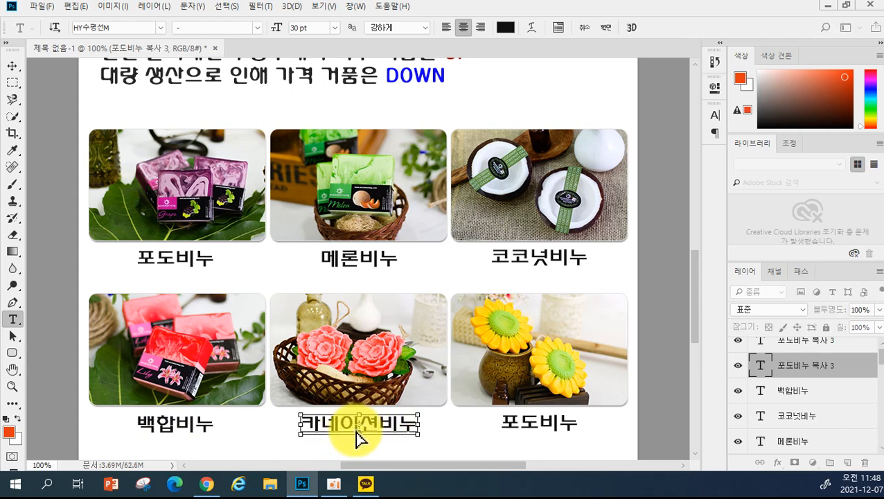
key(ctrl+Return)
drag(507, 426, 528, 424)
text(해바라기)
key(ctrl+Return)
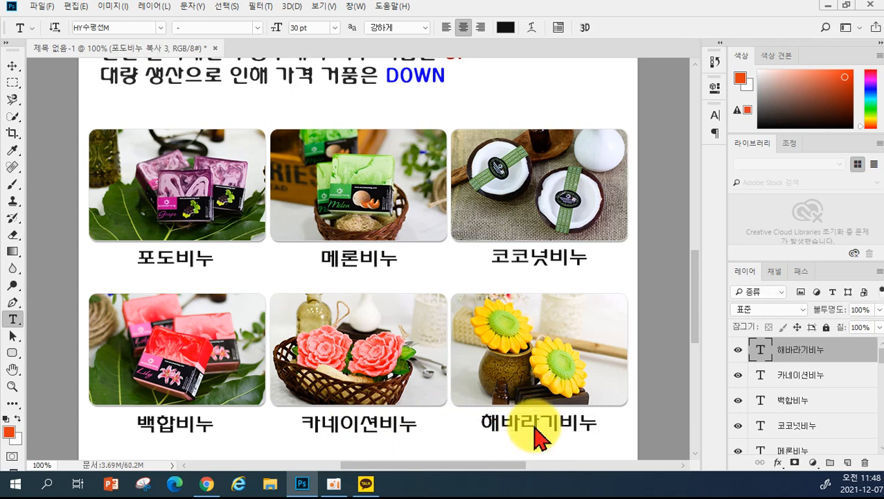
- Fit the whole page in the window with Ctrl+0
scroll(537, 339, down, 1)
scroll(537, 338, up, 3)
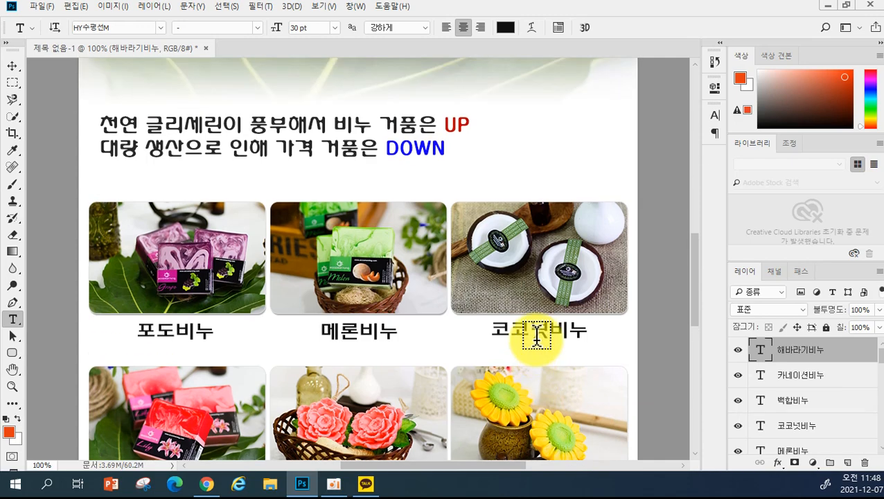
scroll(537, 339, up, 5)
mouse_move(695, 219)
mouse_down()
mouse_move(696, 103)
mouse_move(696, 205)
mouse_up()
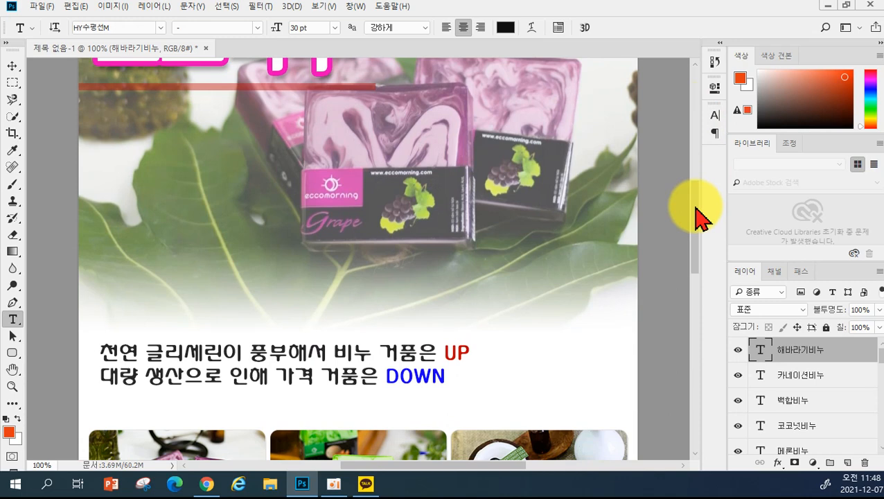
key(ctrl+0)
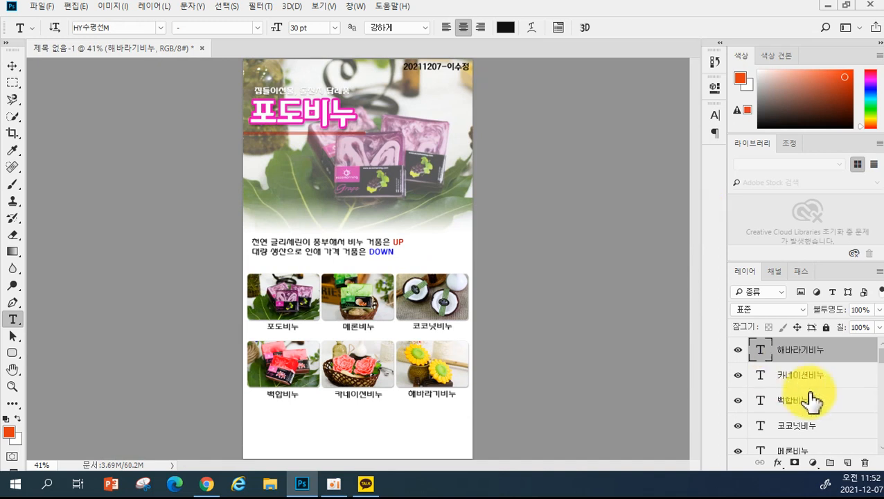
- Step up through the frame and photo layers in the Layers panel toward the caption layers
scroll(807, 408, down, 8)
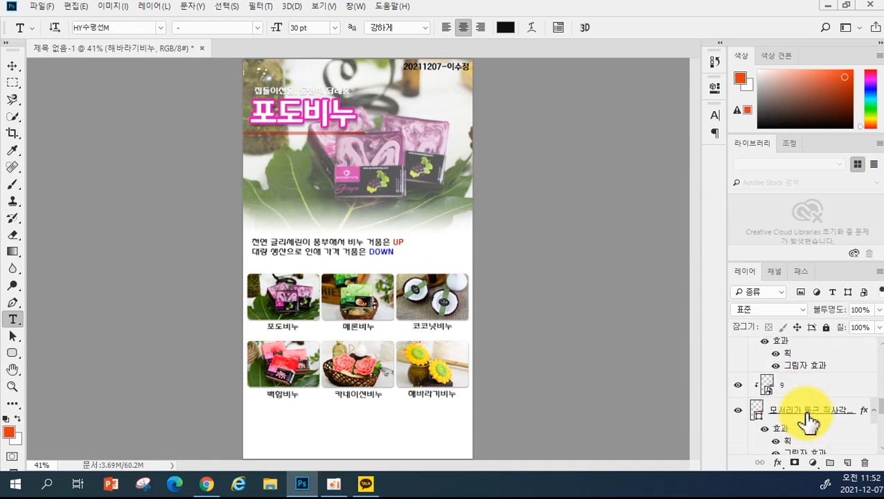
scroll(807, 420, down, 3)
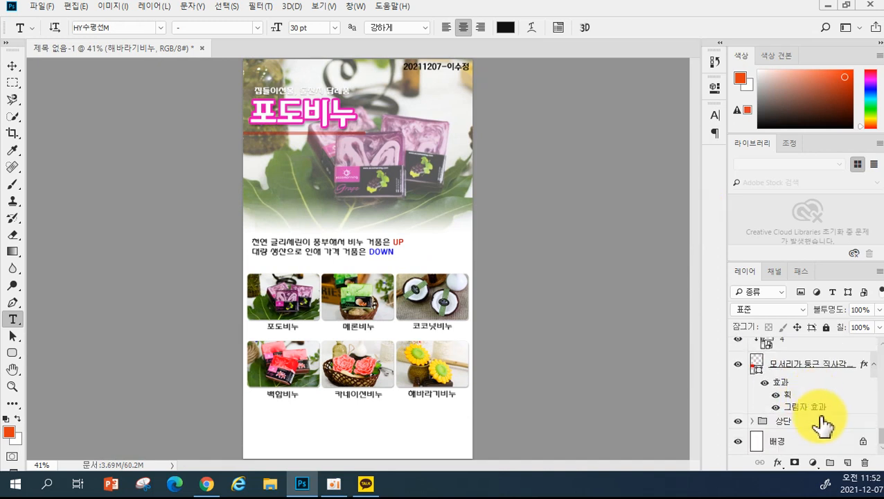
click(834, 368)
scroll(831, 381, up, 2)
click(825, 392)
scroll(831, 380, up, 1)
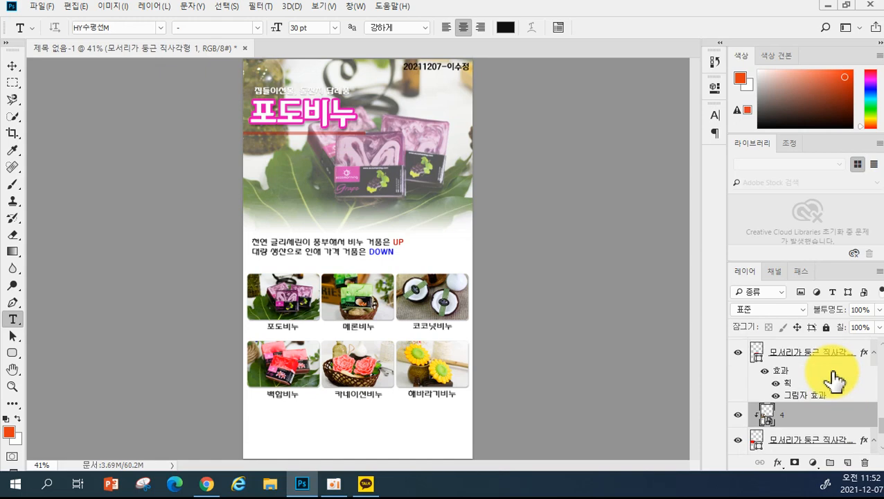
click(834, 370)
scroll(833, 376, up, 3)
click(831, 396)
click(843, 356)
scroll(845, 365, up, 1)
scroll(840, 372, up, 1)
click(834, 382)
scroll(835, 381, up, 3)
click(834, 381)
scroll(832, 386, up, 1)
click(834, 386)
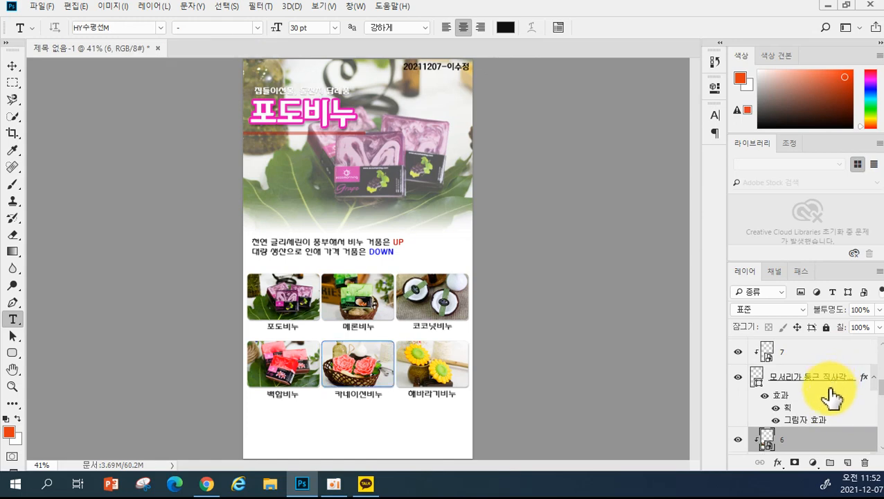
scroll(834, 359, up, 1)
click(834, 365)
scroll(830, 395, up, 2)
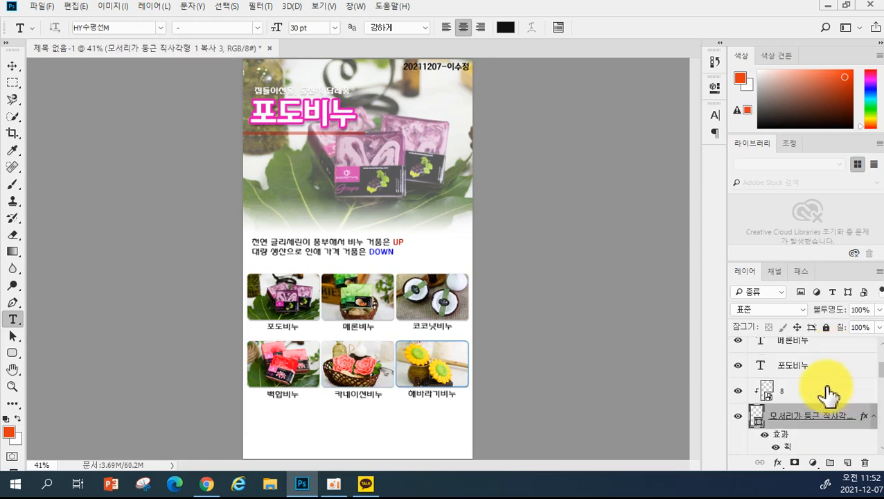
click(832, 391)
- Select all six soap-name text layers, 포도비누 through 해바라기비누
click(836, 369)
scroll(835, 361, up, 2)
click(830, 396)
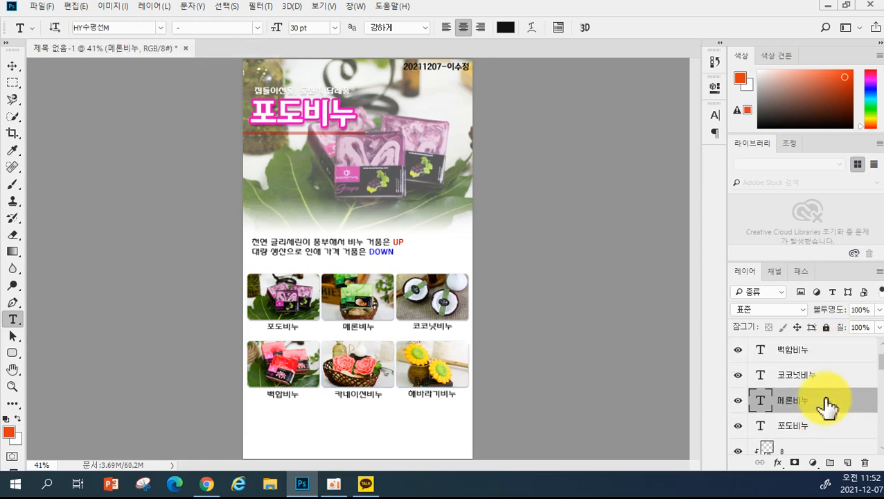
click(825, 378)
click(831, 353)
scroll(829, 381, up, 2)
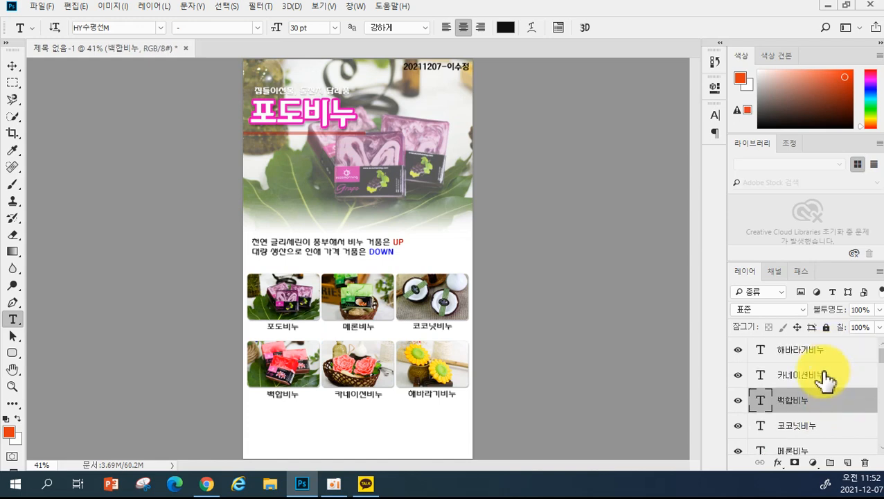
click(830, 372)
click(836, 355)
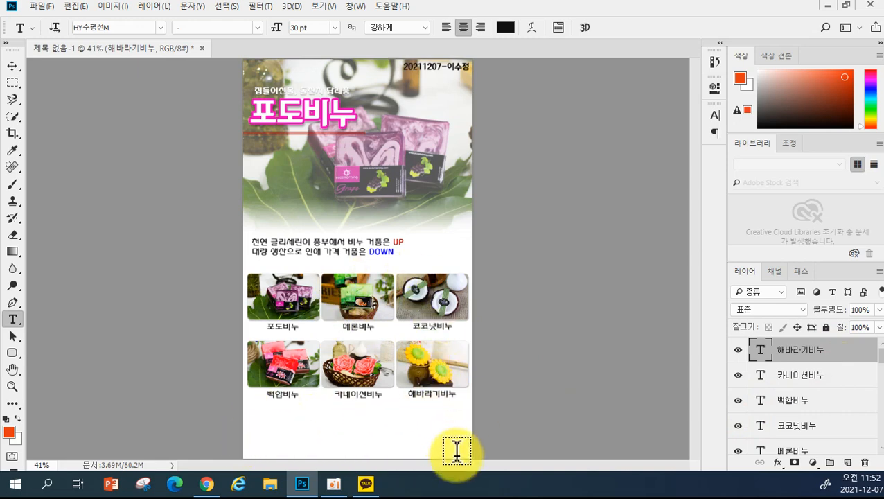
scroll(855, 426, down, 5)
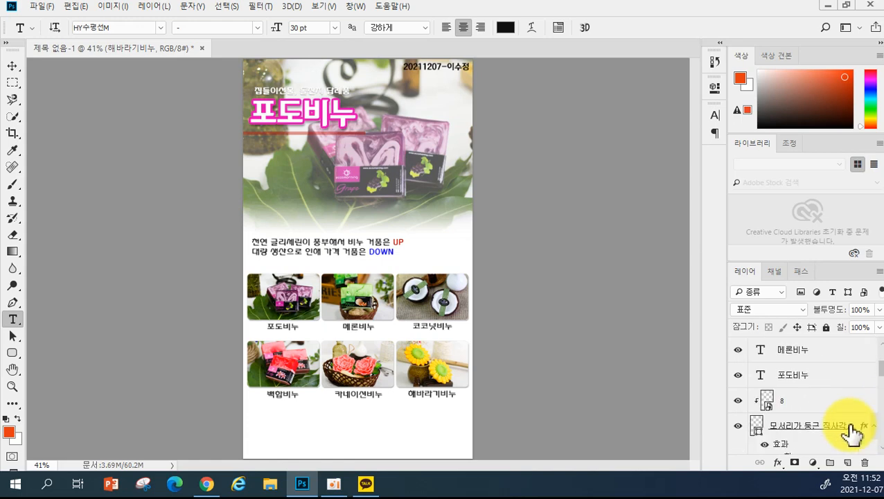
scroll(865, 419, down, 3)
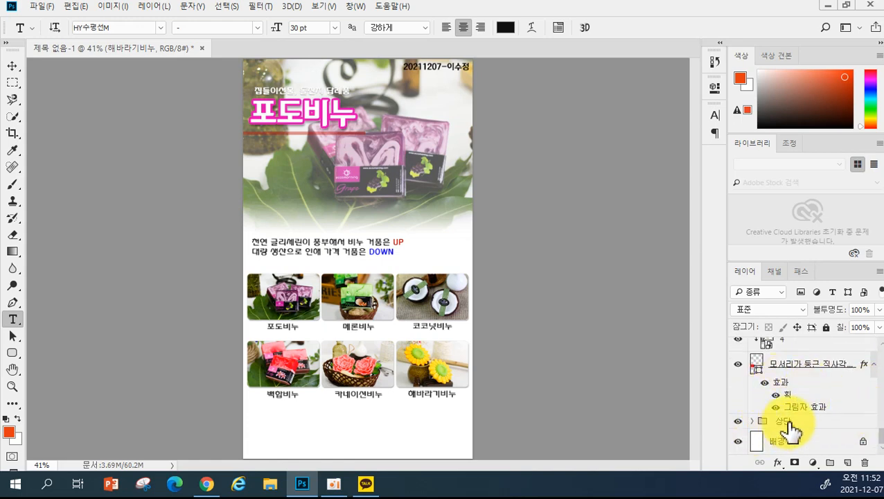
click(815, 368)
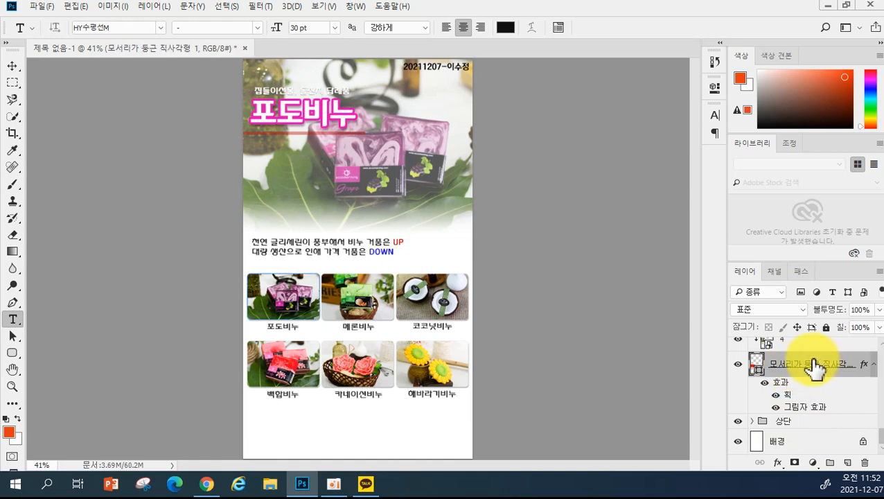
scroll(815, 367, up, 10)
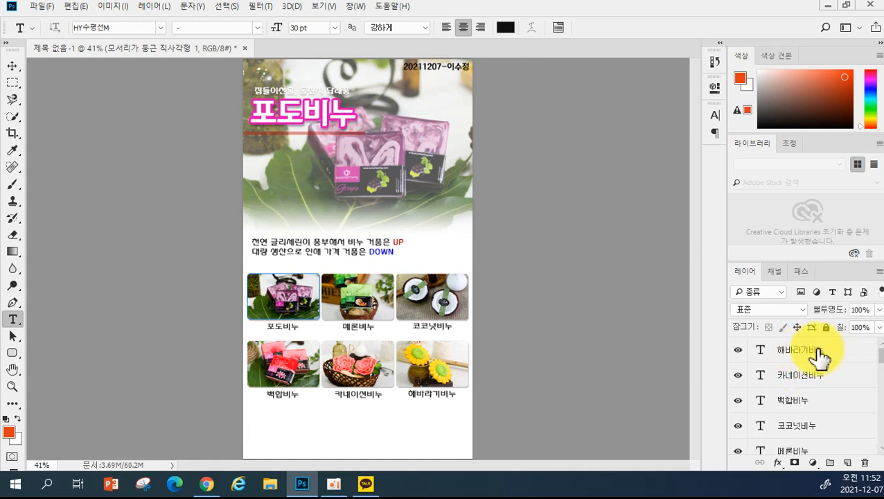
shift+click(818, 356)
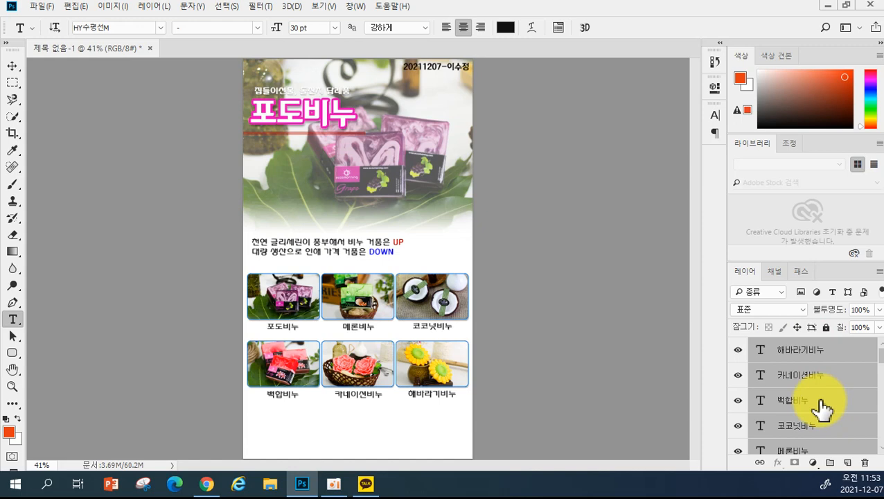
- Group the selected text layers and name the group 목록
key(ctrl+g)
double_click(783, 345)
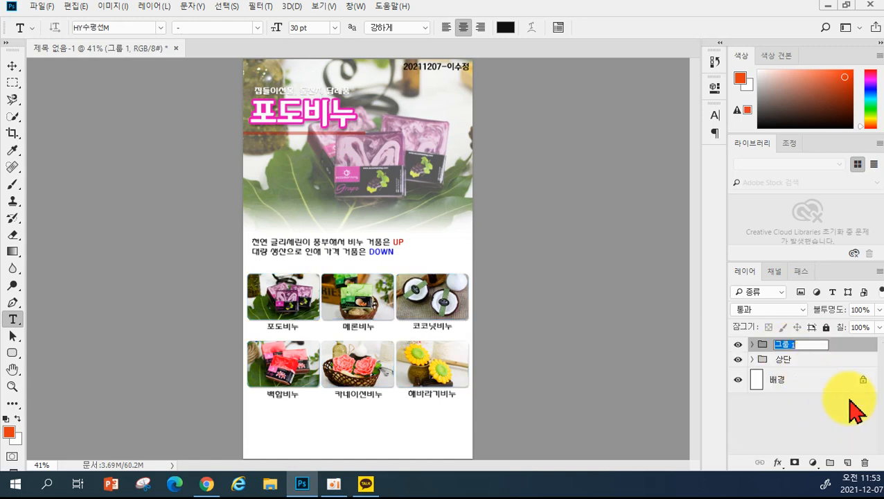
text(하)
text(록)
key(Return)
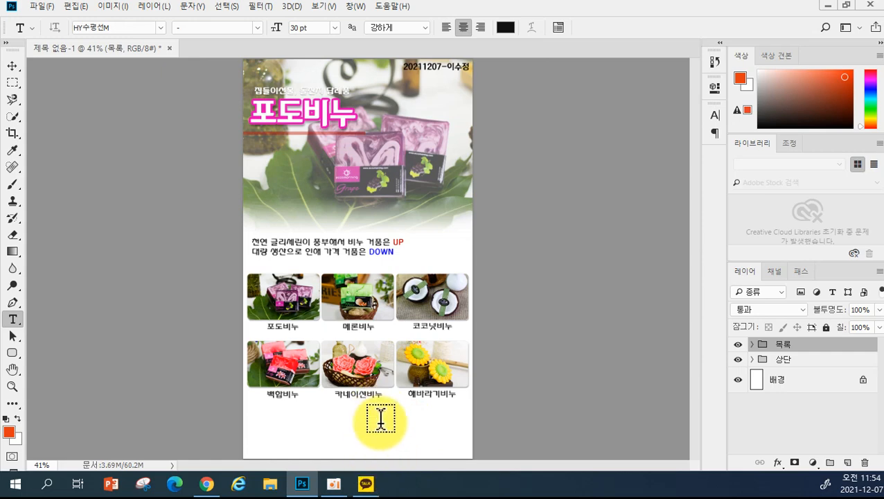
- Review the finished page with its banner, copy text and six labelled soap thumbnails
mouse_move(385, 481)
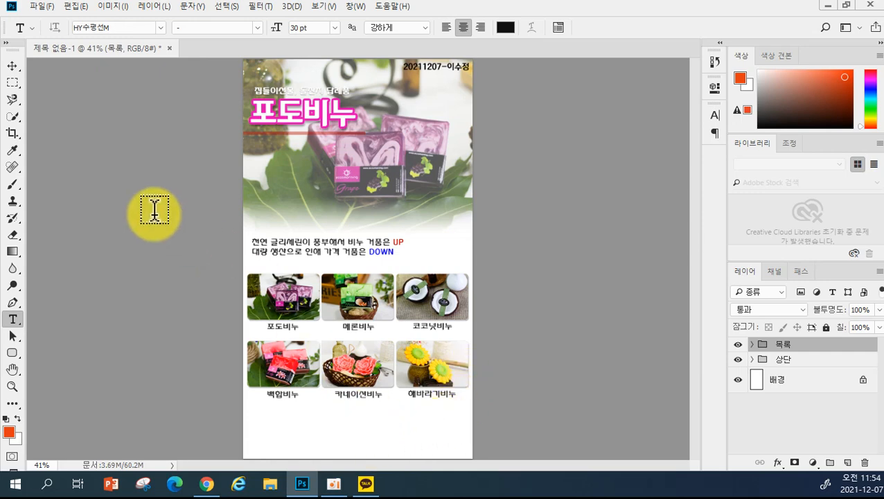
- Crop the canvas bottom up to remove the empty white strip below the product grid
click(107, 7)
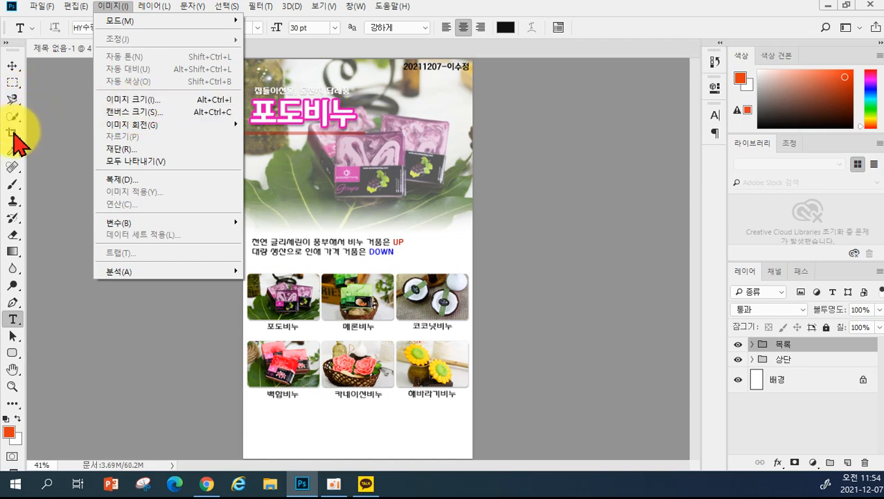
click(14, 135)
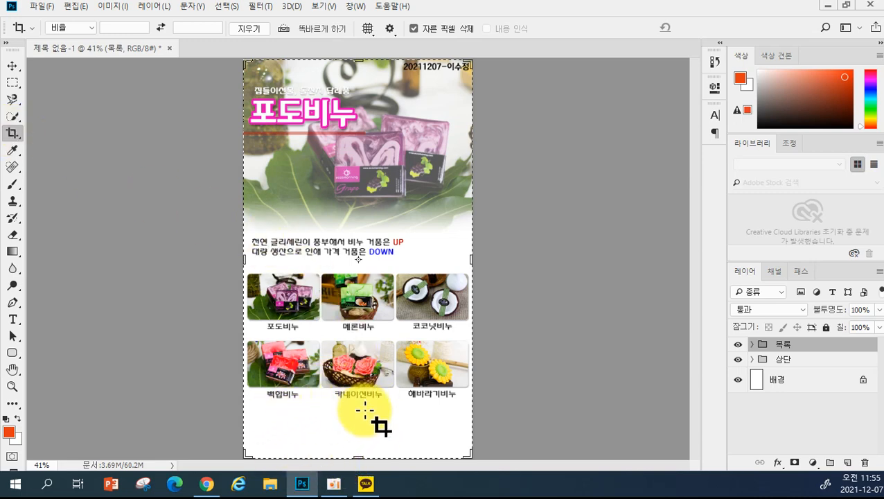
drag(358, 455, 357, 435)
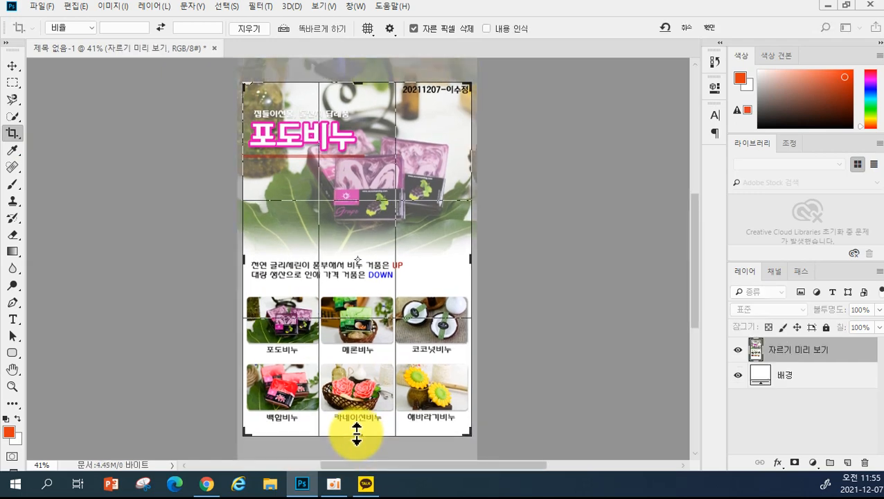
key(Return)
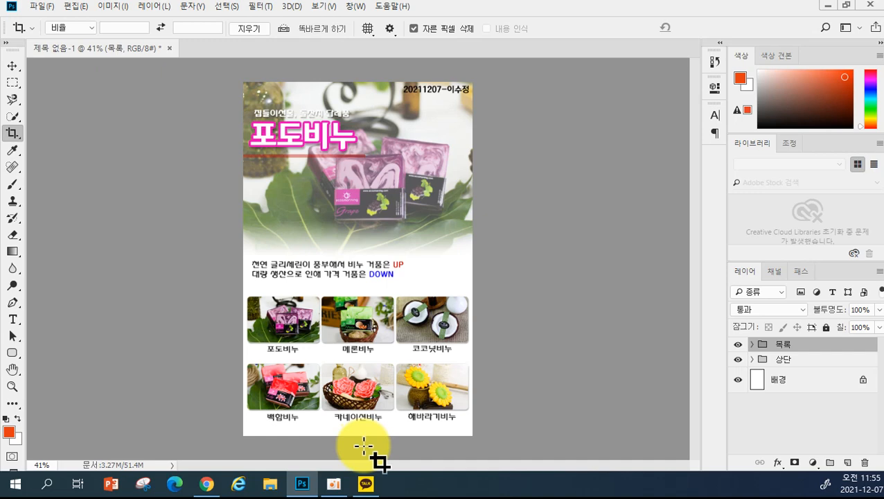
- Extend the canvas downward below the product grid with the Crop tool
click(13, 133)
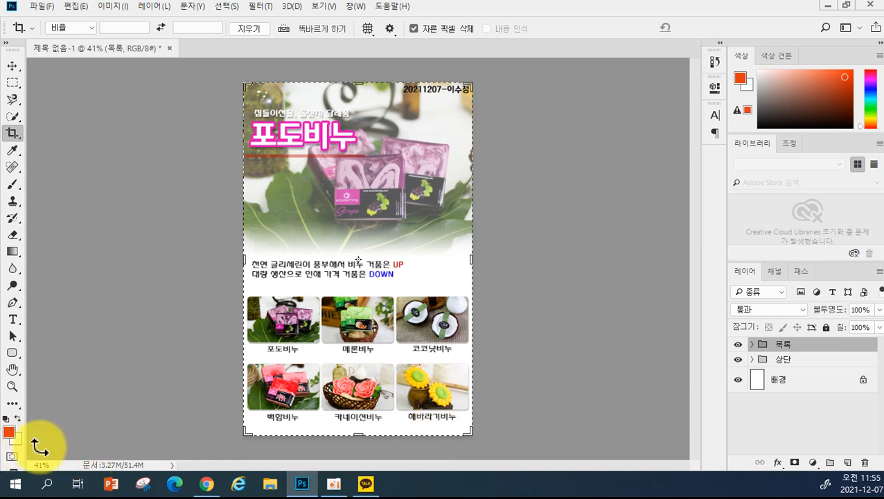
drag(357, 436, 357, 448)
key(Return)
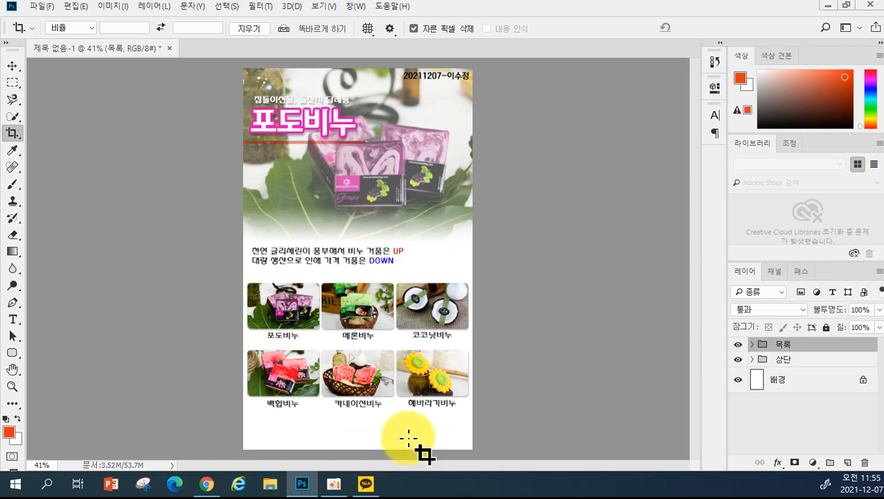
key(ctrl+t)
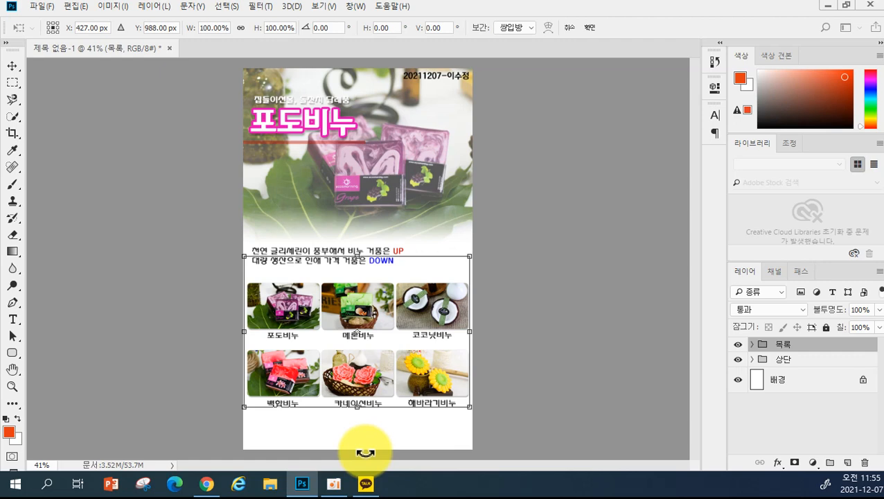
key(Escape)
- Re-crop the page to about 46.36 cm, ending just below the soap labels
click(12, 133)
drag(358, 451, 357, 435)
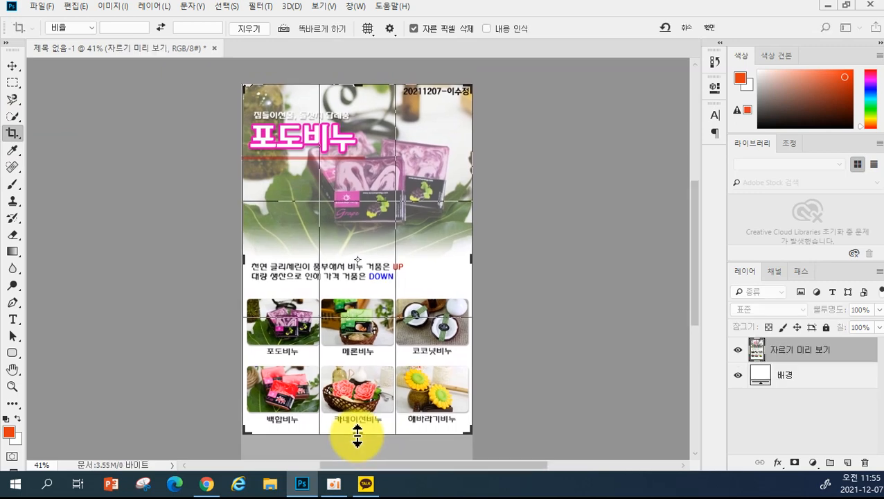
key(Return)
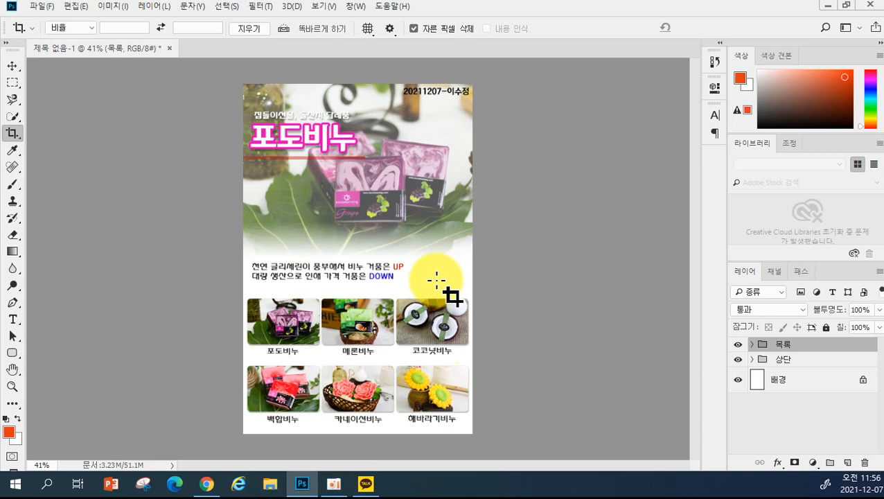
- Save the page as 포도비누상세.psd in the dated project folder
click(43, 7)
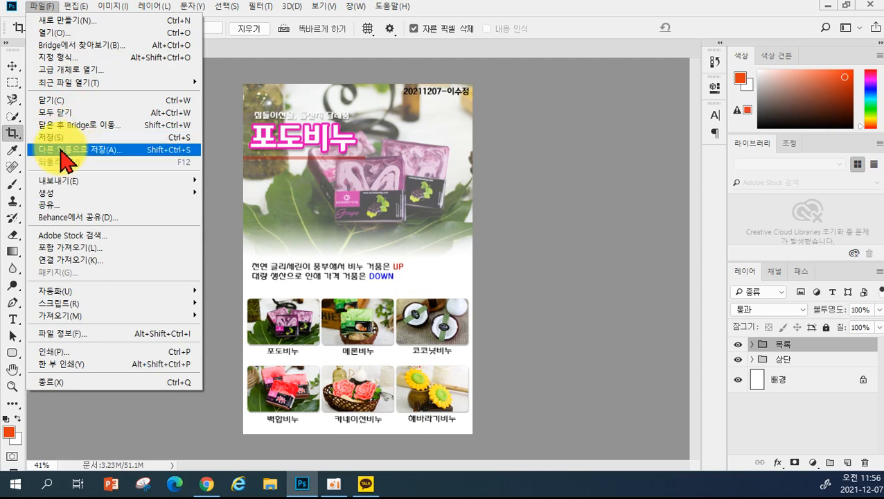
click(61, 149)
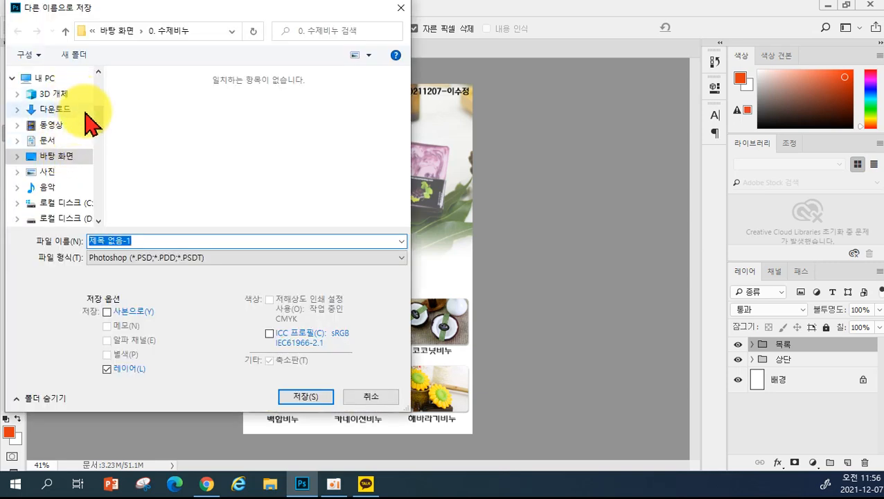
drag(99, 122, 110, 94)
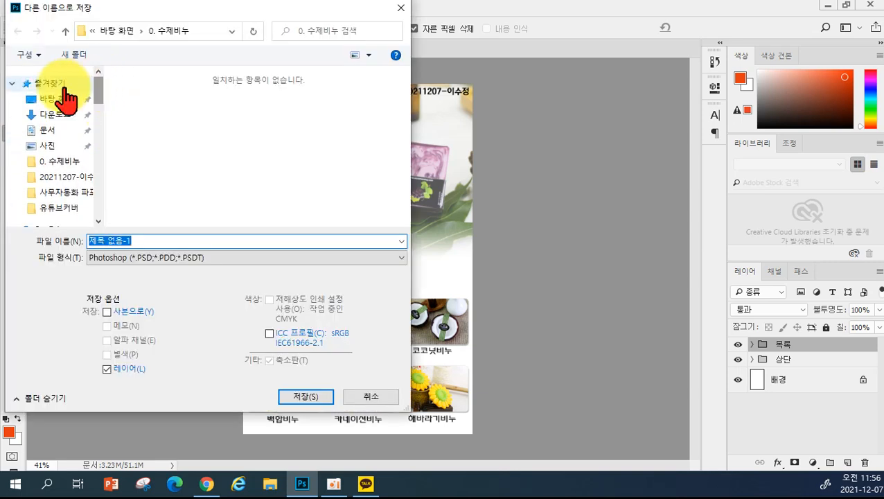
click(61, 181)
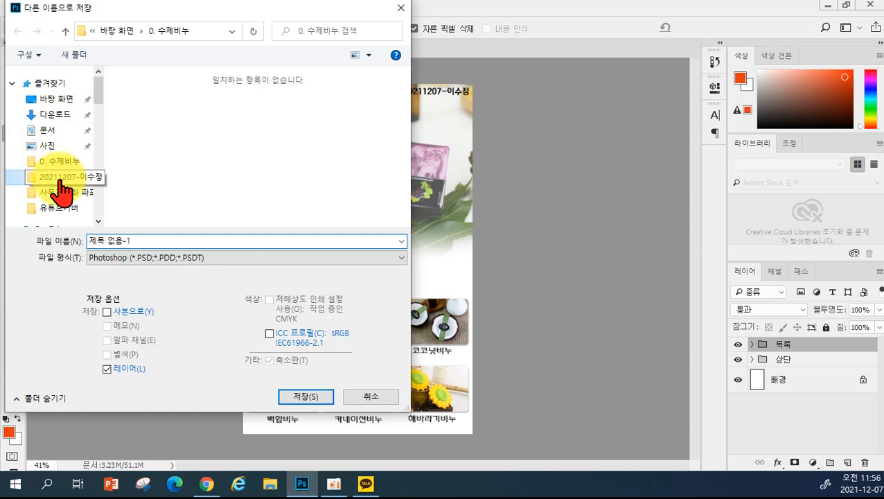
click(131, 241)
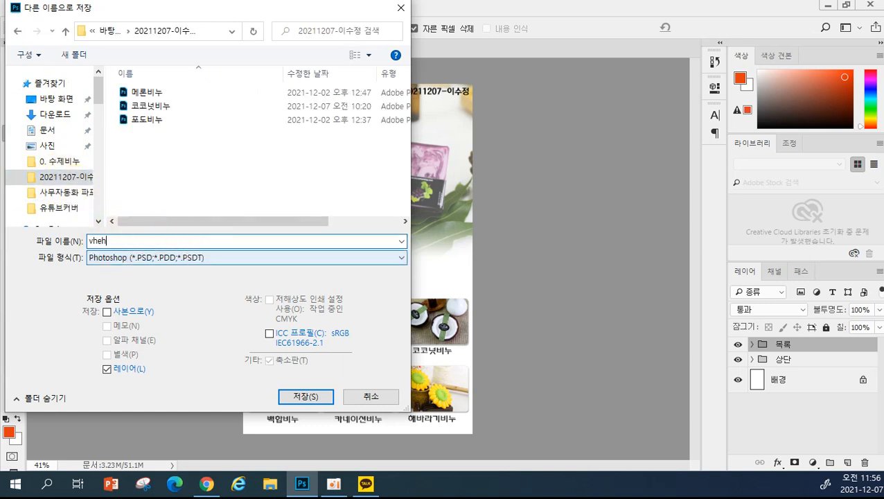
text(포도비누상세)
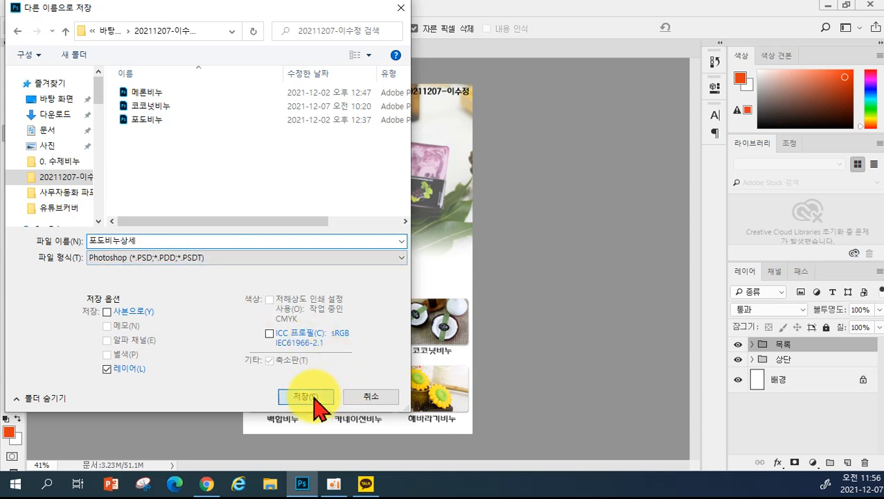
click(315, 401)
click(609, 142)
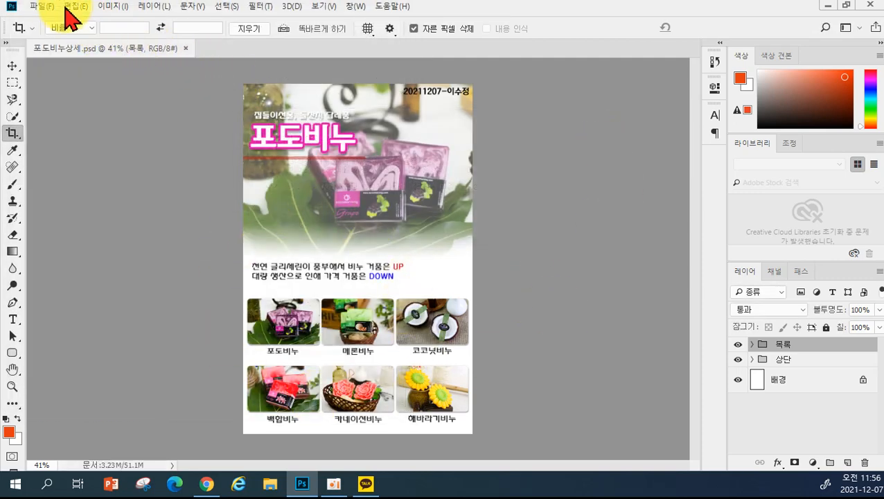
- Save a JPEG copy named 포도비누상세 at quality 8
click(40, 6)
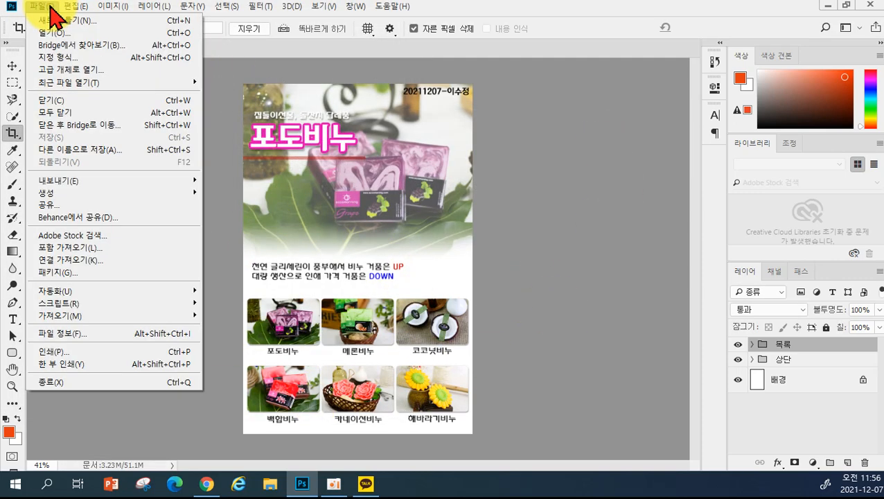
click(104, 149)
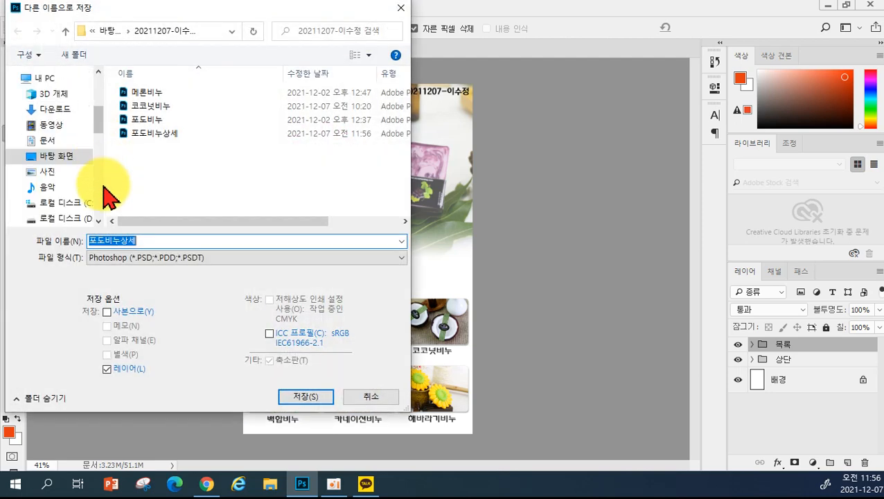
click(126, 260)
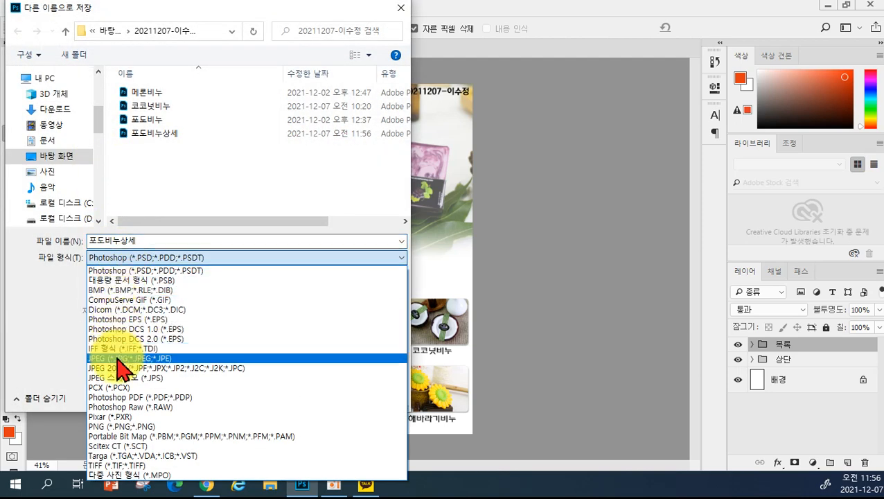
click(122, 358)
click(312, 401)
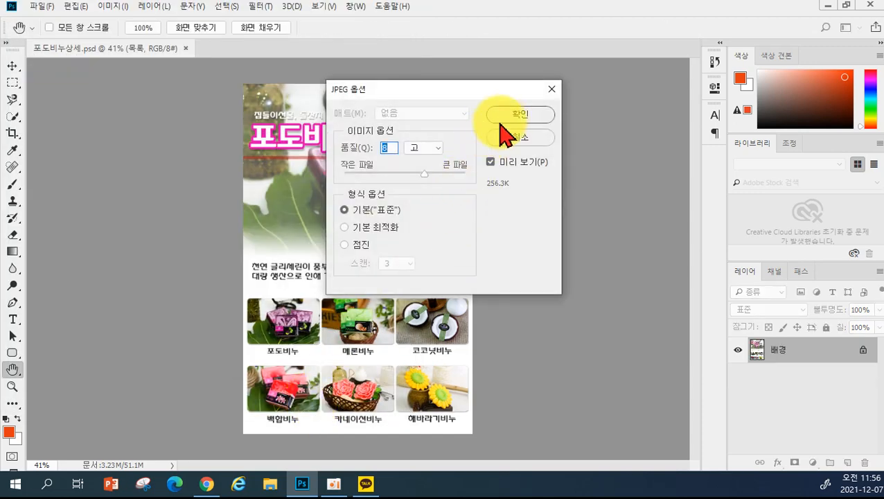
click(504, 118)
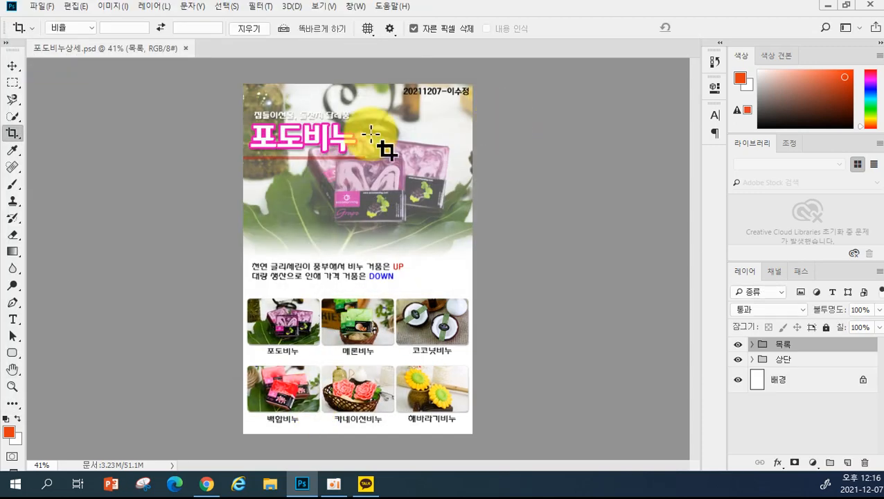
- Close Photoshop and compress the dated project folder into a ZIP archive
click(872, 7)
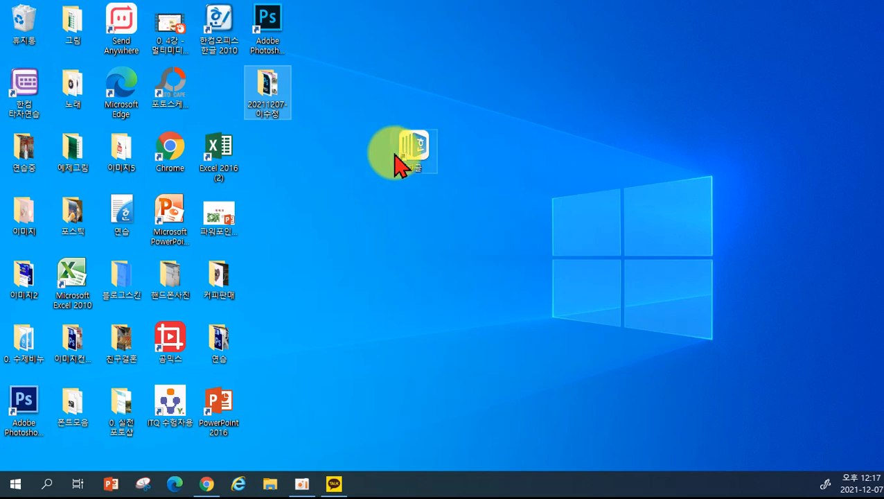
drag(263, 99, 292, 211)
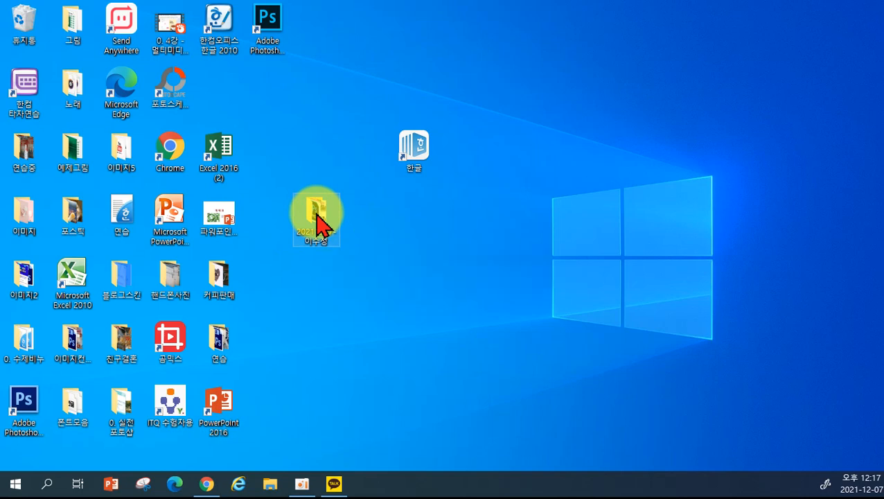
right_click(317, 216)
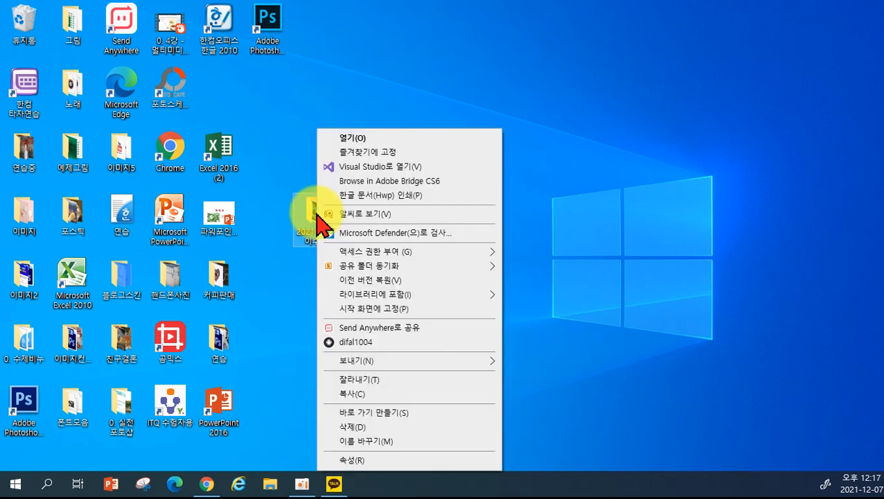
mouse_move(457, 363)
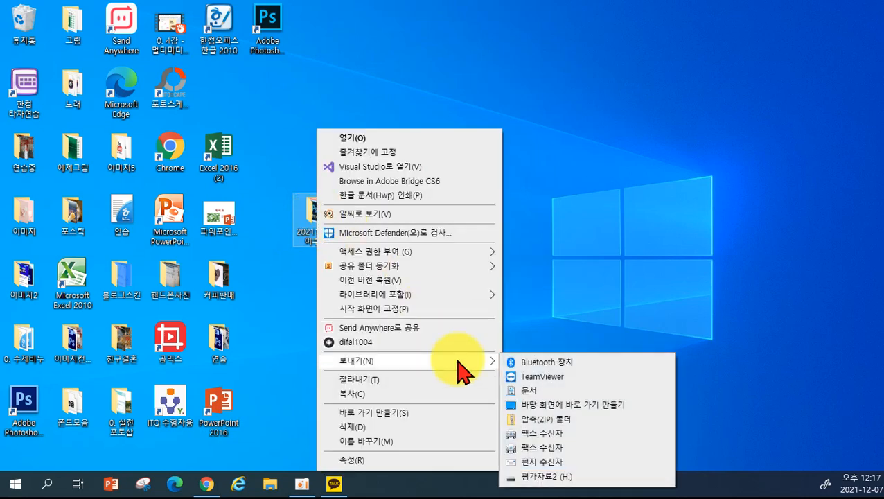
click(573, 420)
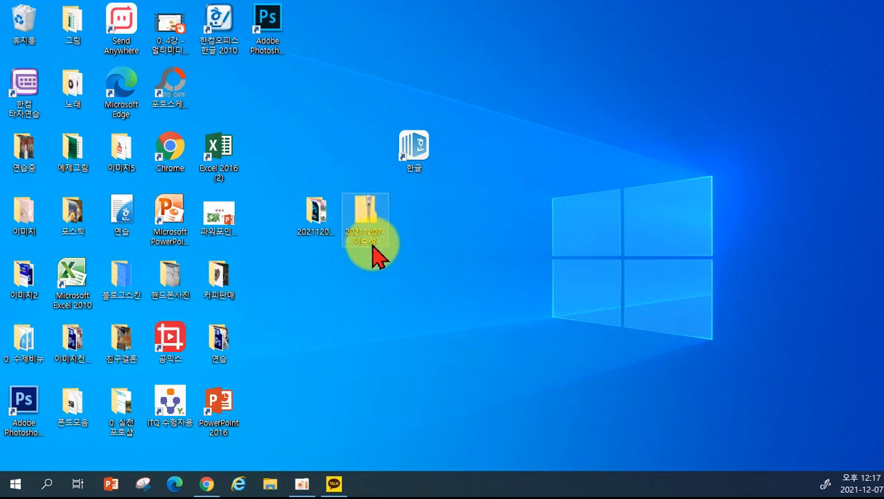
- Move the ZIP into the project folder, re-zip it, and open Chrome maximized
click(373, 207)
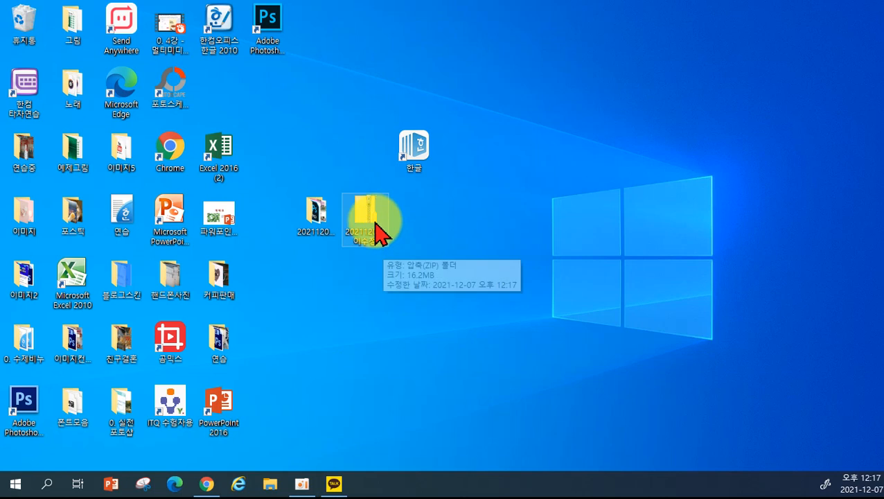
drag(374, 229, 316, 215)
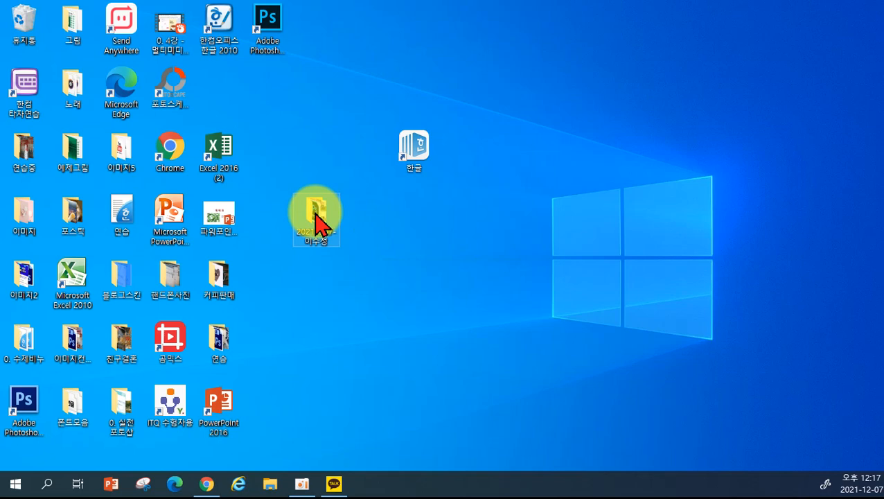
right_click(317, 214)
mouse_move(454, 369)
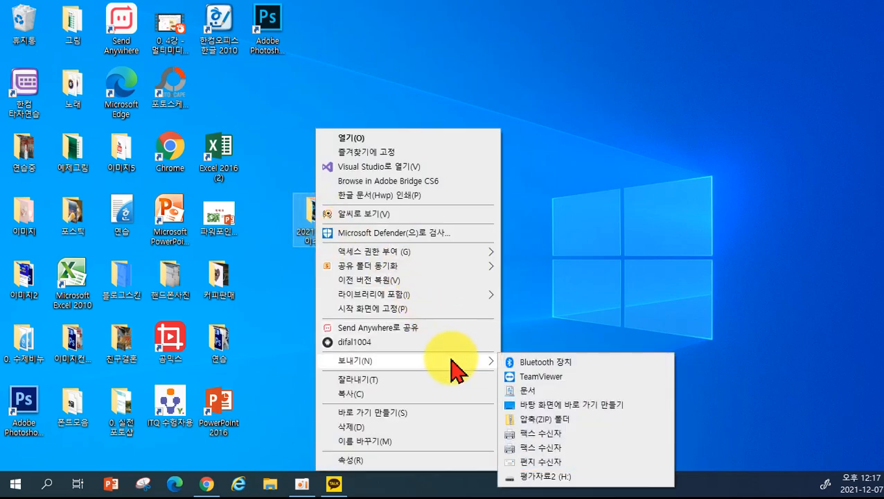
click(553, 419)
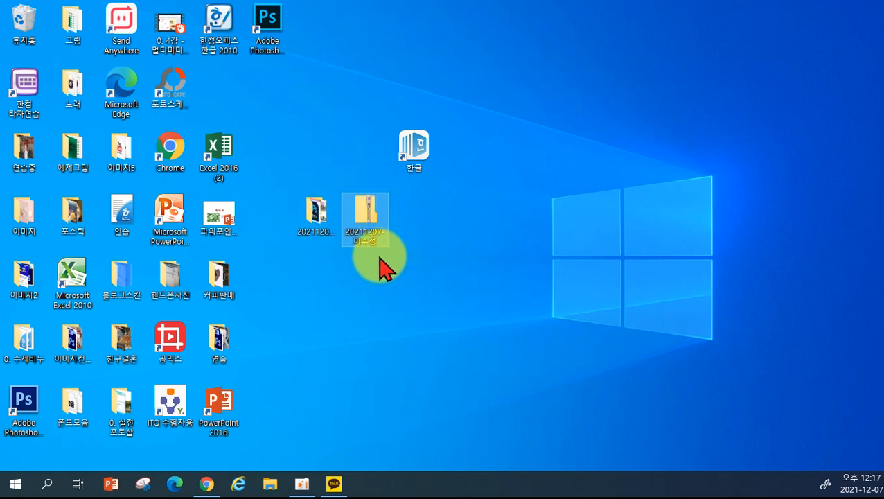
click(203, 485)
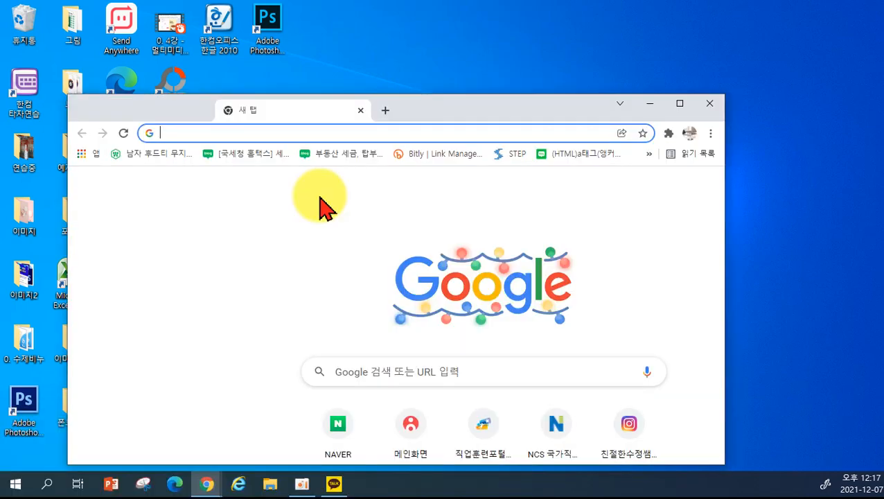
drag(277, 104, 262, 6)
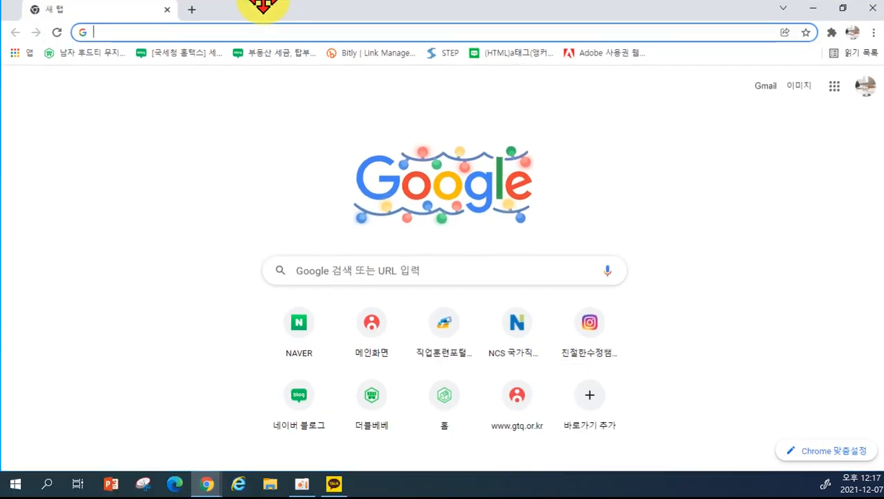
- Go to the NAVER home page and look over it
click(310, 326)
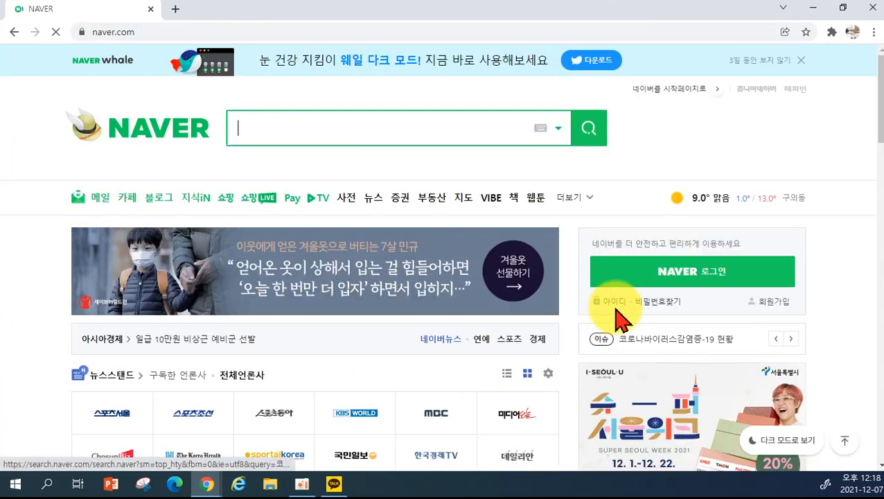
scroll(750, 325, down, 2)
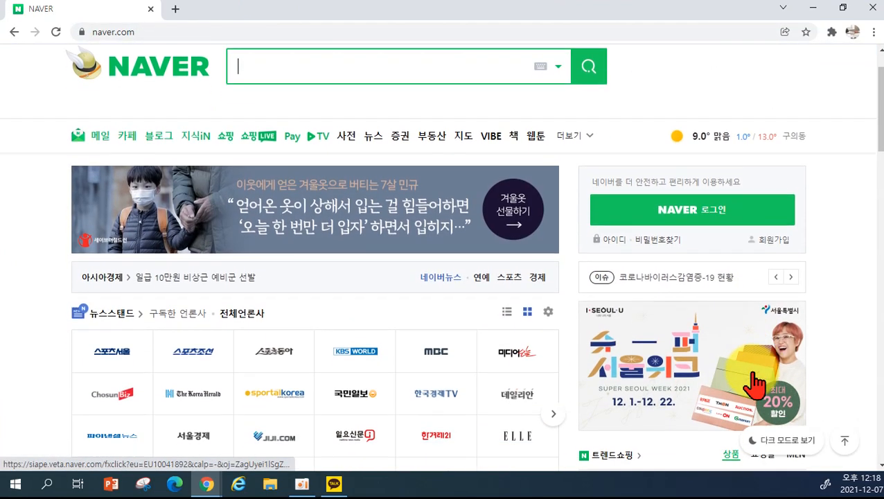
scroll(782, 371, down, 2)
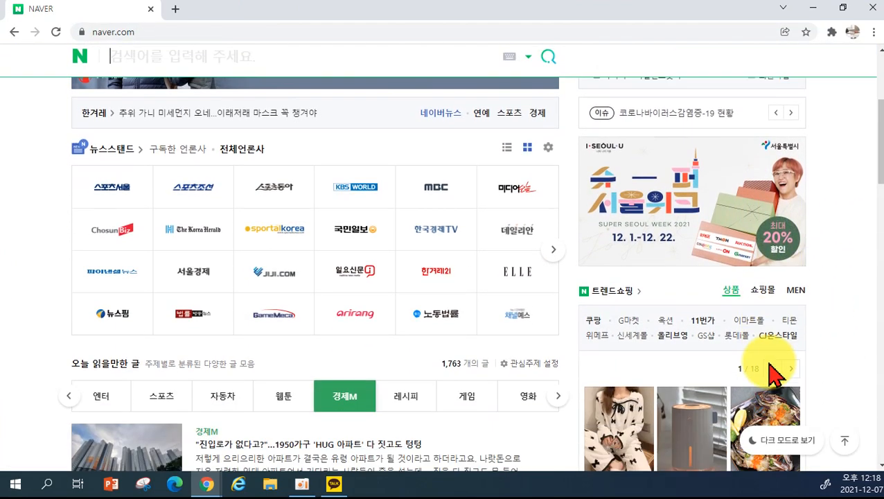
scroll(838, 315, up, 4)
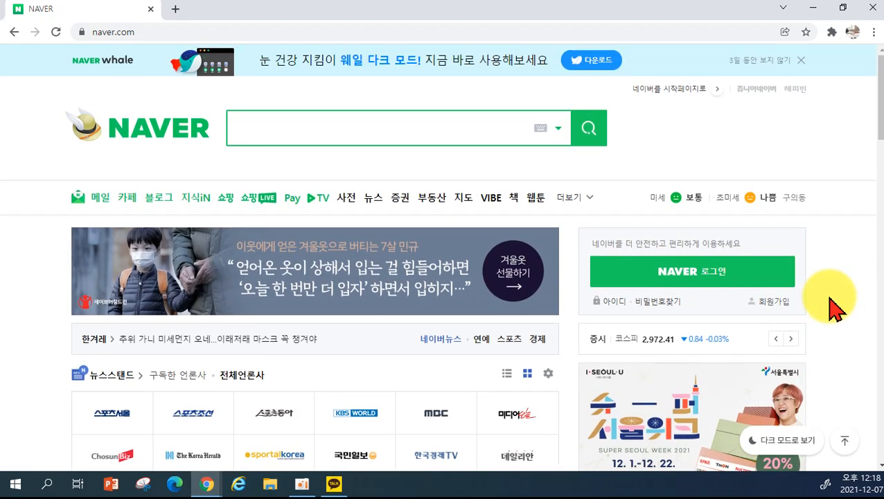
- Sign in with the Naver account ID and password, then open the mail inbox
click(651, 280)
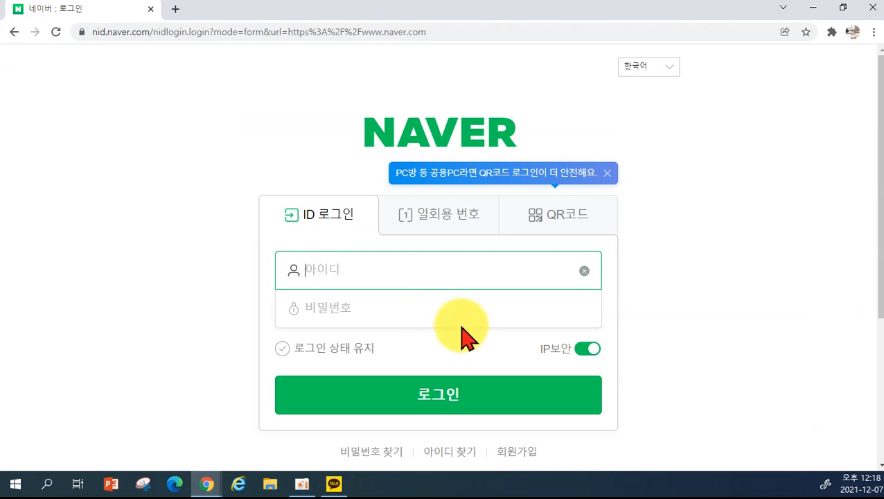
key(Tab)
text(*)
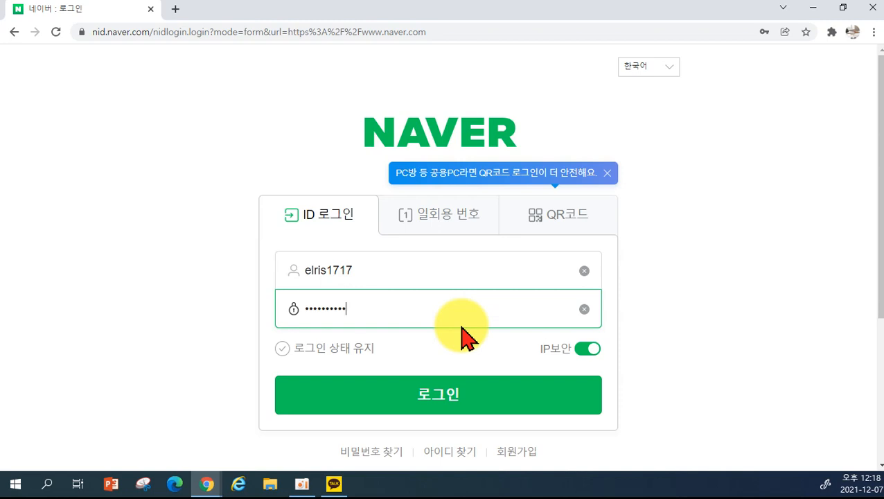
key(Return)
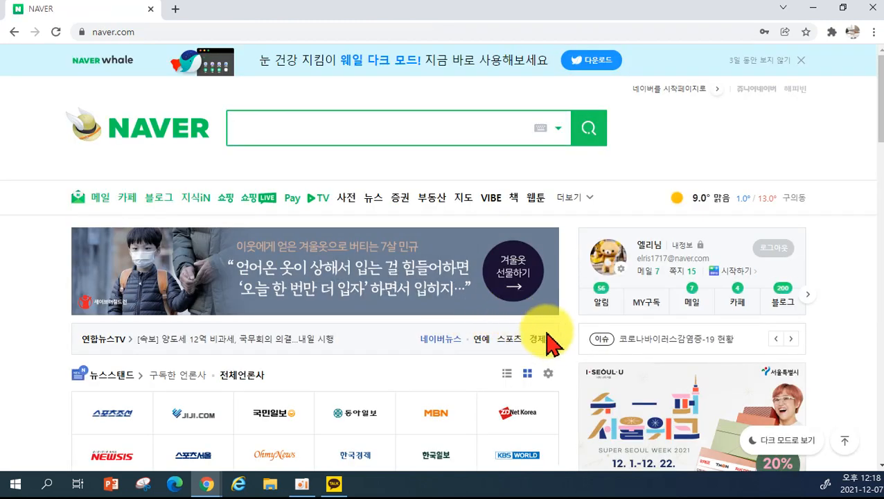
click(643, 271)
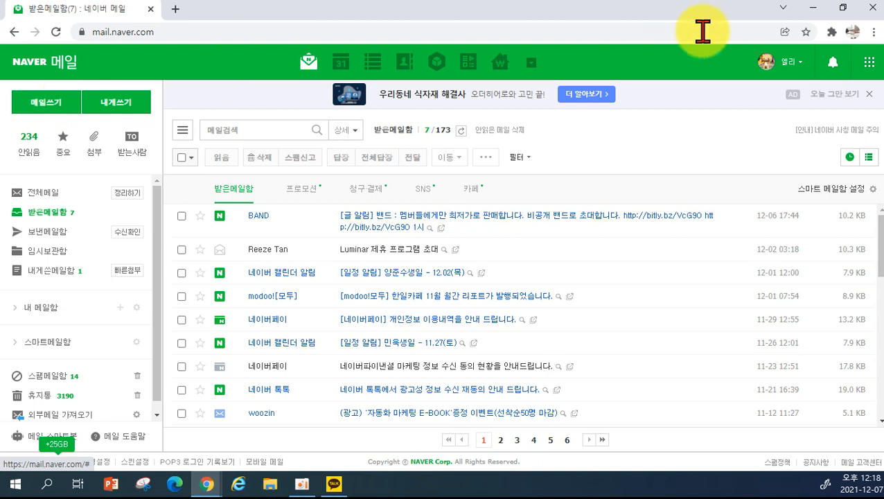
- Bring back the Naver Mail window and add the suggested 평가 address as recipient
click(815, 9)
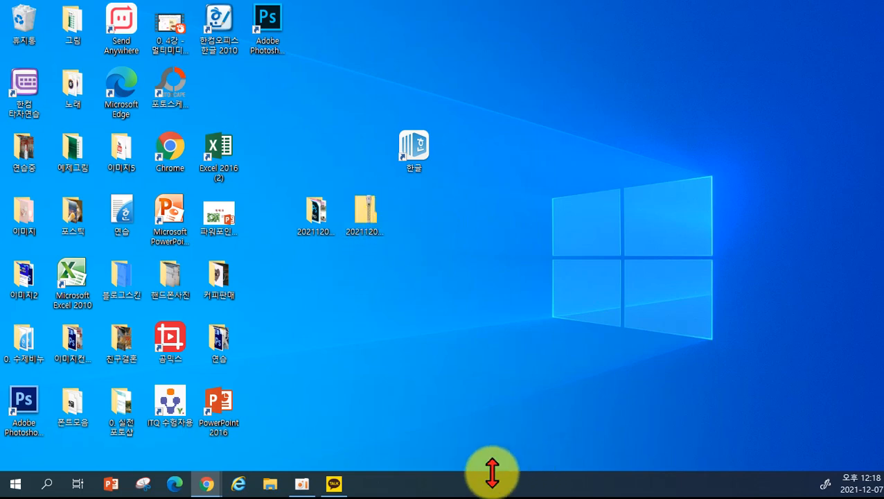
mouse_move(205, 490)
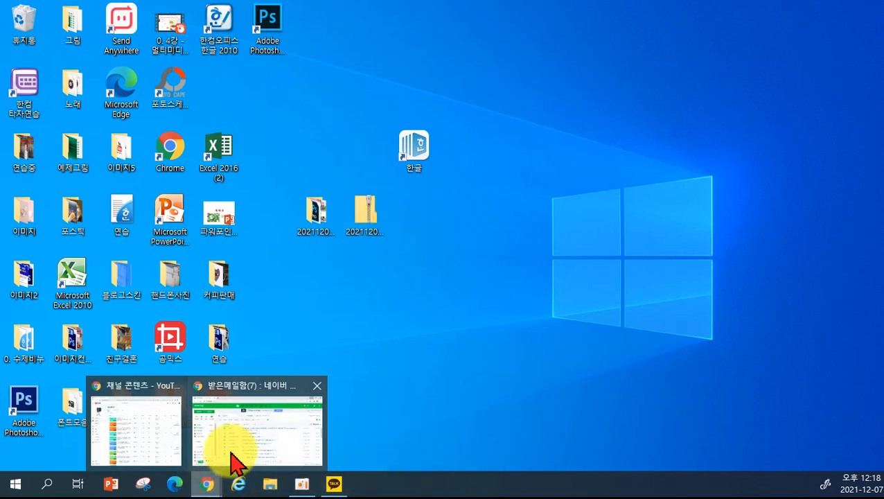
click(233, 461)
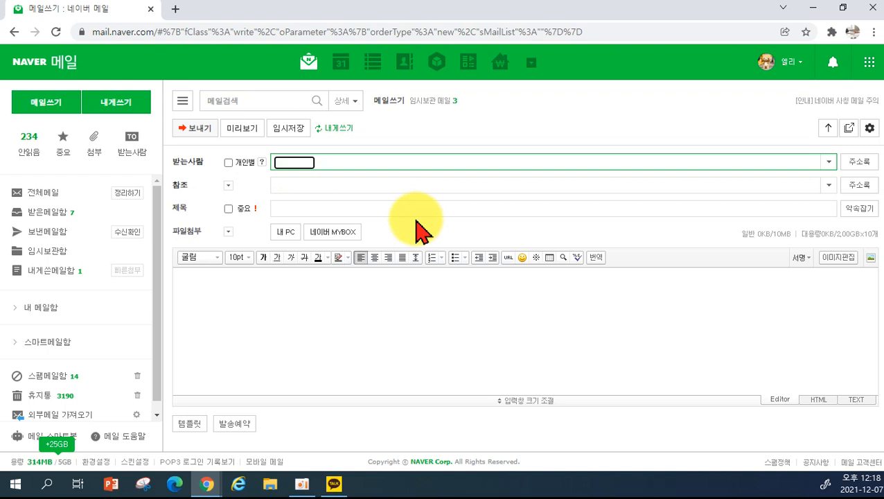
text(hanil)
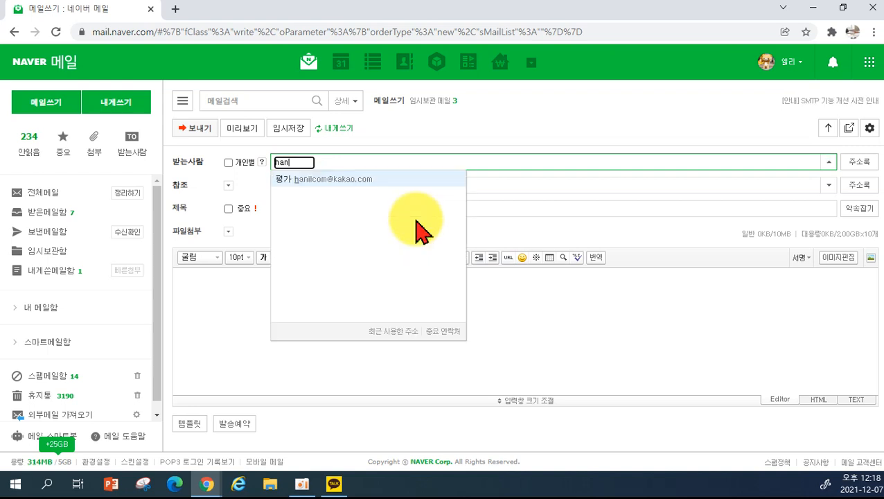
click(343, 179)
- Replace the mistyped subject with 시안디자인개발기초평가
click(292, 205)
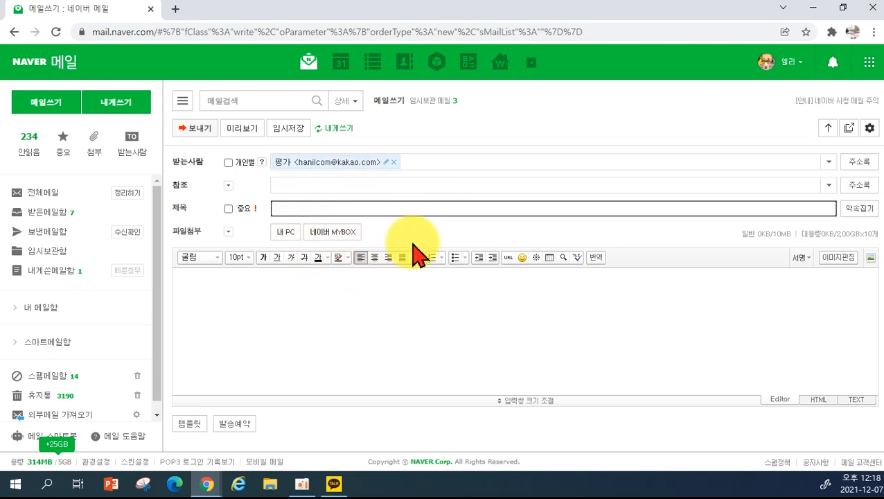
text(tㄴㅔㅂㅣㄴㅚ)
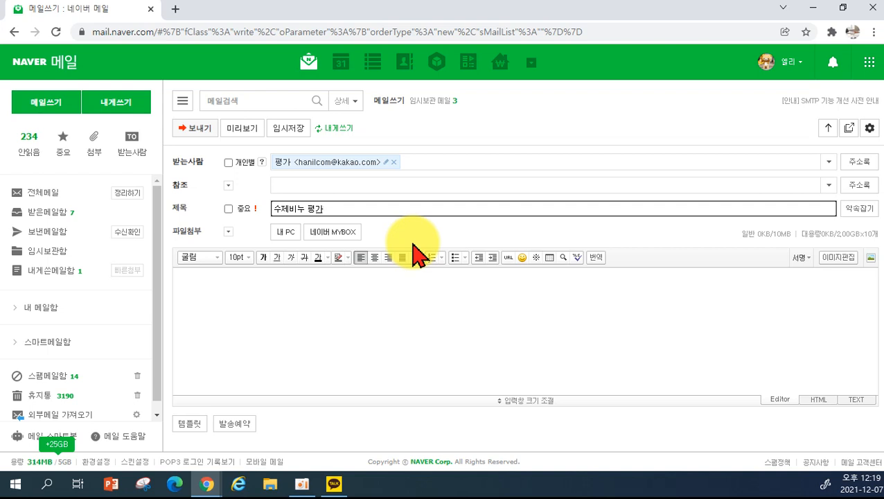
key(ctrl+a)
key(BackSpace)
text(ㅅㅣㅇㅏㄴㄷㅣㅈㅏㅇㅣ)
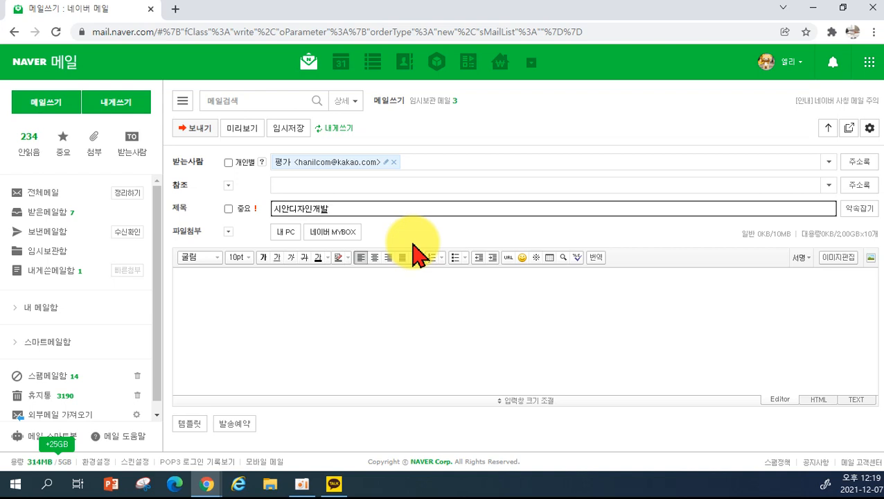
text(ㄴㄱㅐㅂㅏㄹㄱㅣㅊㅗㅍㅕㅇㄱㅏ)
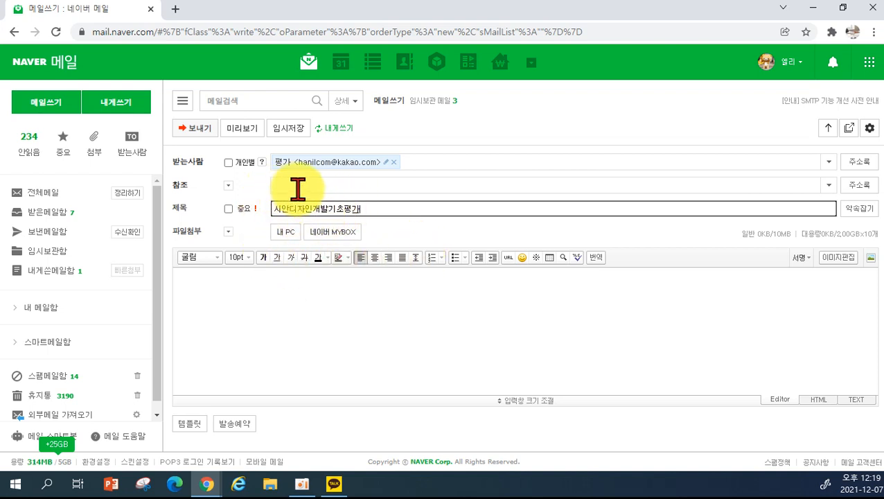
drag(374, 208, 234, 222)
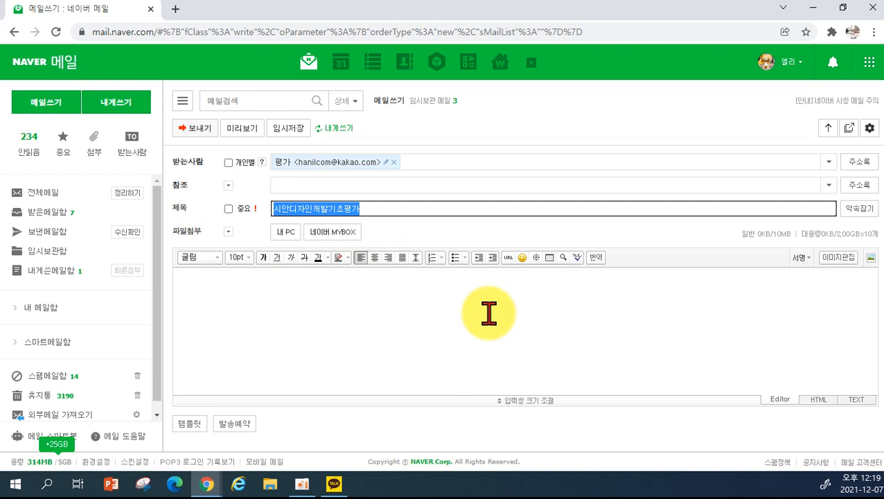
- Attach the 16.25 MB zipped project file from the desktop and send the message
click(282, 235)
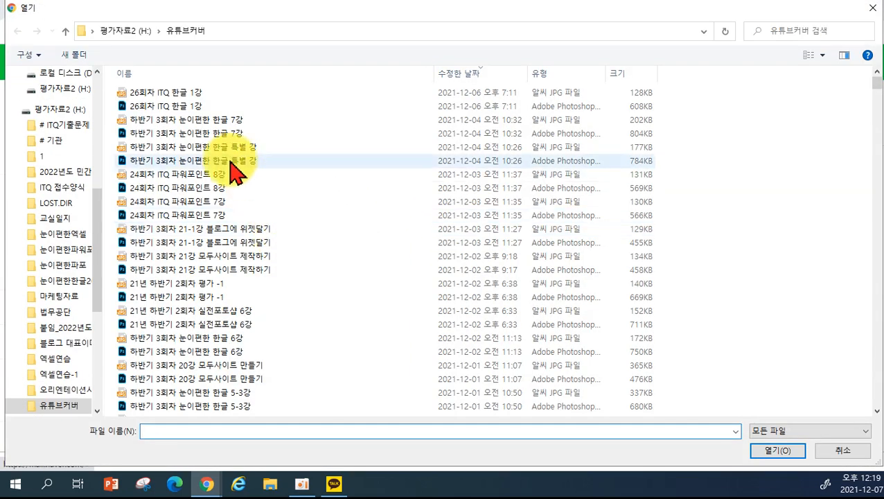
scroll(59, 103, up, 5)
click(58, 104)
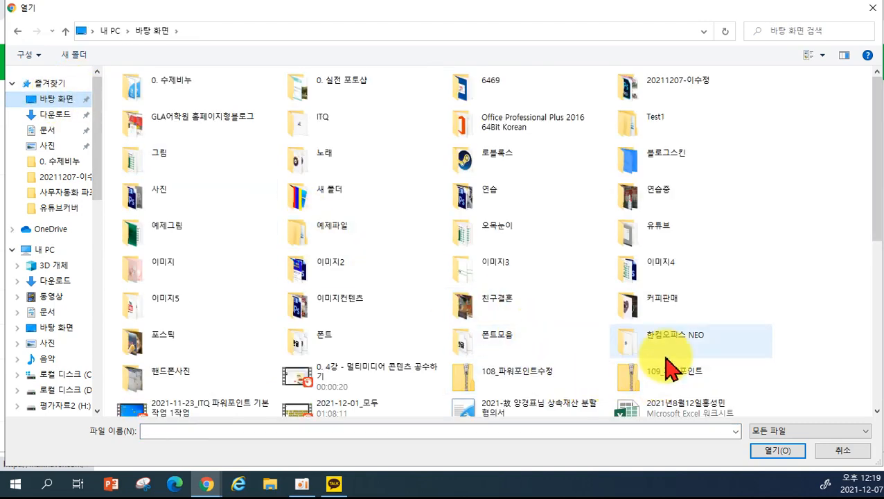
scroll(560, 233, down, 2)
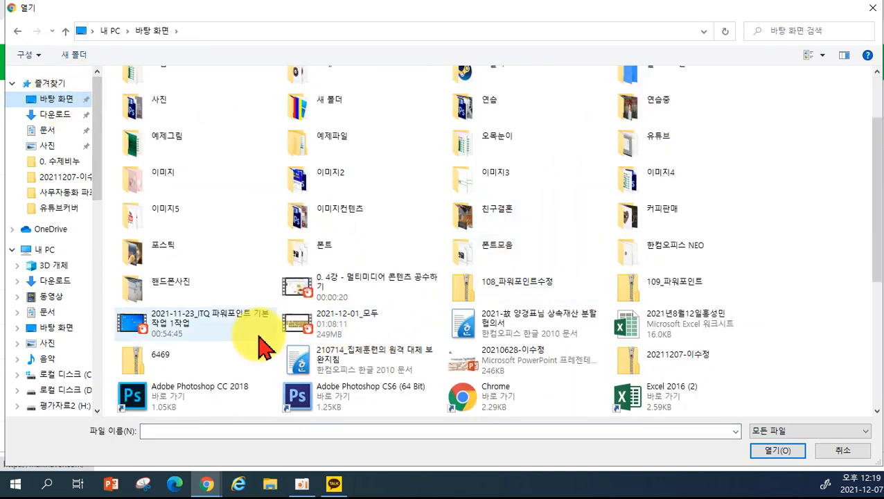
scroll(305, 325, down, 3)
scroll(526, 357, down, 4)
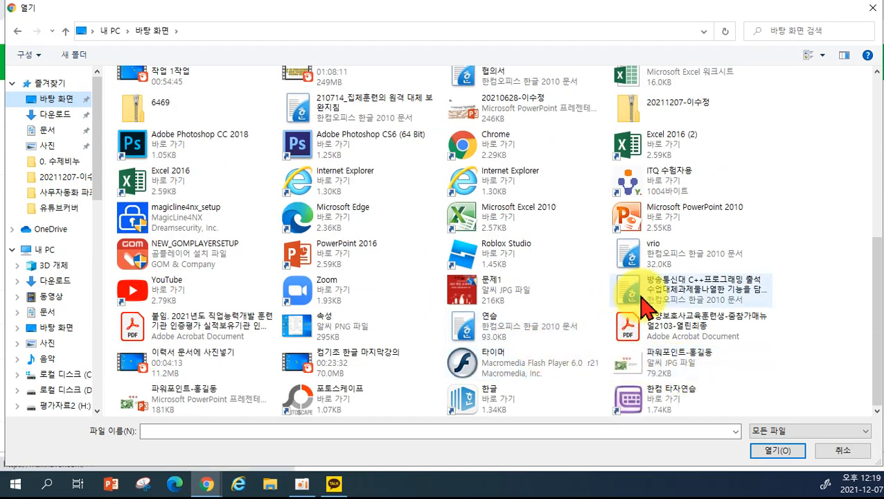
scroll(644, 305, up, 8)
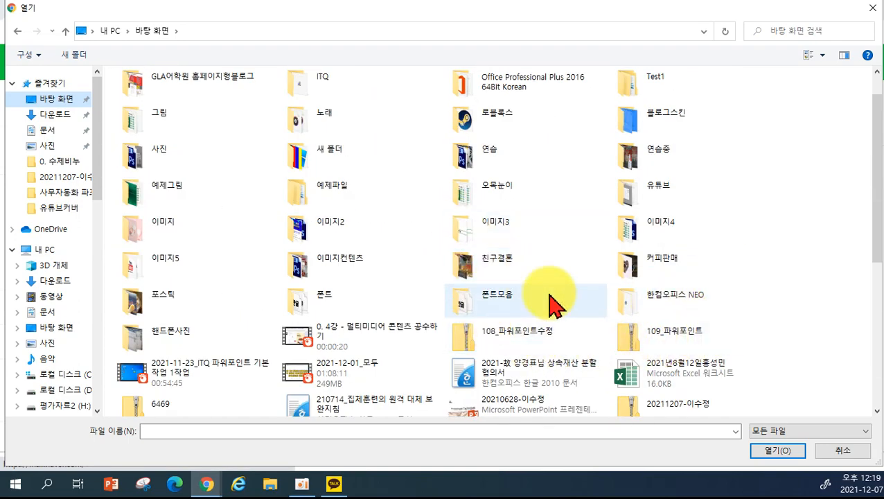
scroll(627, 375, down, 2)
click(644, 333)
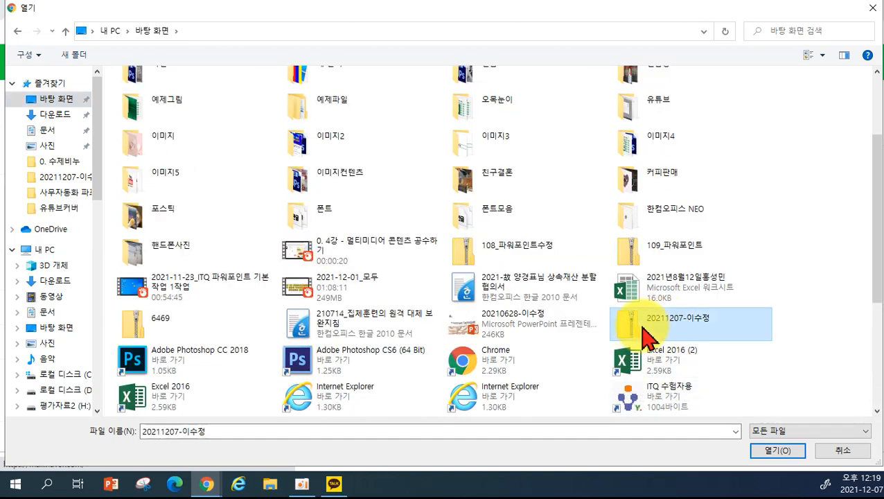
click(779, 451)
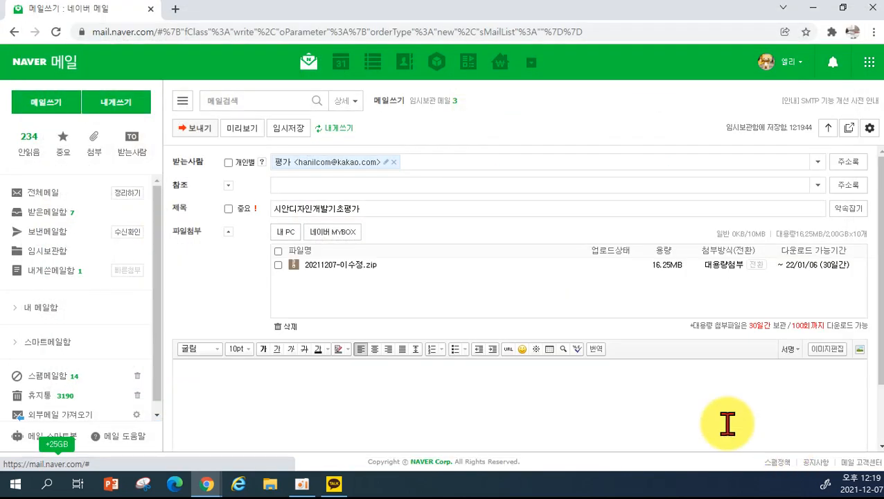
click(201, 130)
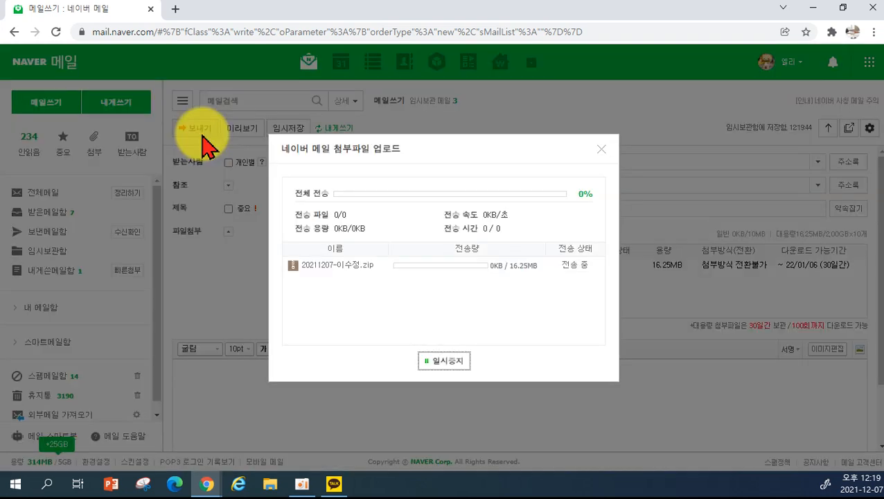
click(447, 359)
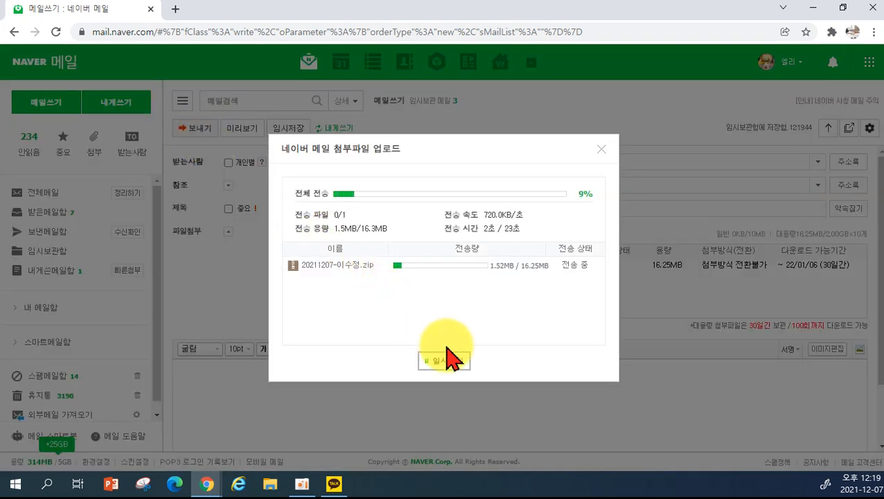